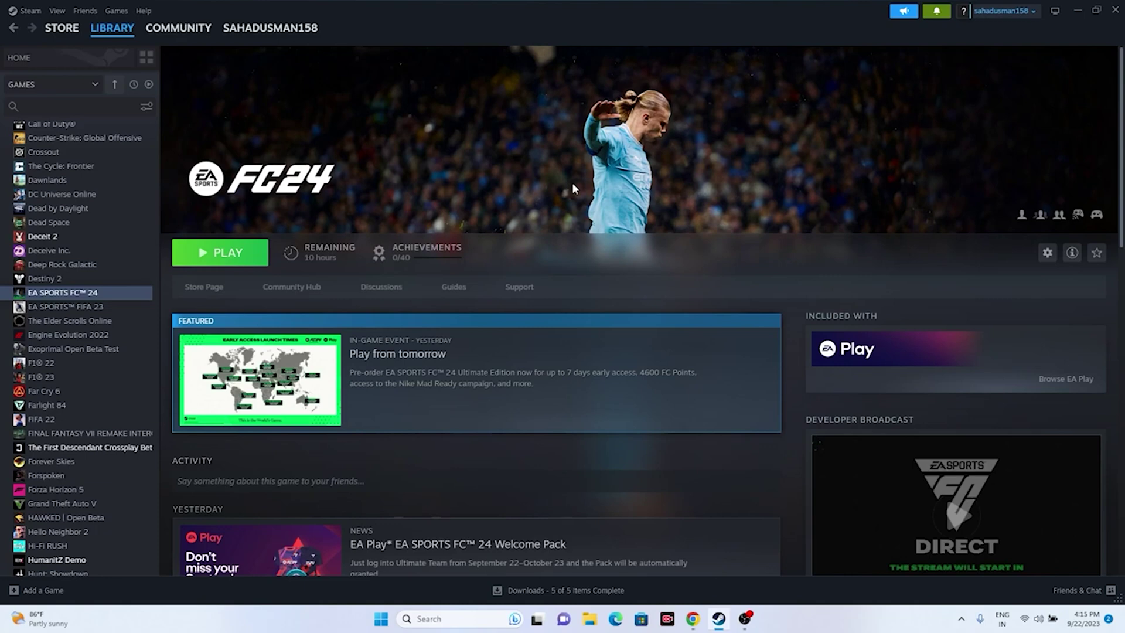
Review the EA Play trial and pre-purchase editions on the EA SPORTS FC 24 store page, and return to the library.
click(205, 287)
scroll(1067, 221, down, 5)
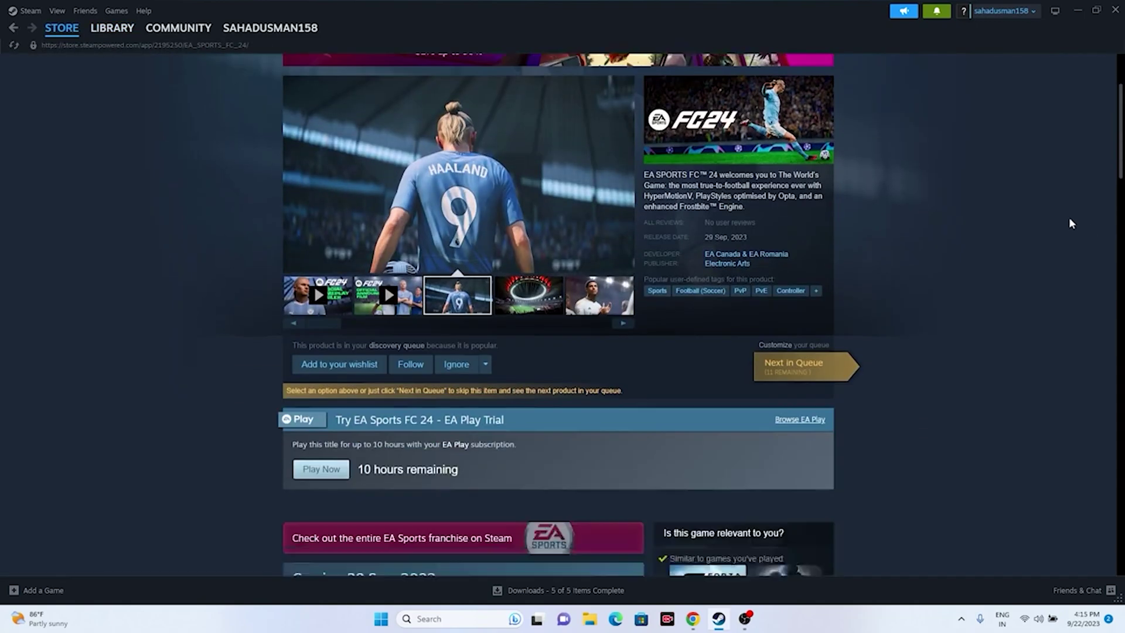
scroll(1042, 210, down, 3)
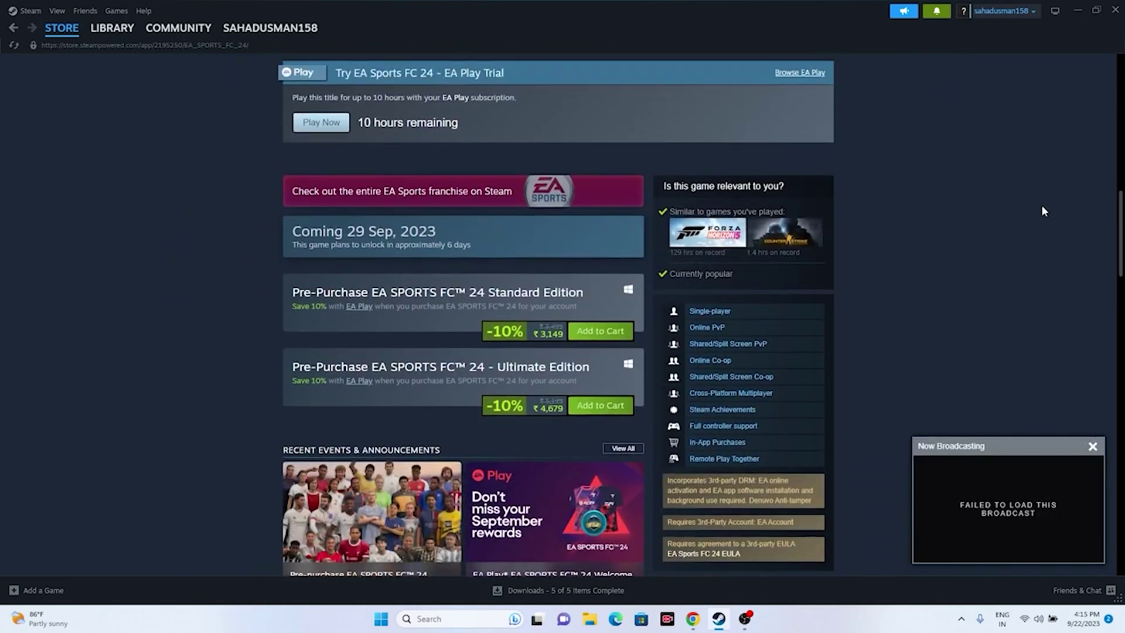
scroll(1041, 211, up, 5)
scroll(1042, 211, down, 1)
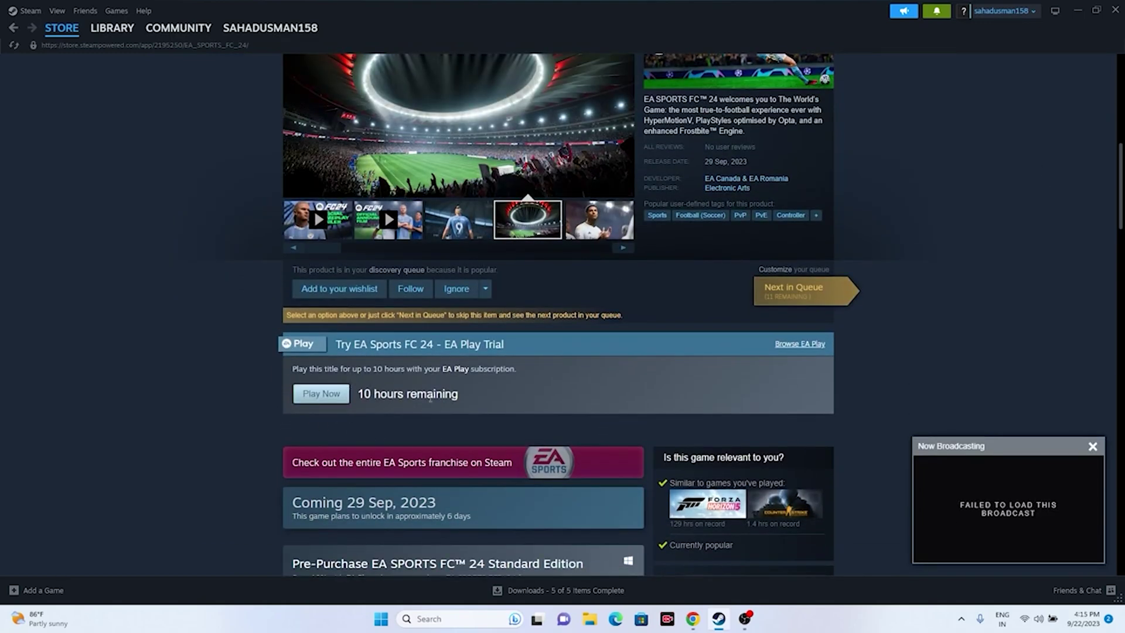
scroll(1082, 268, down, 4)
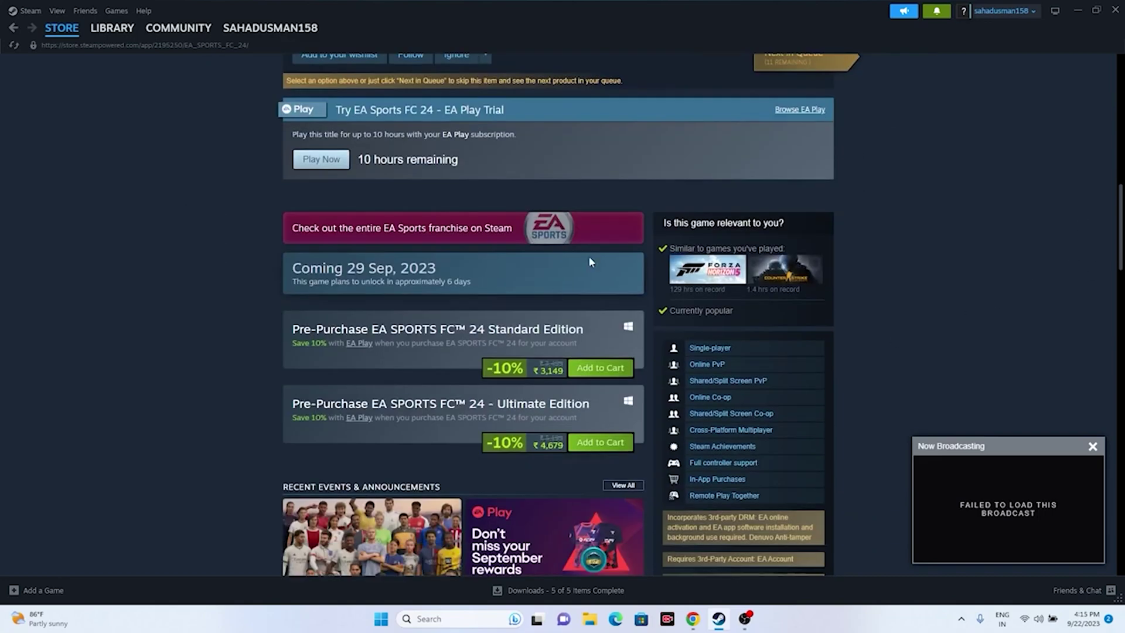
scroll(997, 248, up, 2)
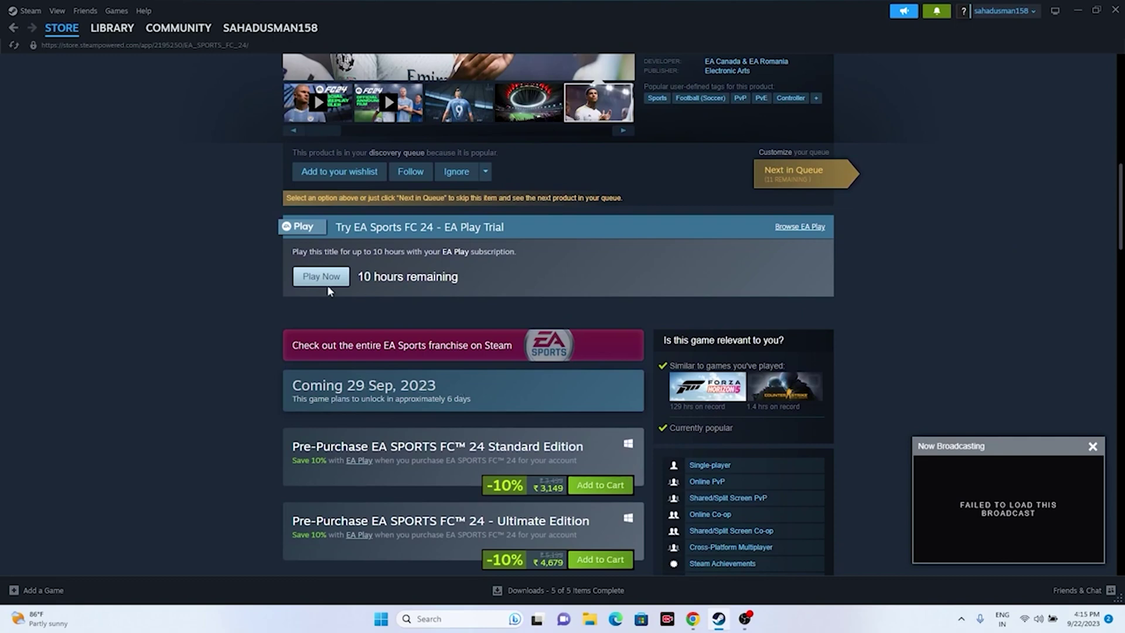
scroll(999, 300, down, 1)
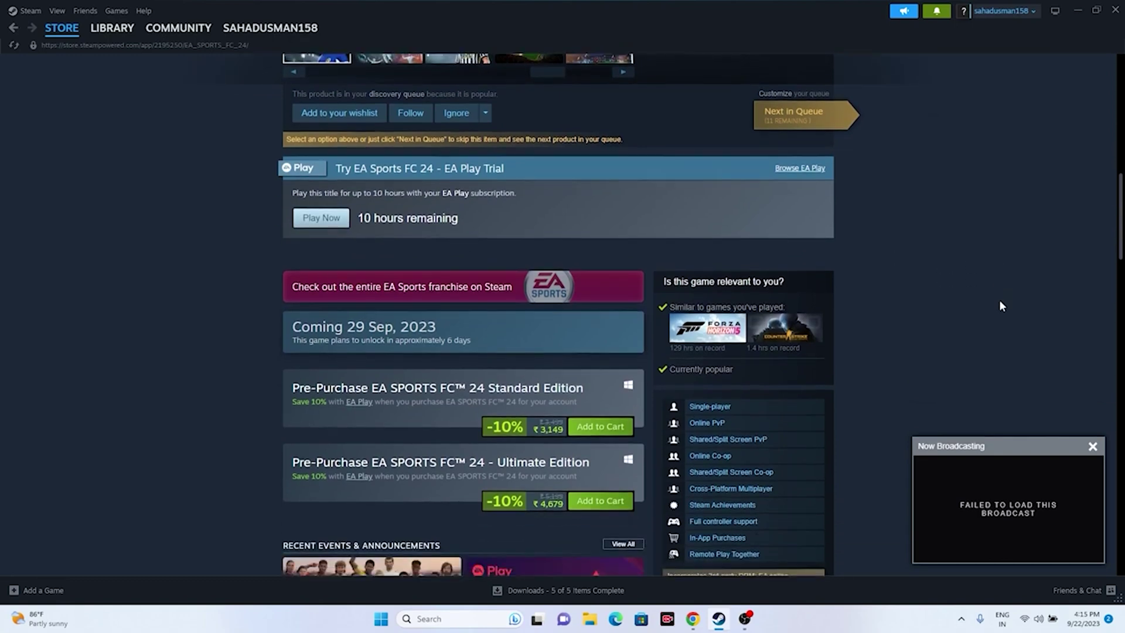
scroll(999, 300, up, 4)
scroll(999, 300, down, 3)
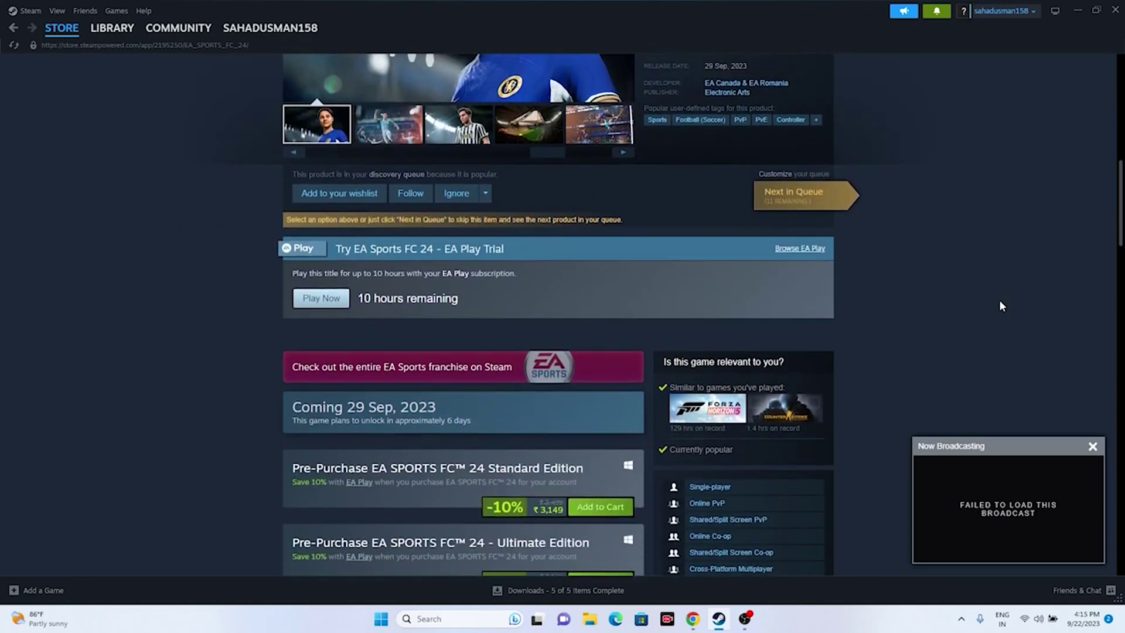
scroll(1000, 300, up, 2)
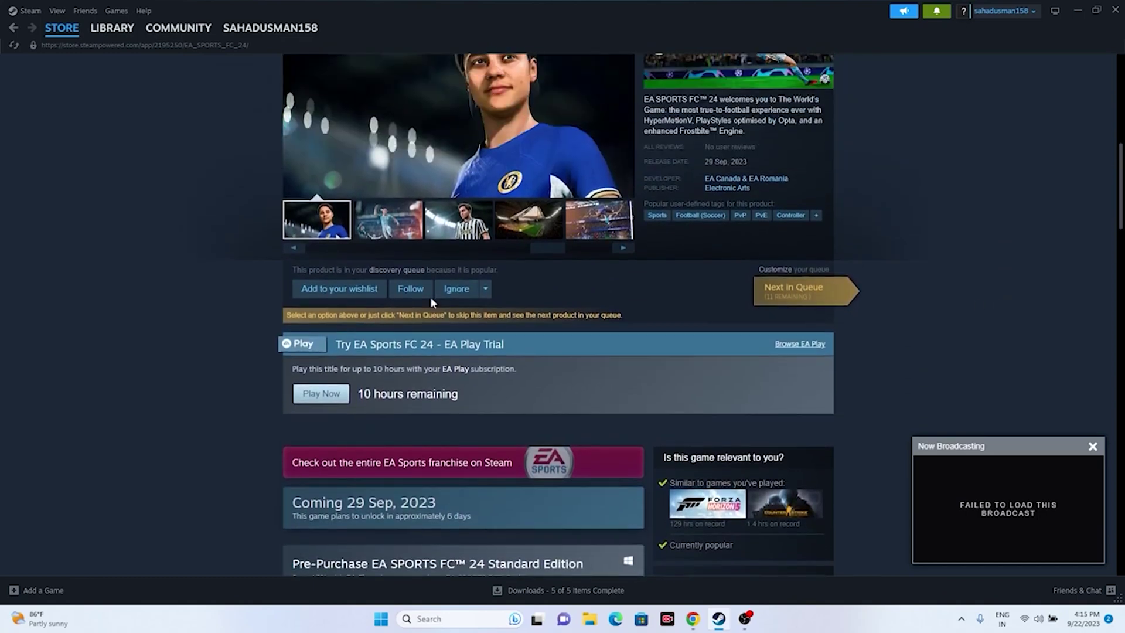
click(111, 36)
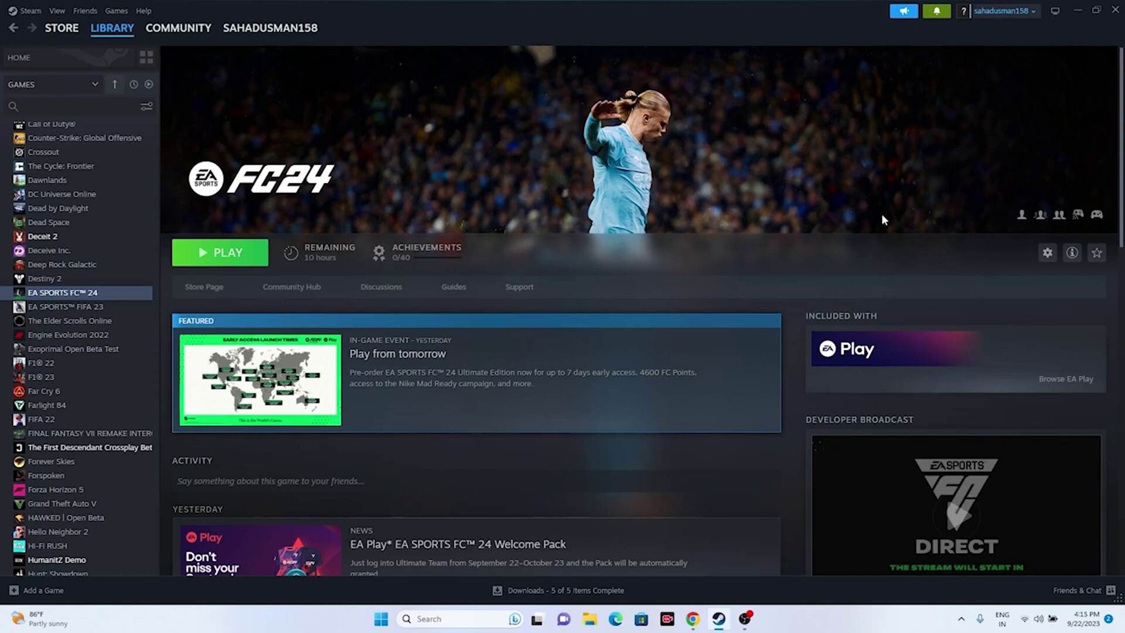
Show the Windows power options containing Restart, and dismiss them without choosing one.
click(382, 619)
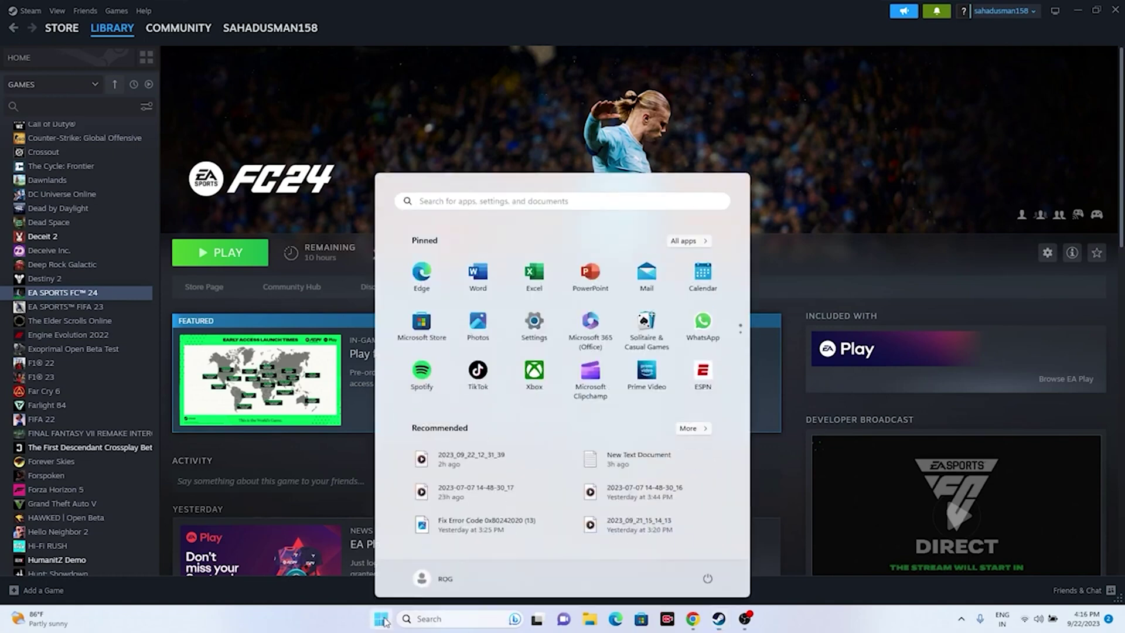
click(707, 578)
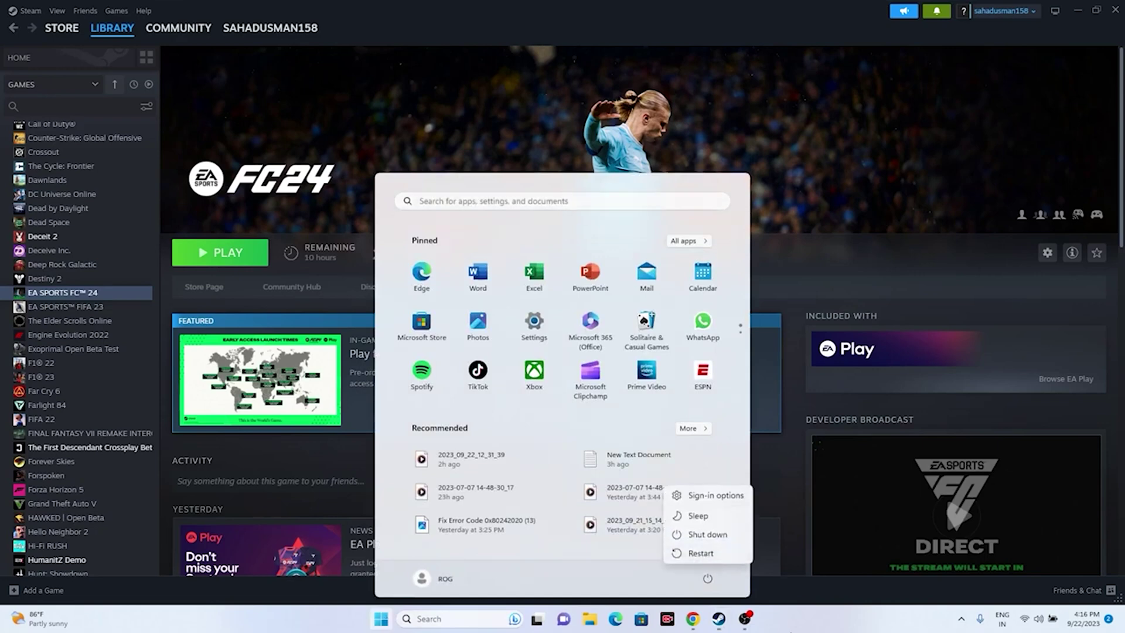
key(Escape)
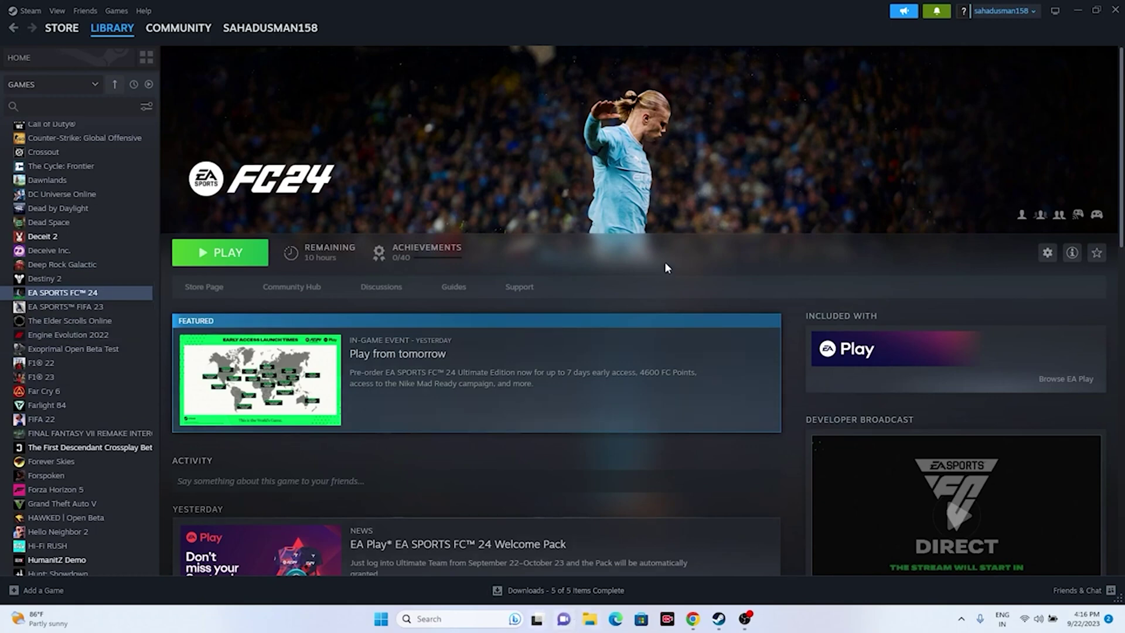
Browse to the local installation folder of EA SPORTS FC 24 from the game's properties in Steam.
right_click(66, 295)
click(94, 384)
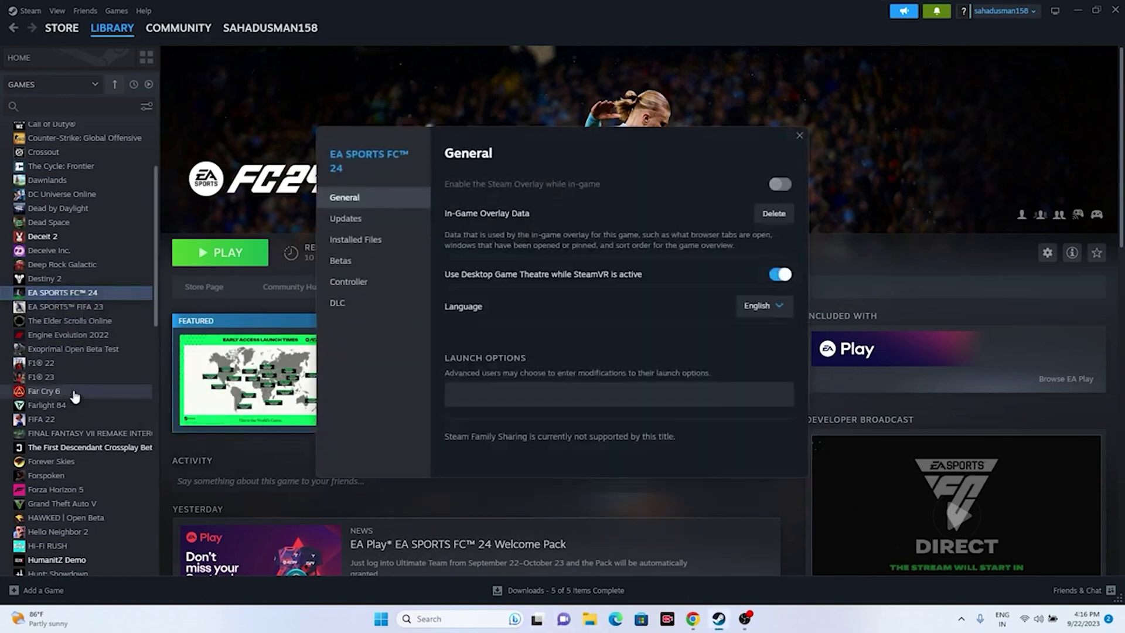
click(351, 240)
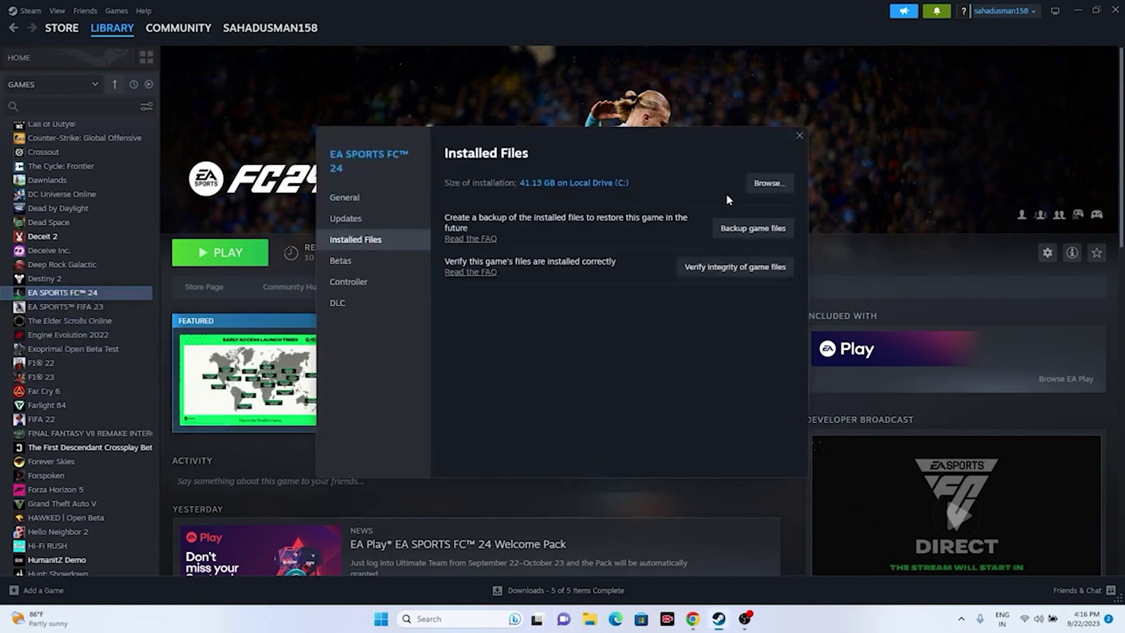
click(765, 187)
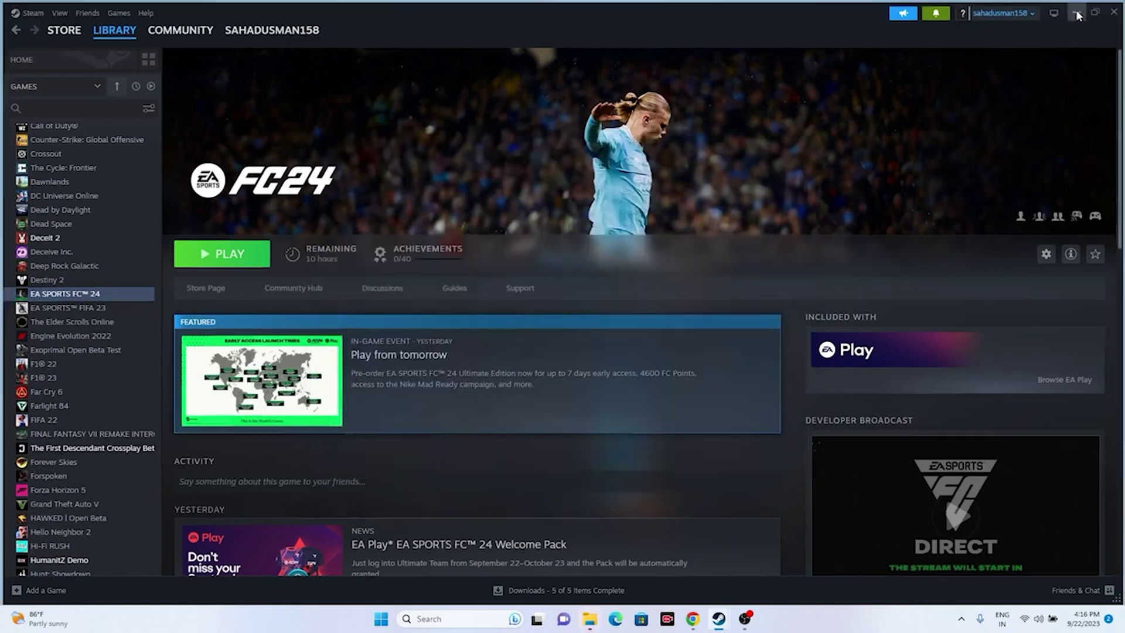
click(1077, 10)
click(857, 132)
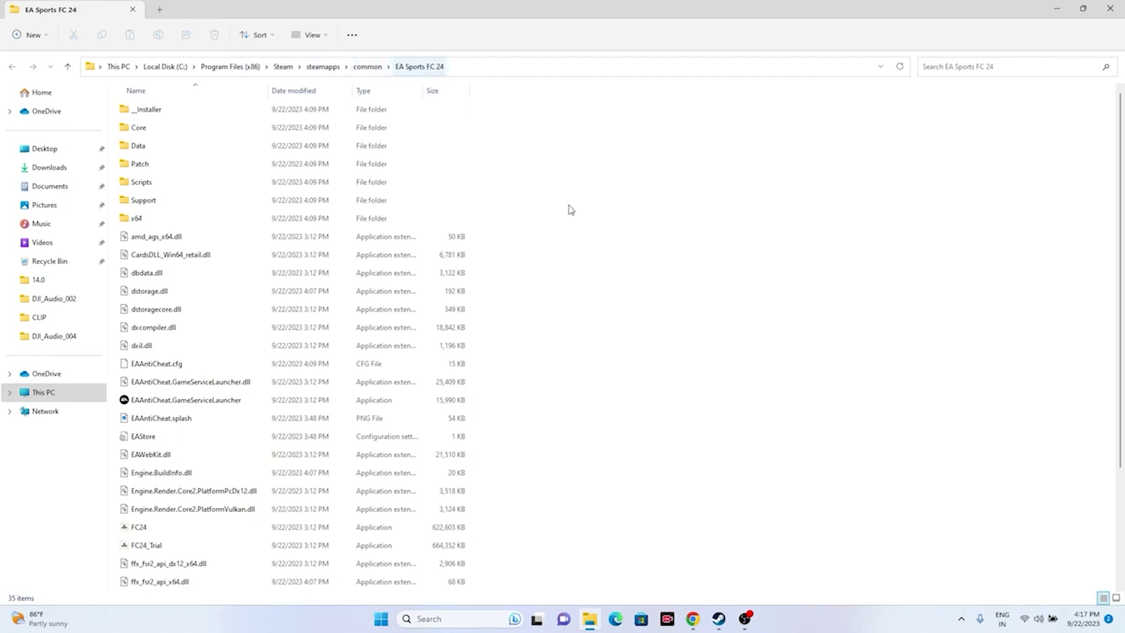
Set the FC24 application to always run as an administrator in its compatibility properties and apply the change.
scroll(852, 300, down, 3)
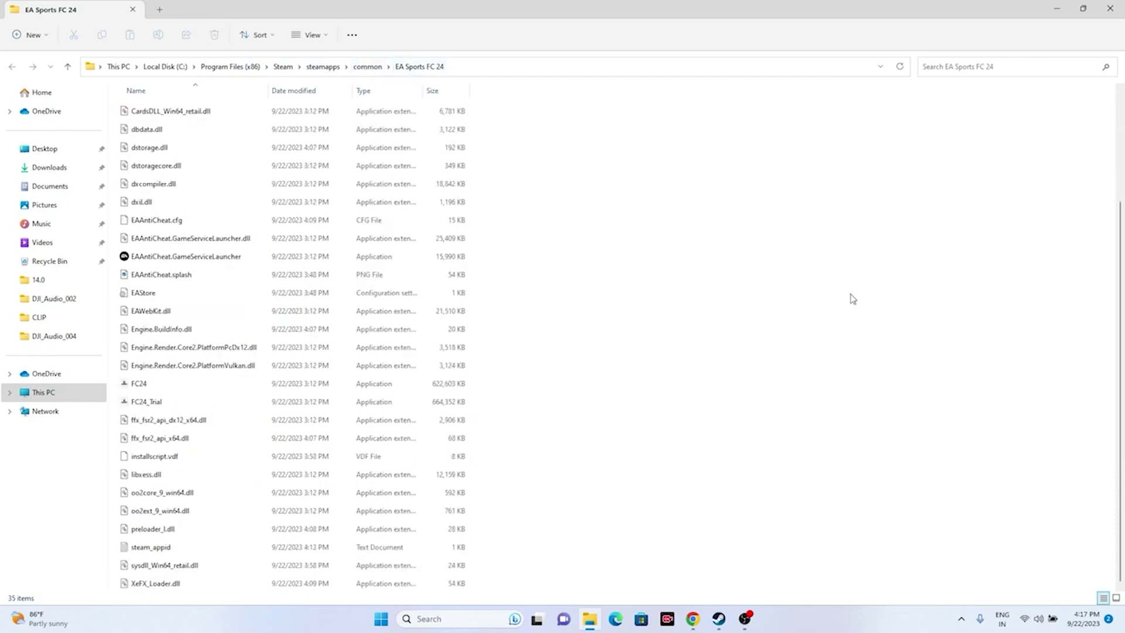
click(150, 386)
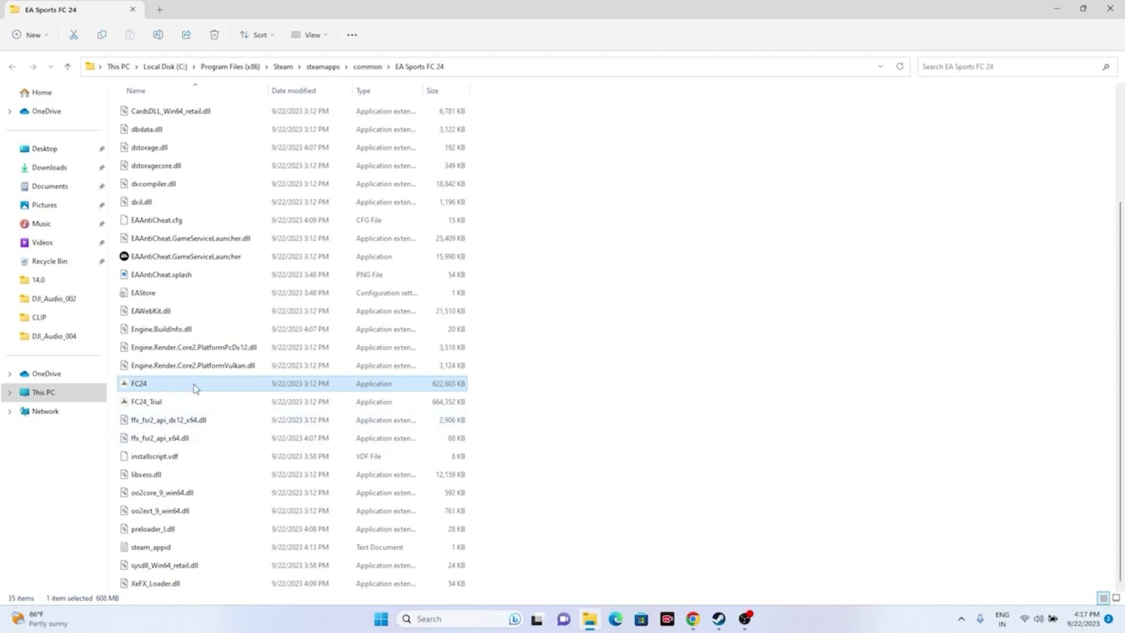
right_click(308, 386)
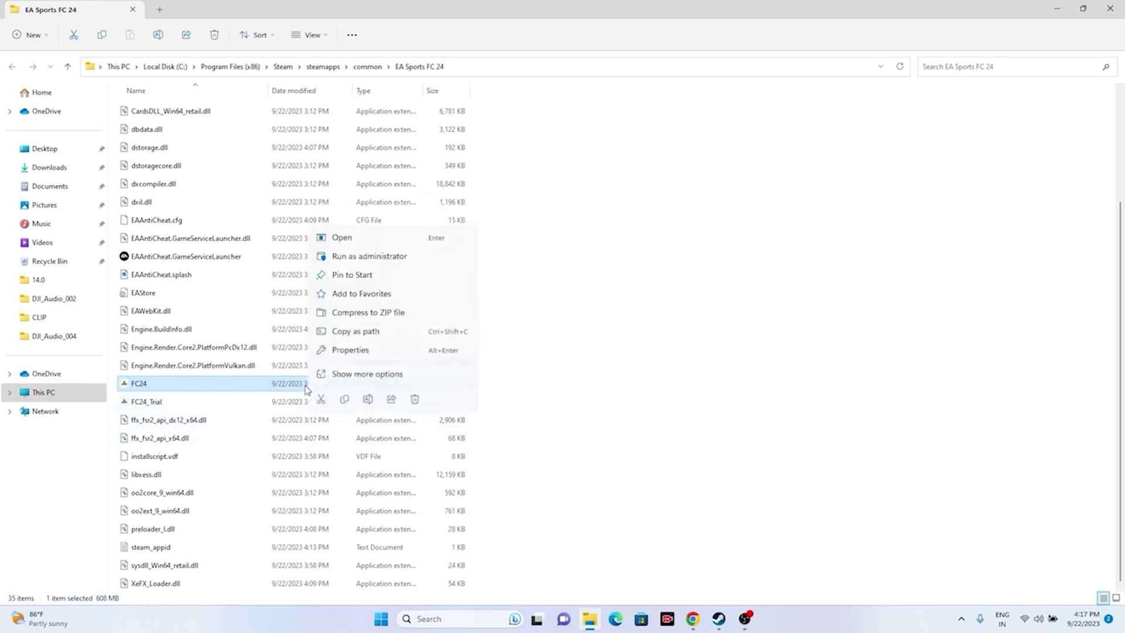
click(368, 375)
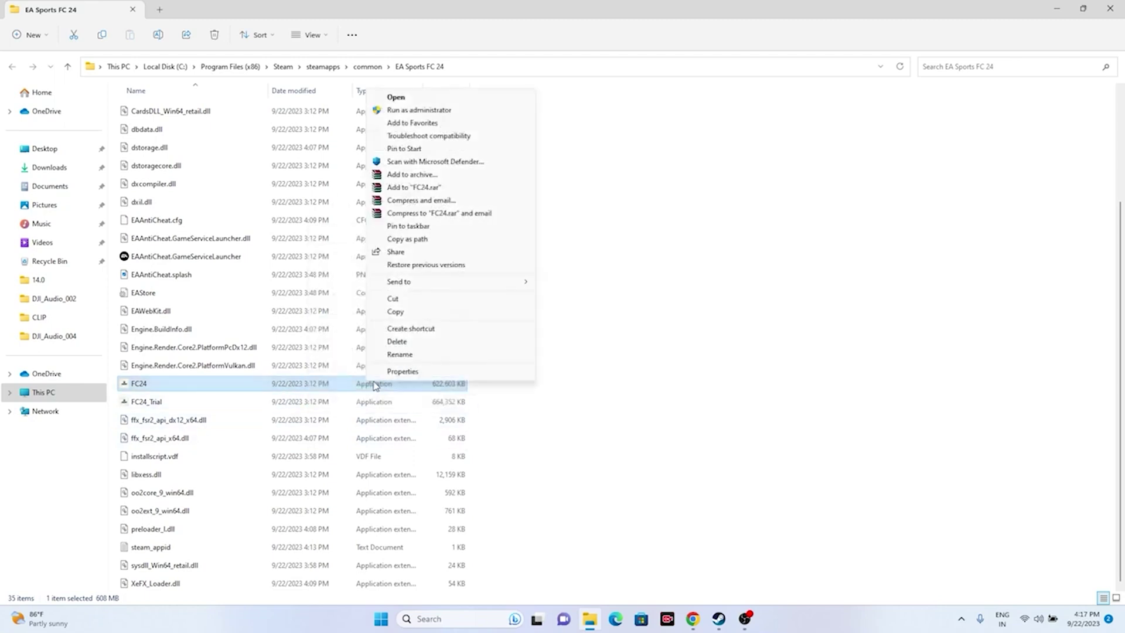
click(404, 374)
click(464, 308)
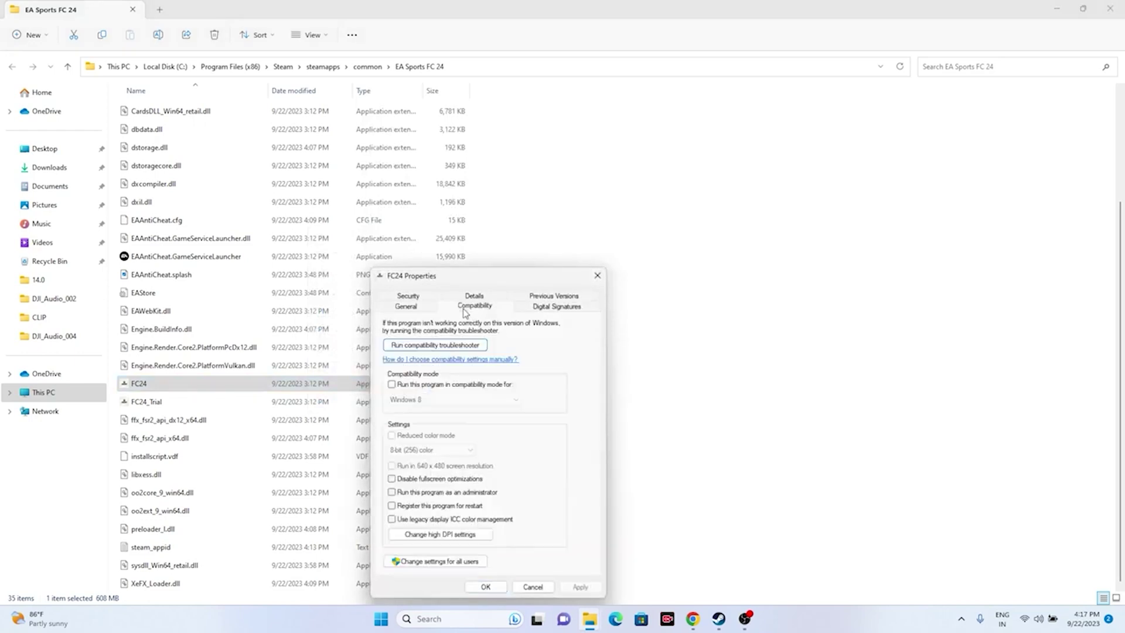
click(392, 492)
click(580, 587)
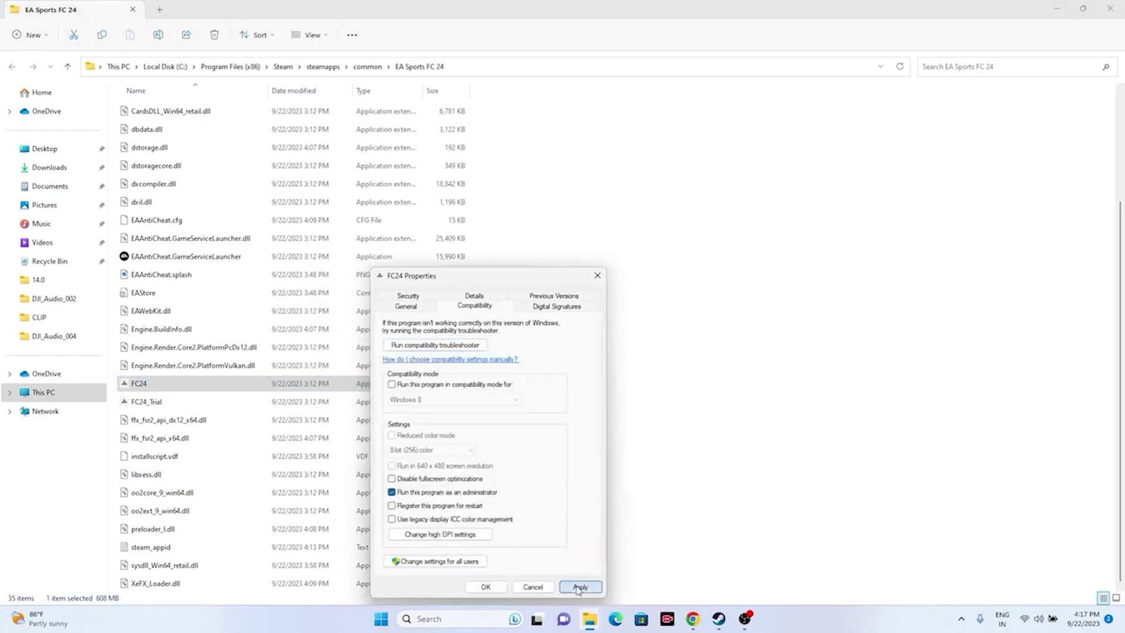
click(485, 587)
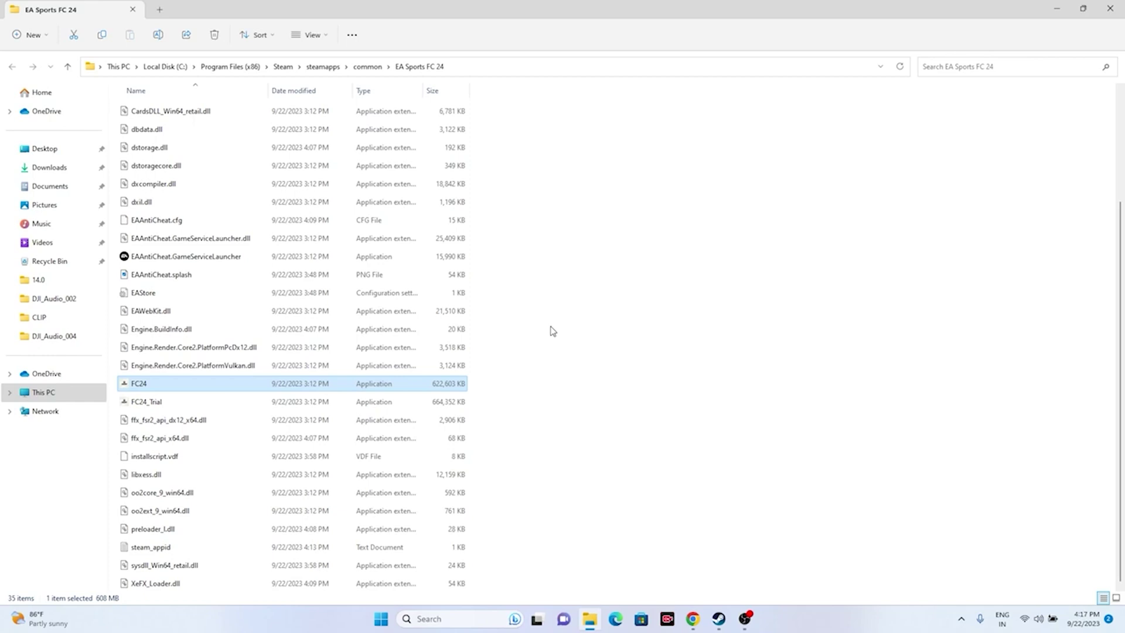
Enable compatibility mode for the FC24 application, try Windows 7, settle on Windows 8 and apply the change.
right_click(281, 387)
click(352, 377)
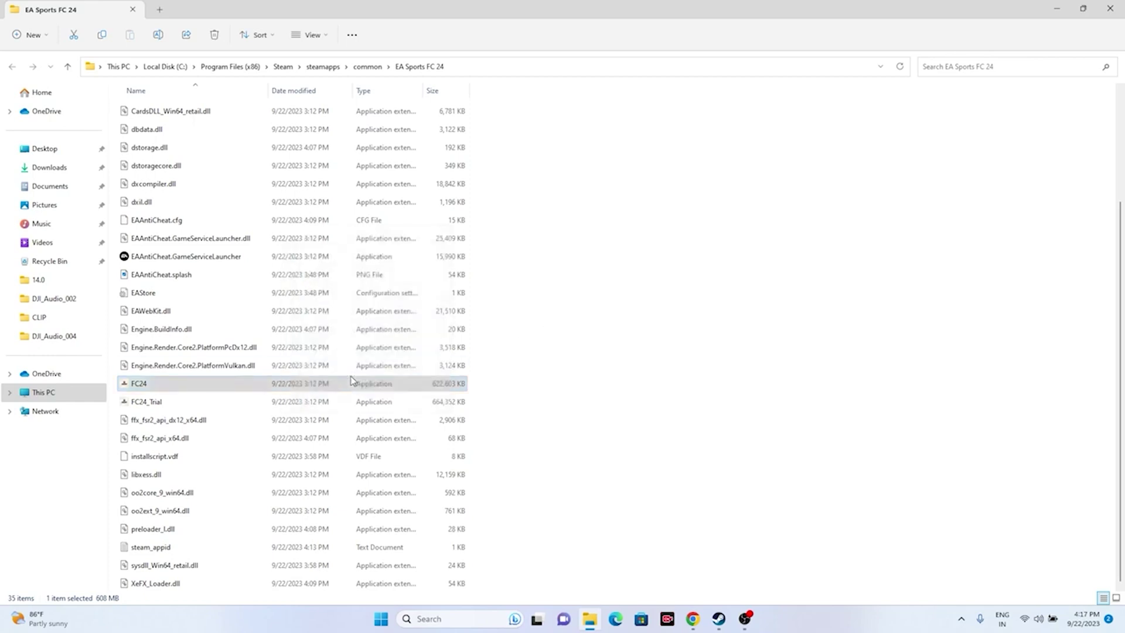
click(408, 367)
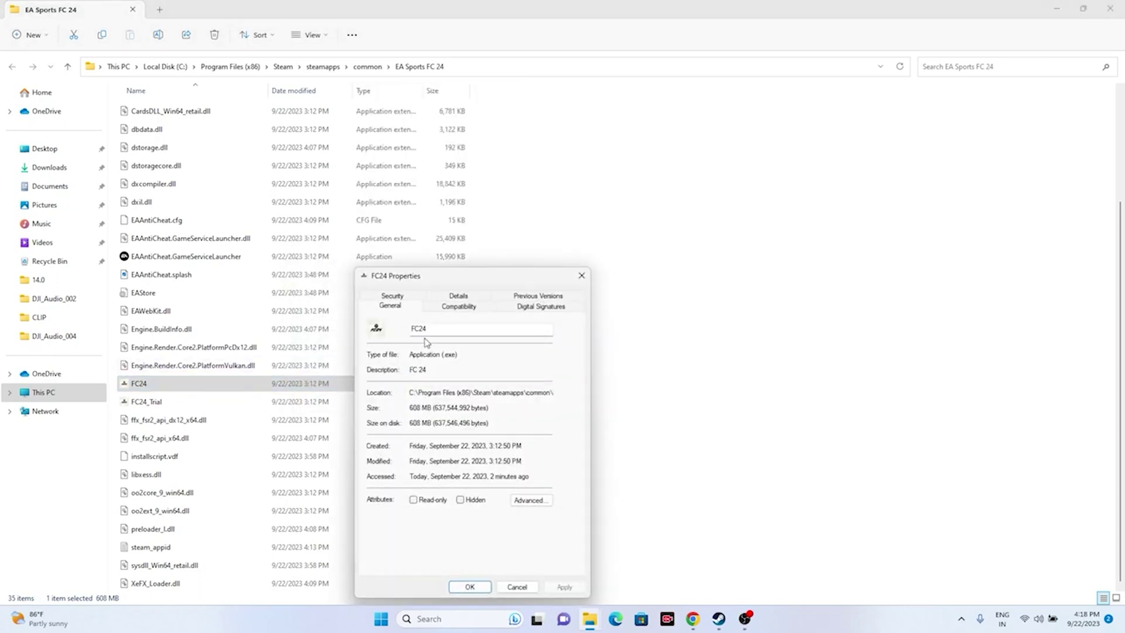
click(436, 310)
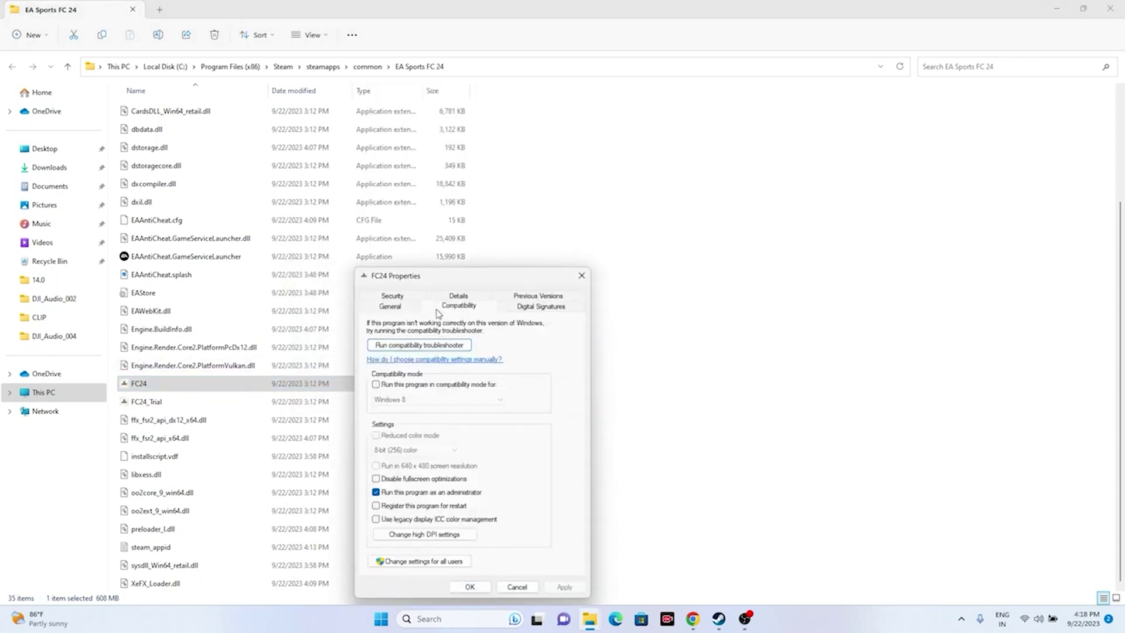
click(376, 384)
click(427, 399)
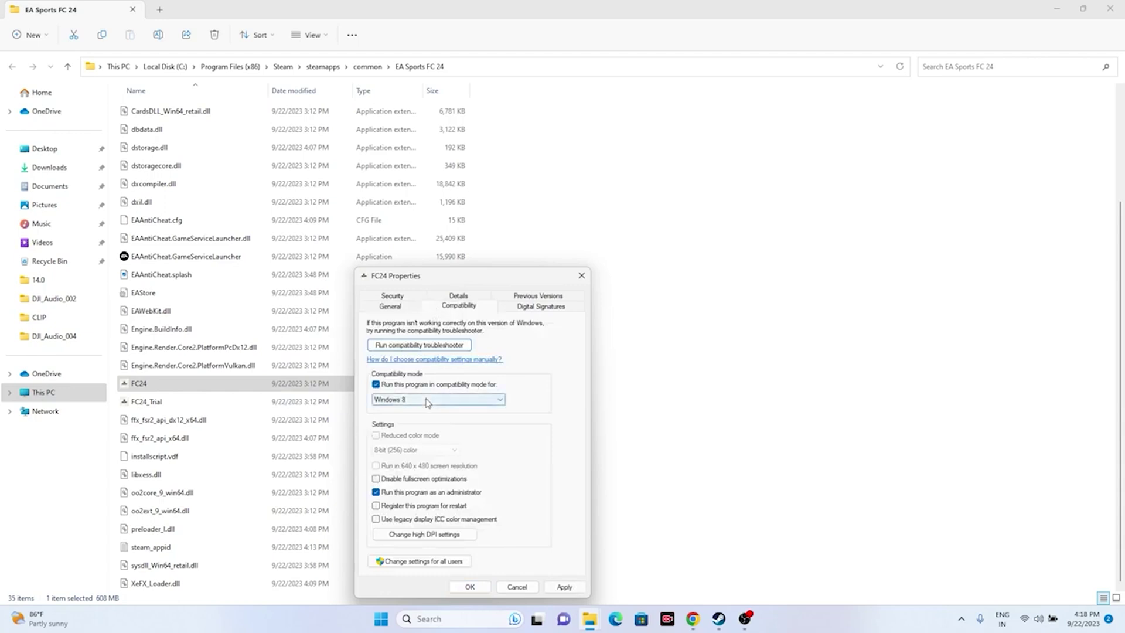
click(412, 433)
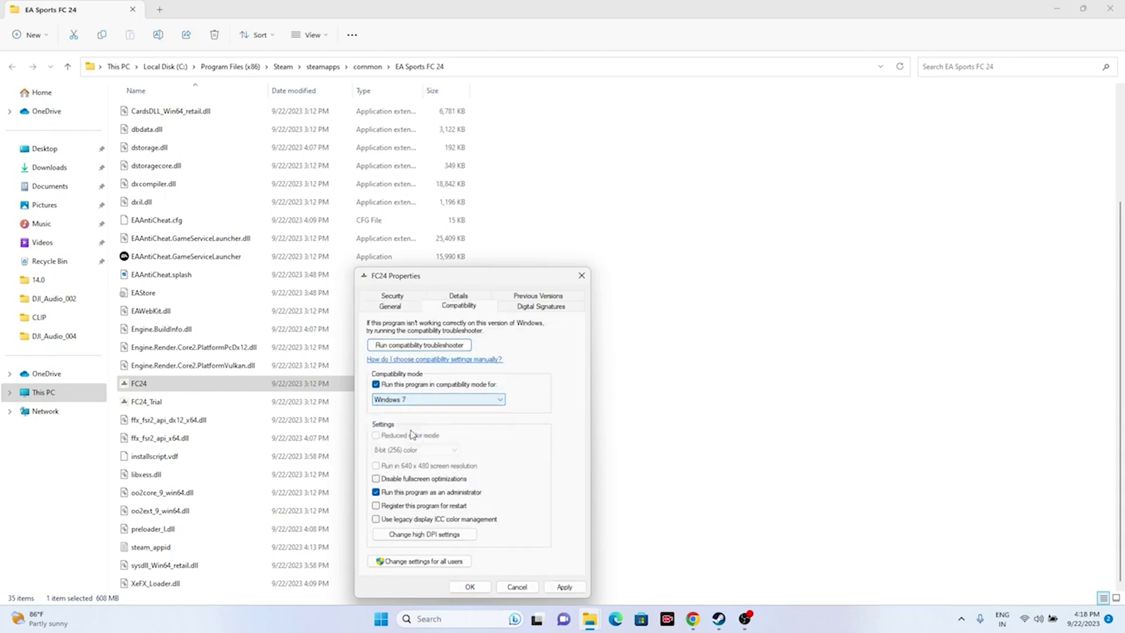
click(404, 400)
click(409, 440)
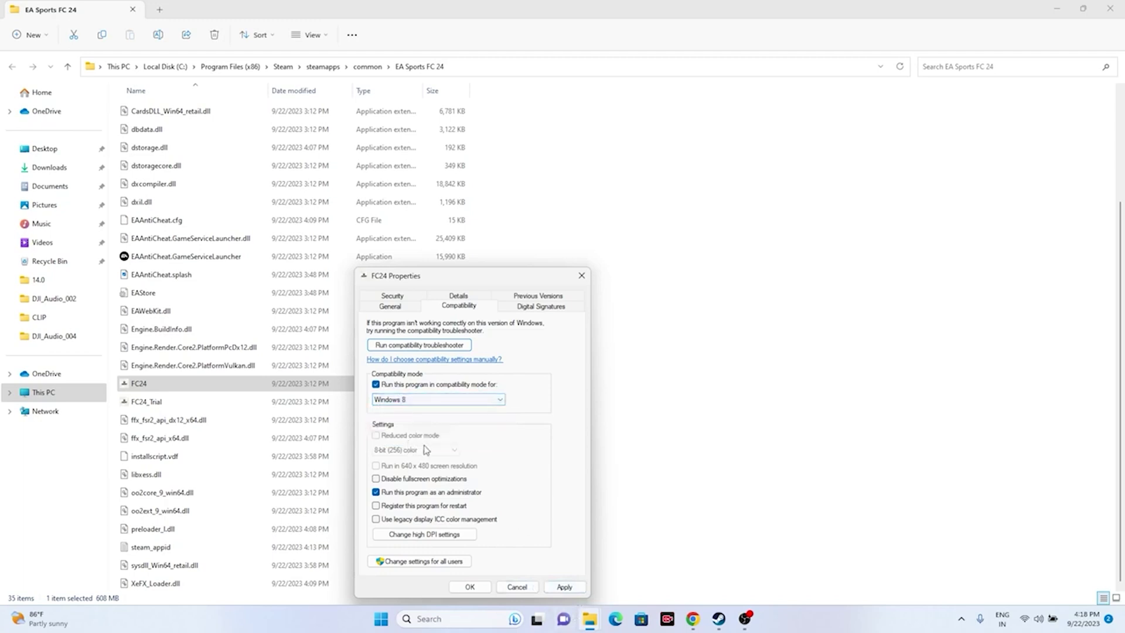
click(563, 586)
click(469, 586)
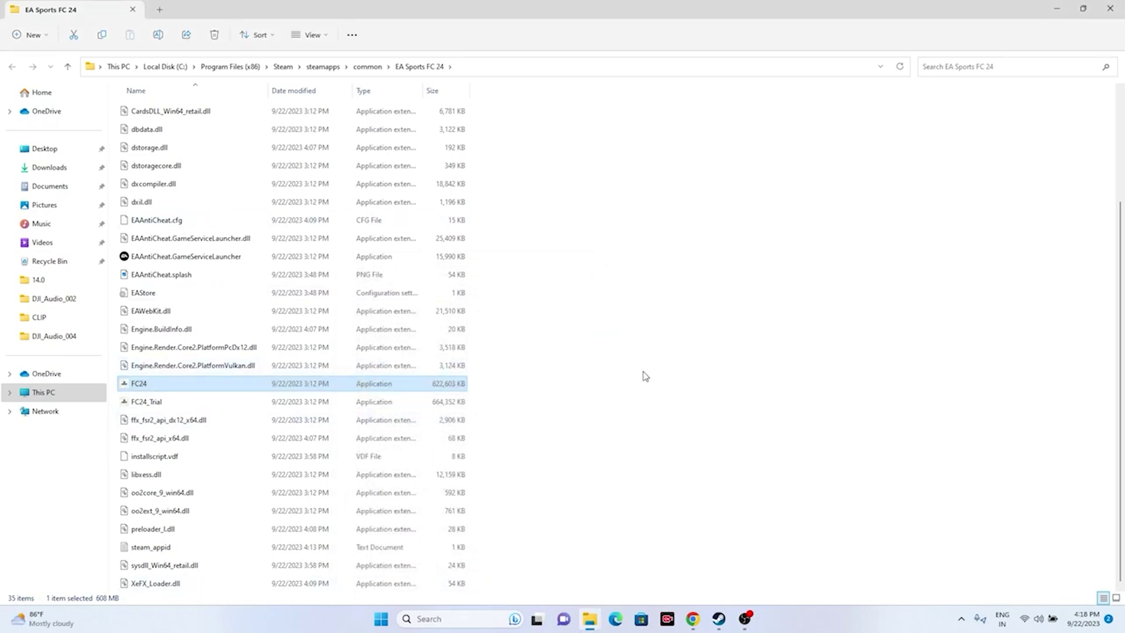
Close the game folder and the EA SPORTS FC 24 properties window, and leave Steam minimized.
click(1110, 11)
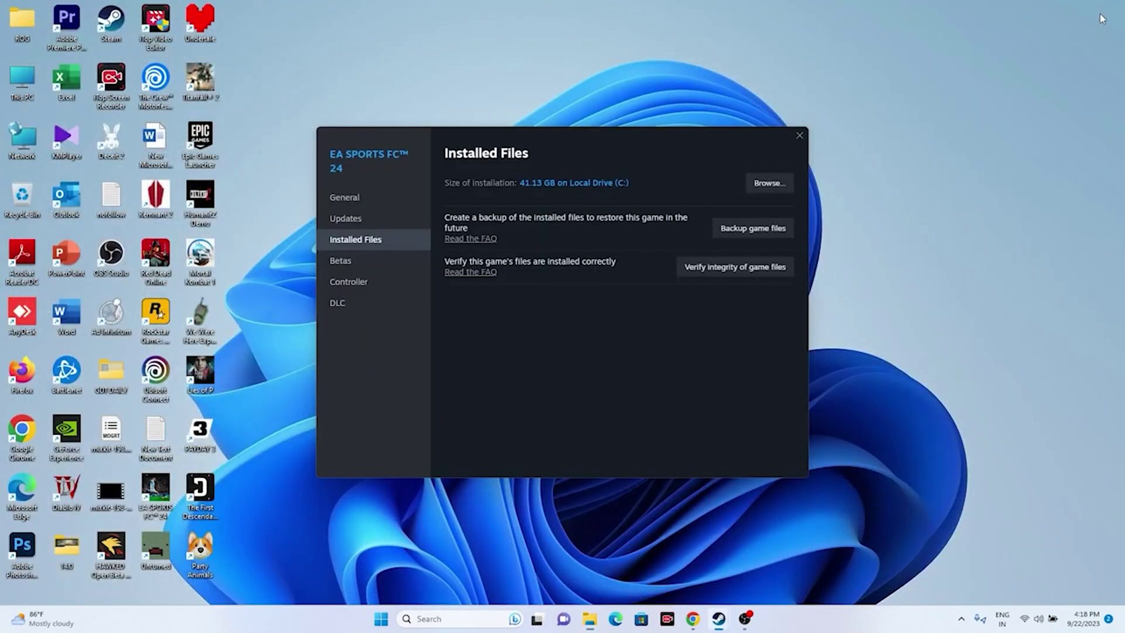
click(799, 136)
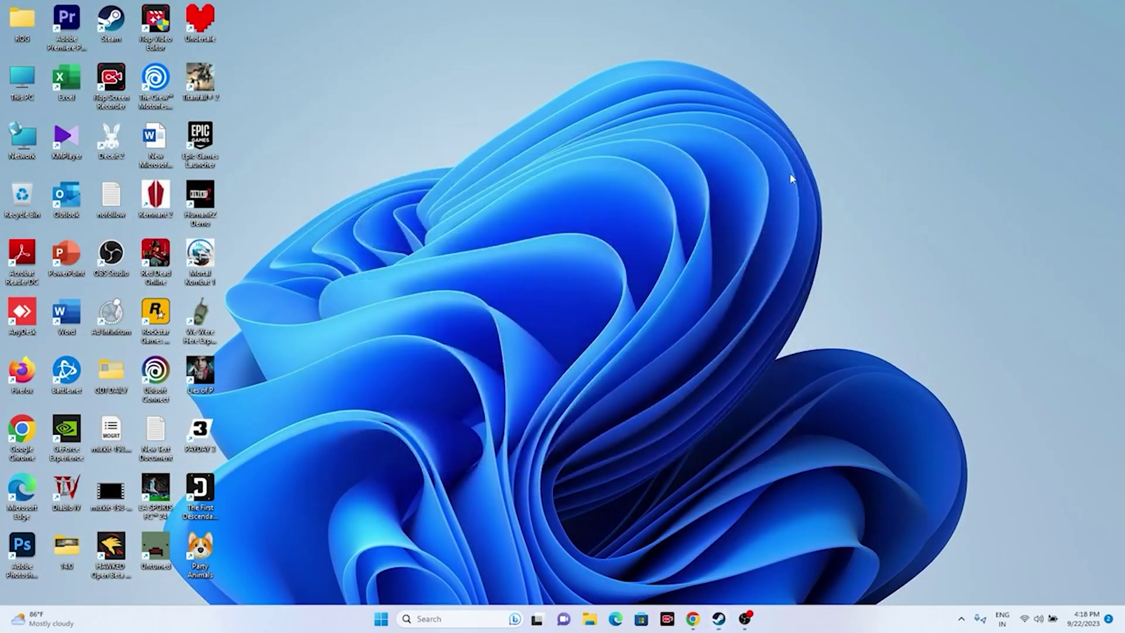
click(719, 619)
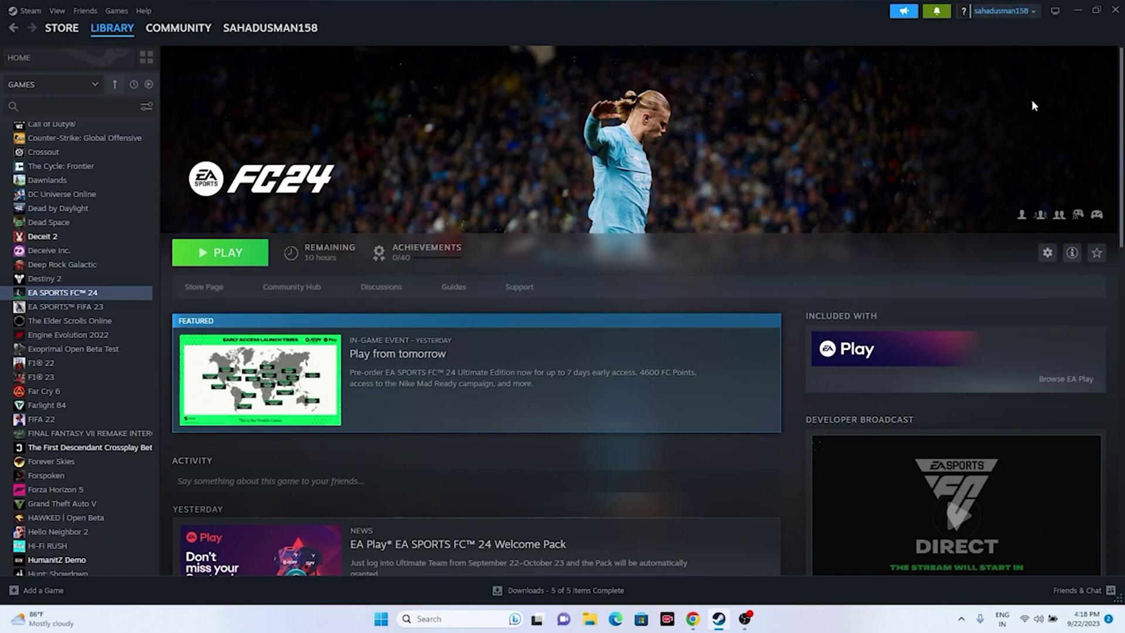
click(1079, 9)
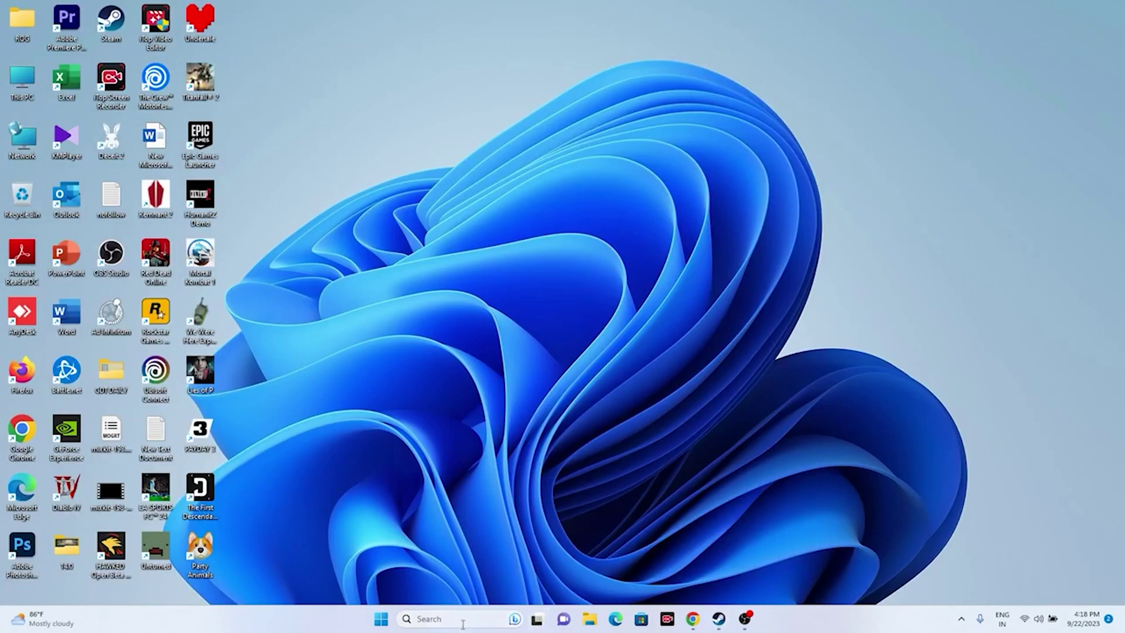
Open the Date & time settings in Windows Settings and synchronize the system clock with the time server.
click(462, 625)
click(454, 519)
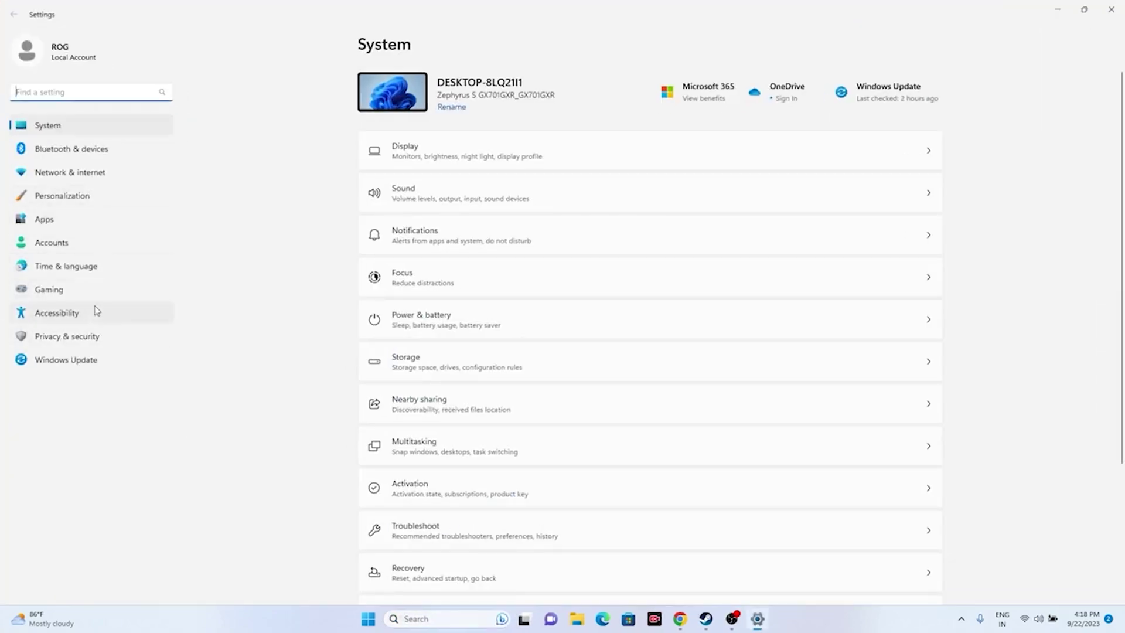
click(71, 263)
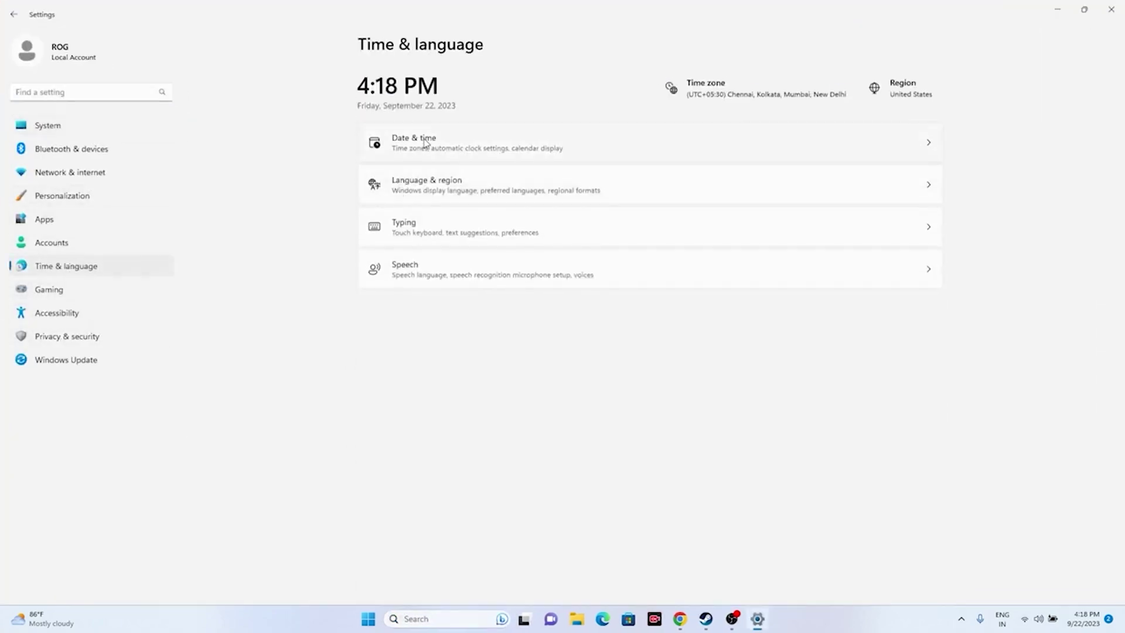
click(426, 142)
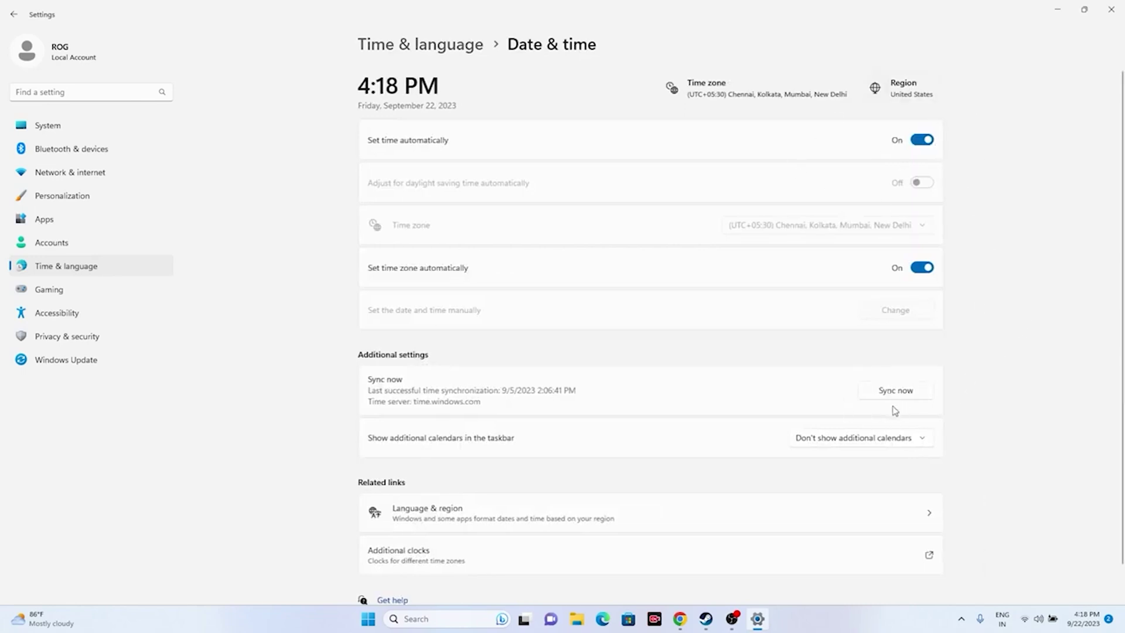
click(901, 393)
click(8, 22)
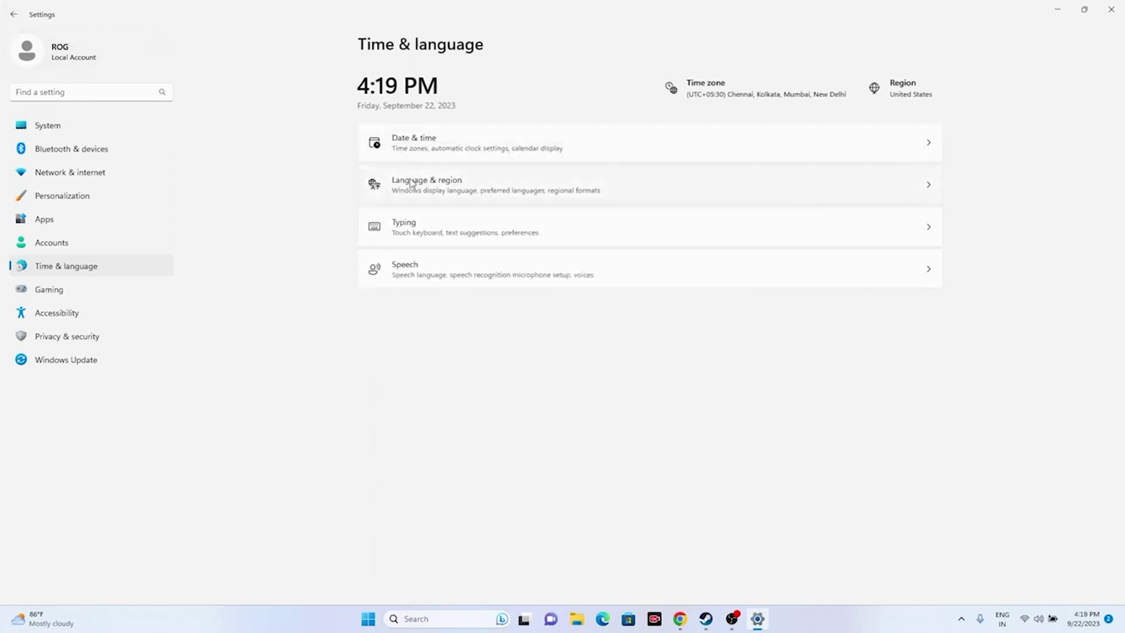
Review the country or region choices in the Language & region settings, leave the selection as it is, and close Settings.
click(412, 184)
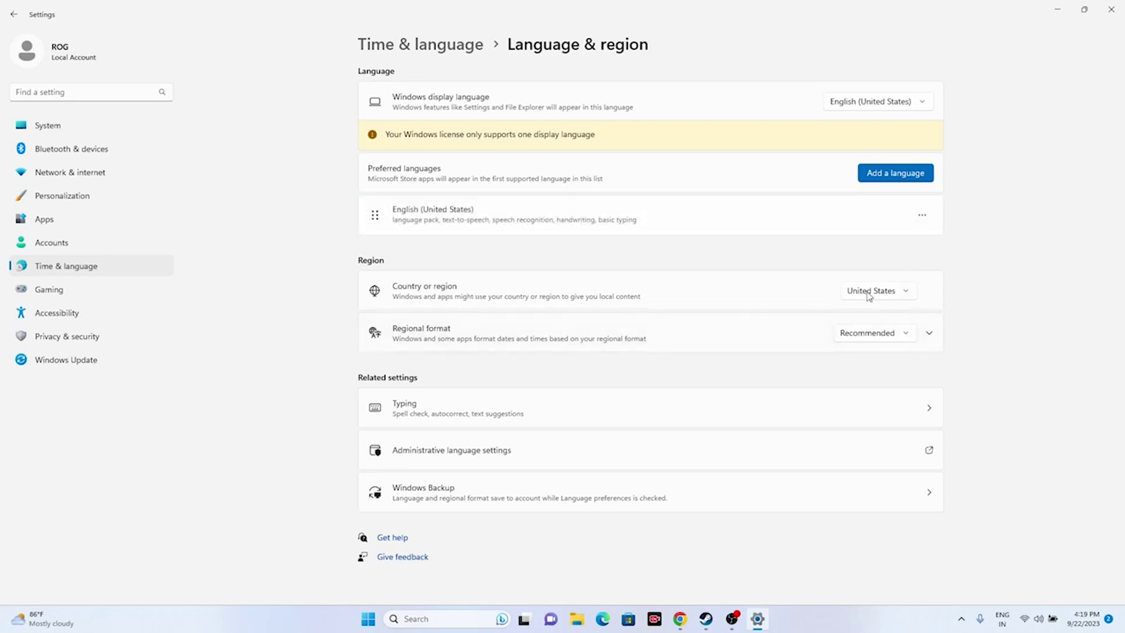
click(907, 296)
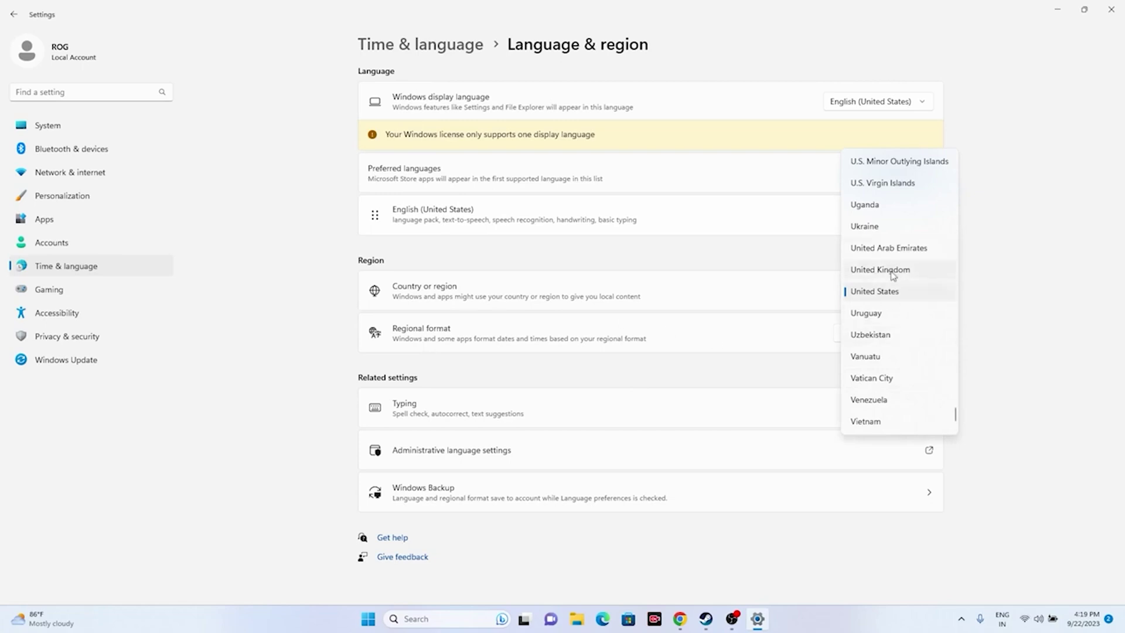
click(1059, 268)
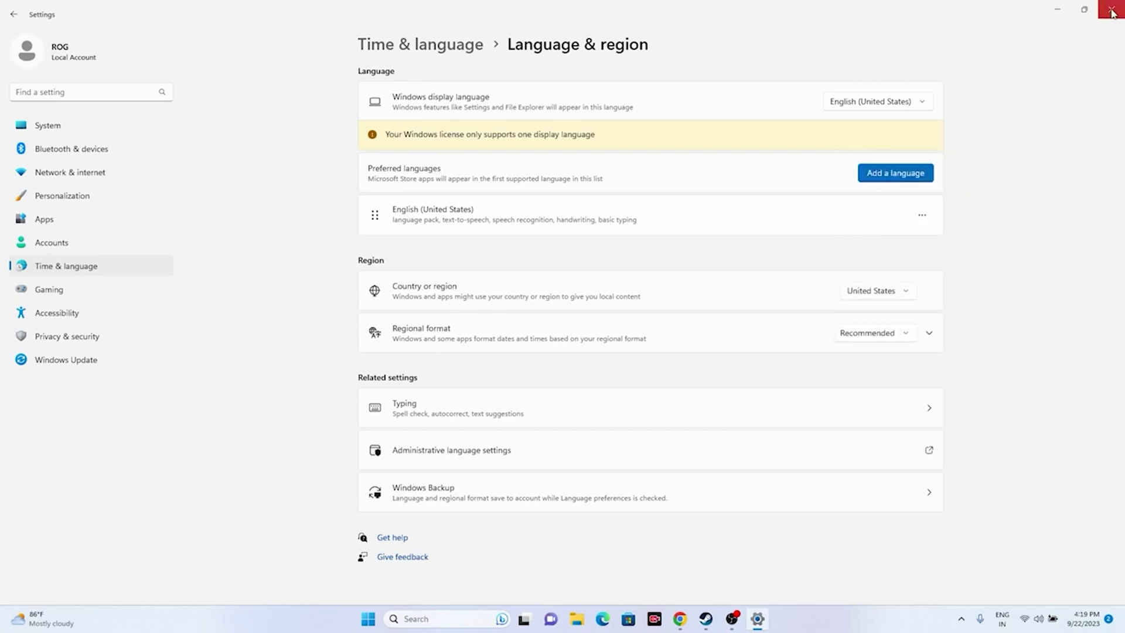
click(1112, 11)
Look in the My Games folder under Documents for an EA SPORTS FC 24 folder, and close File Explorer.
click(718, 619)
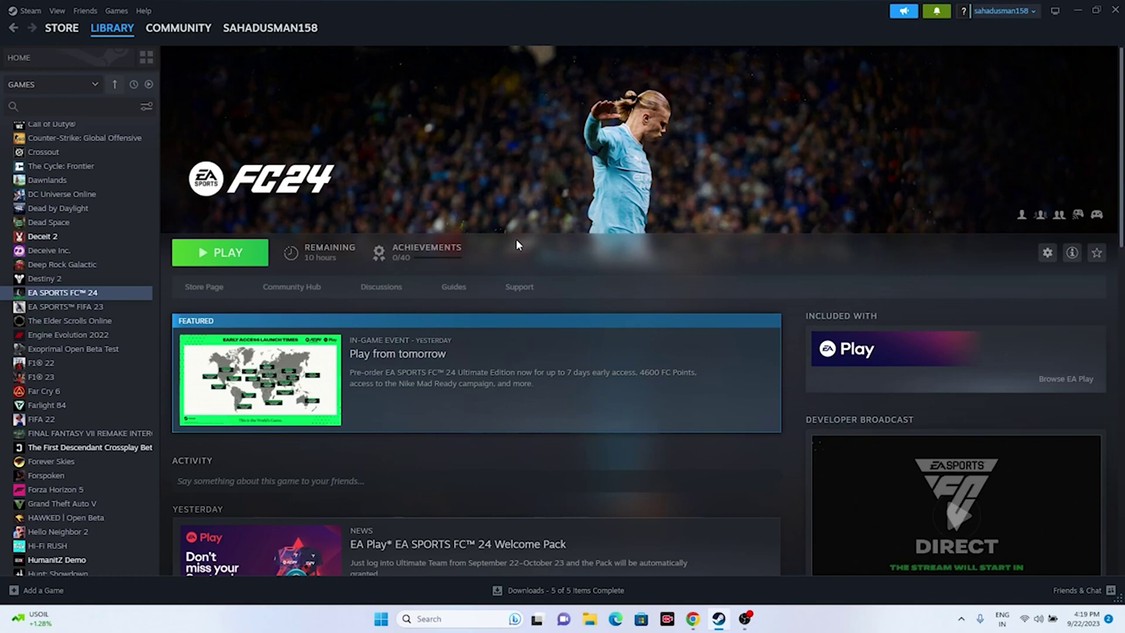
click(589, 625)
click(64, 394)
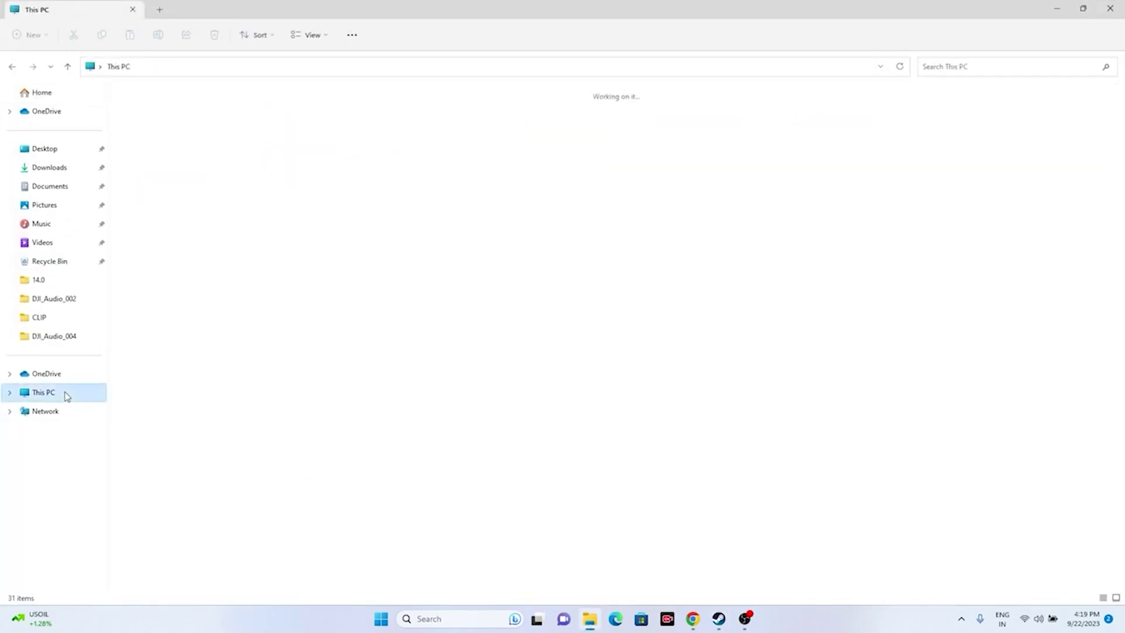
click(52, 191)
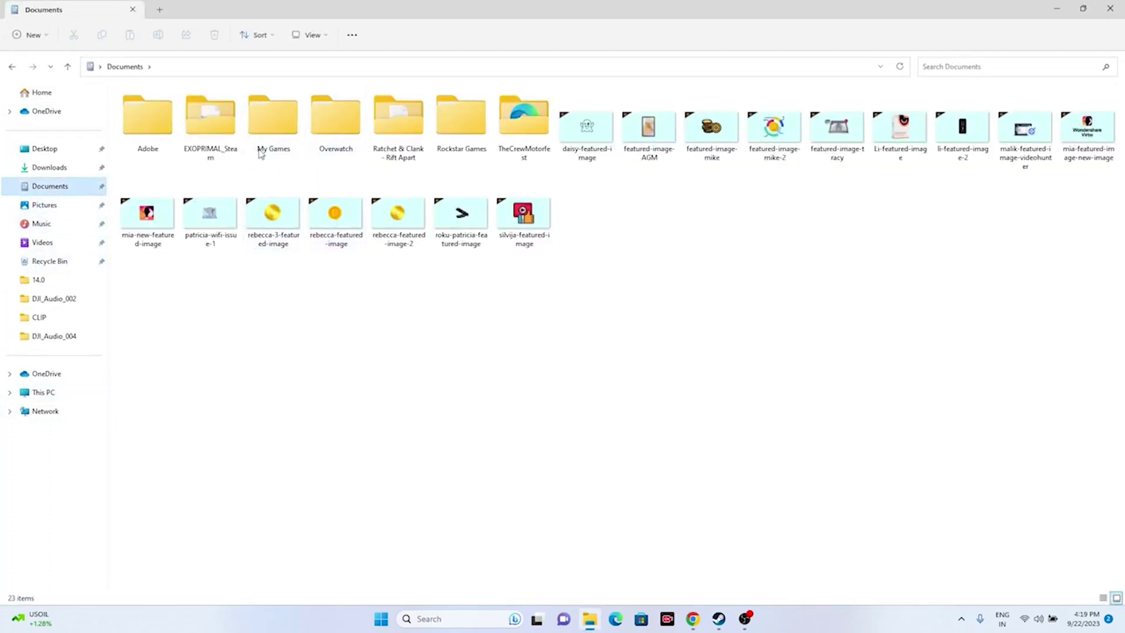
double_click(261, 151)
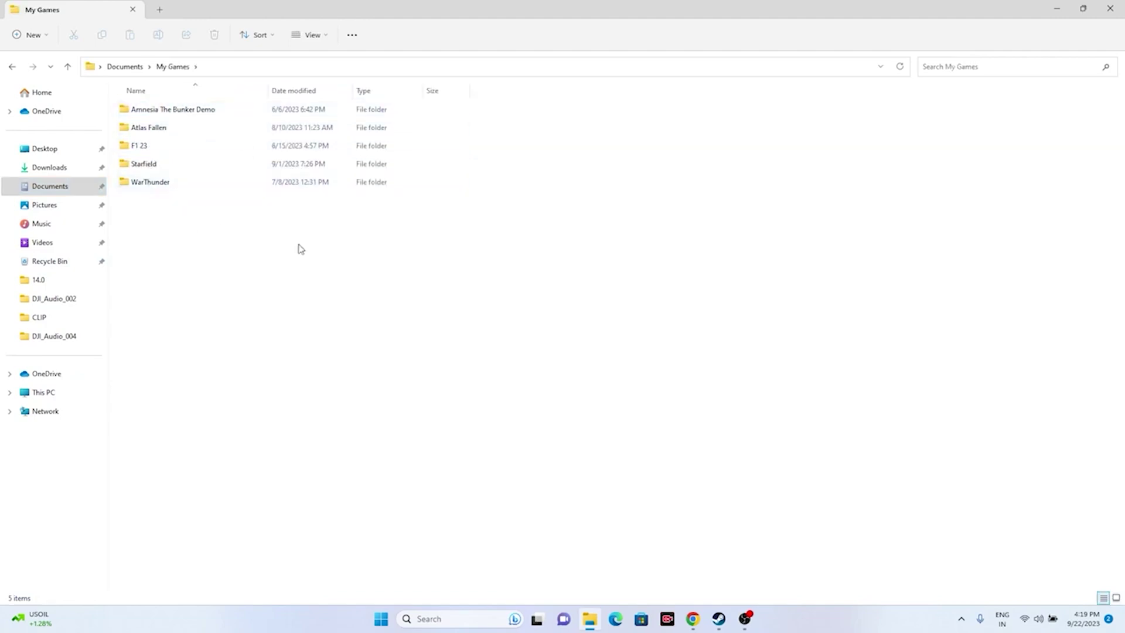
click(718, 621)
click(590, 618)
click(1111, 11)
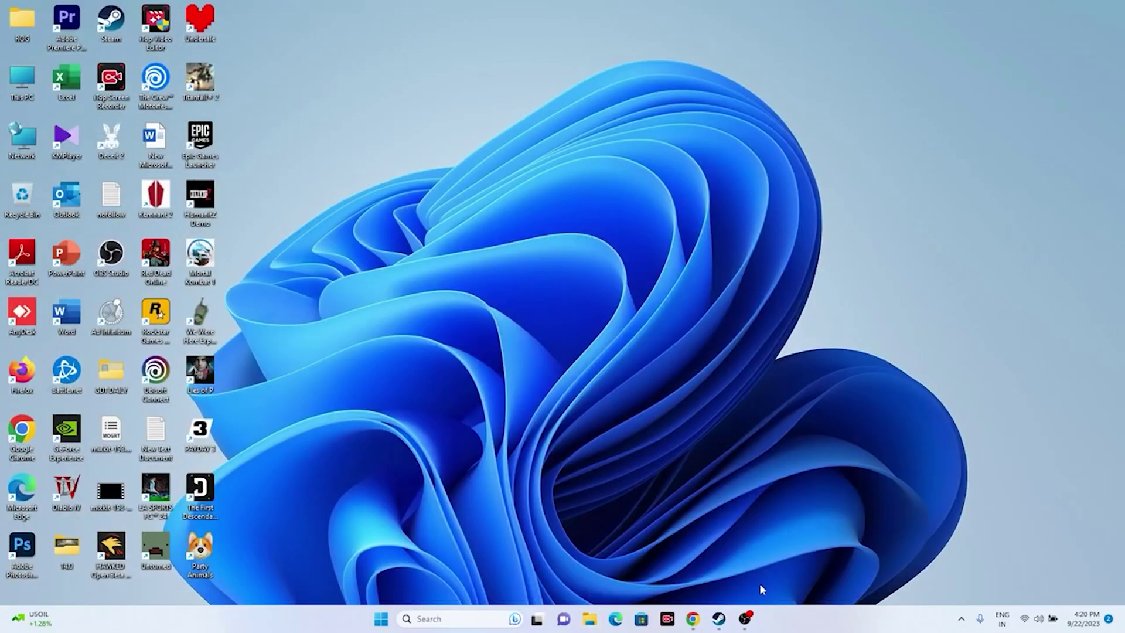
click(719, 618)
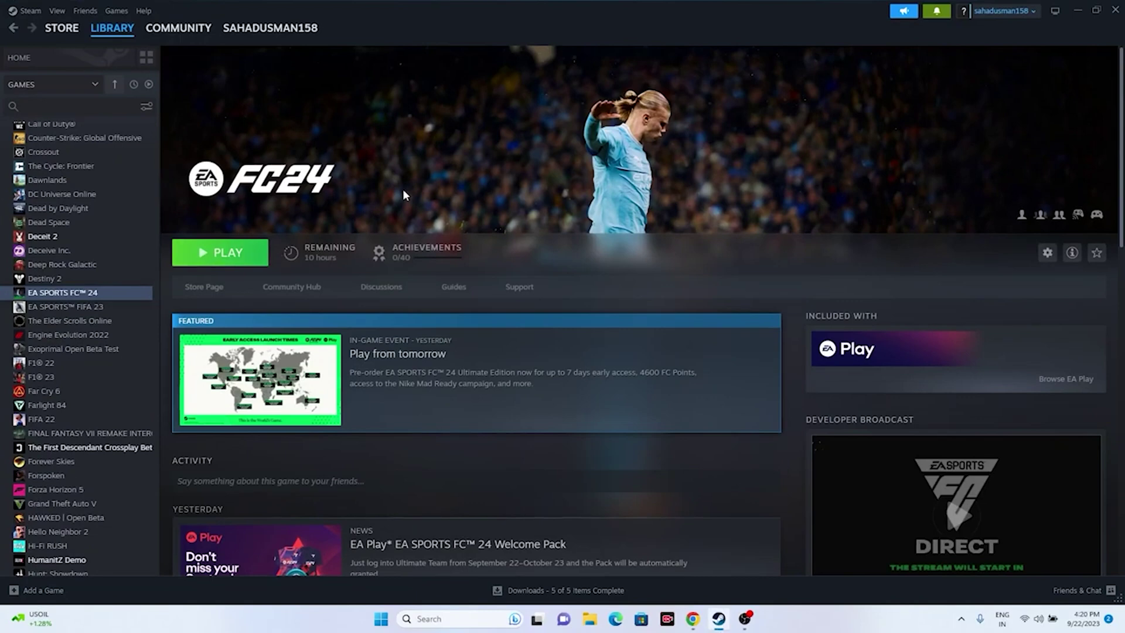
click(1077, 10)
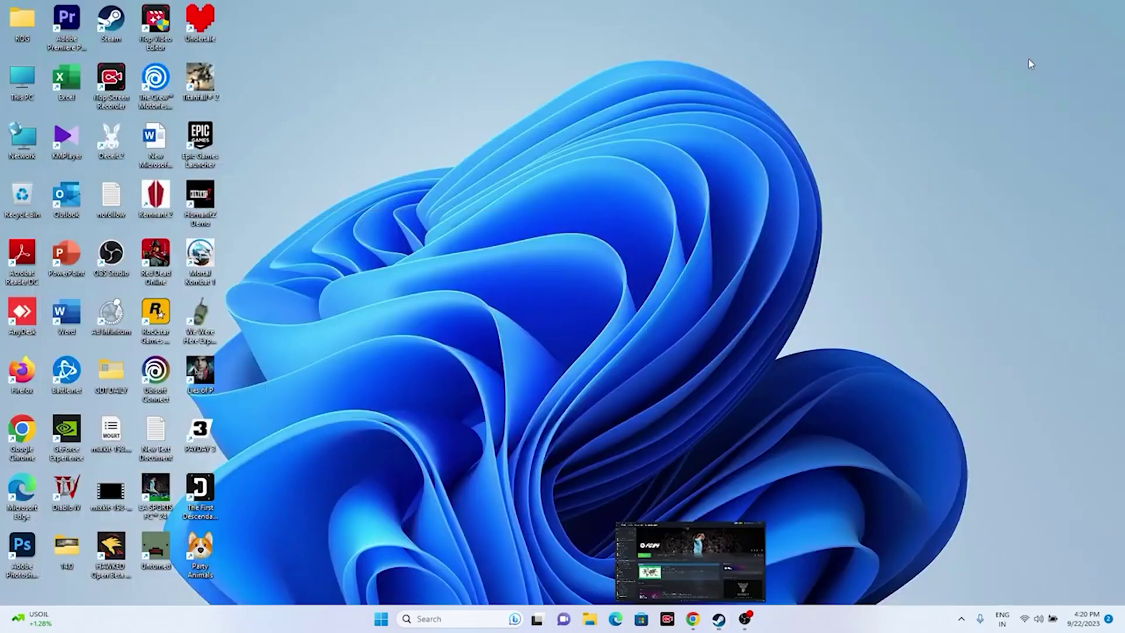
Open the list of apps allowed through Windows Defender Firewall from the System and Security section of Control Panel.
click(453, 623)
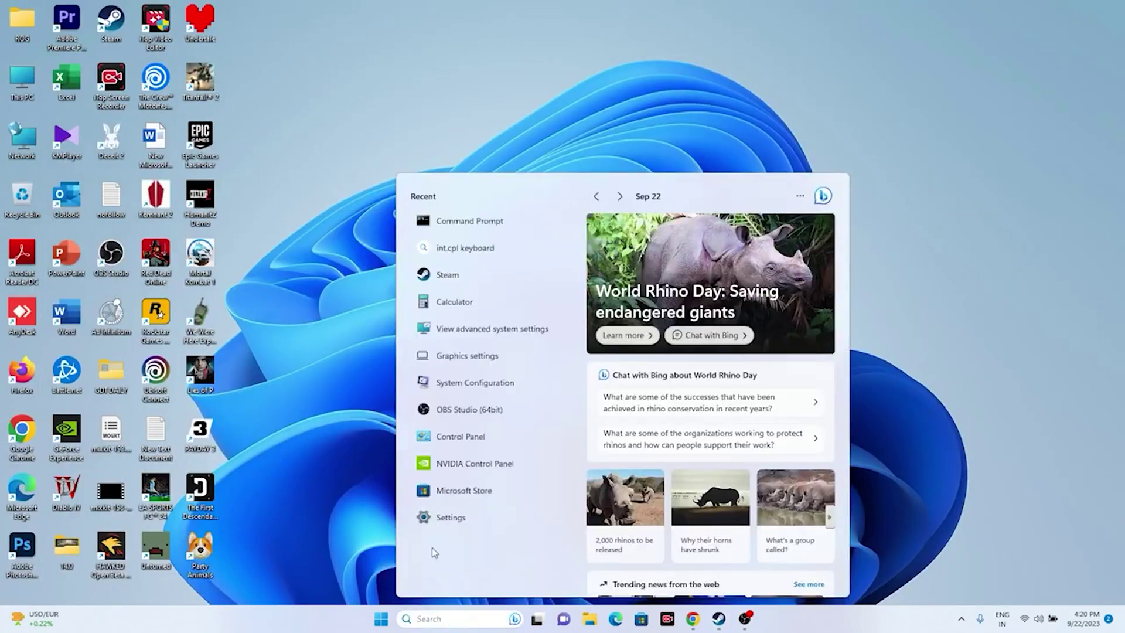
click(489, 439)
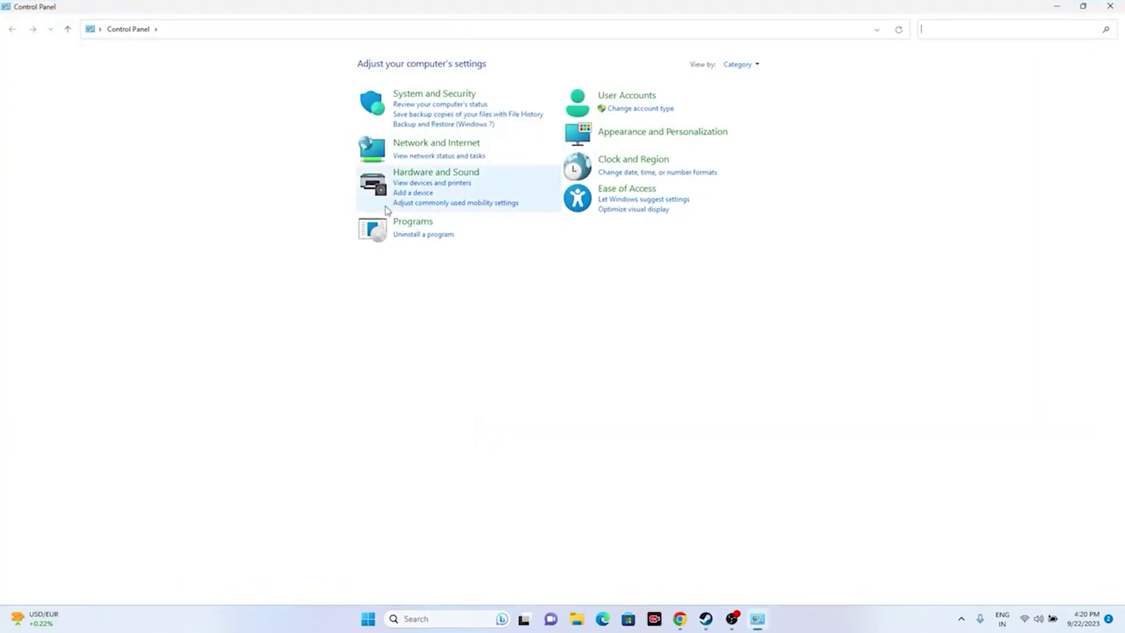
click(426, 95)
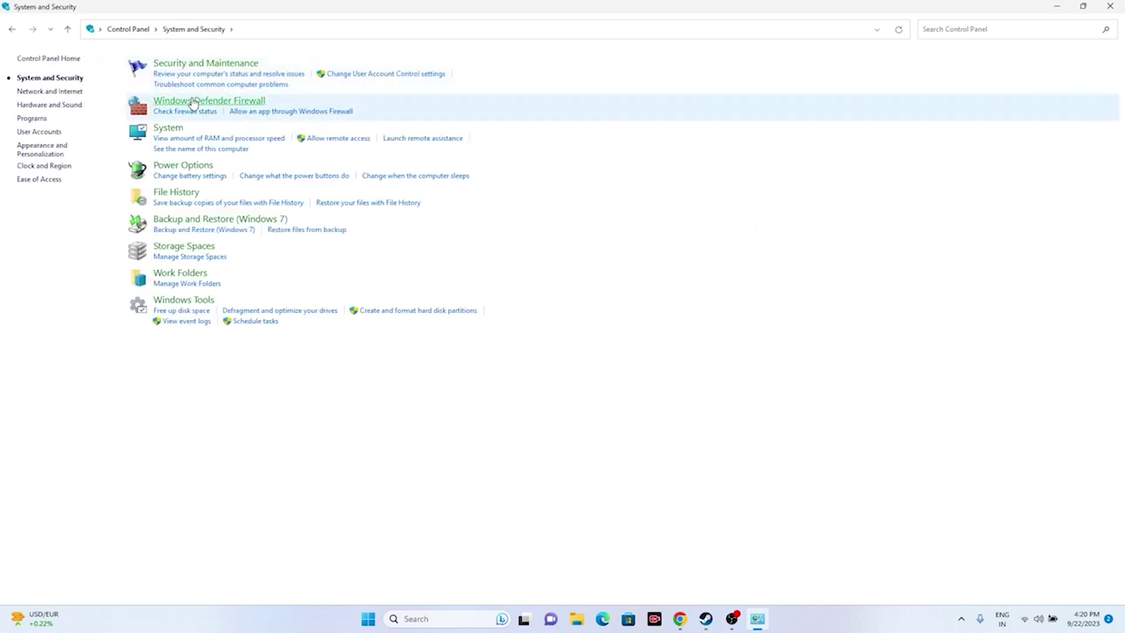
click(193, 102)
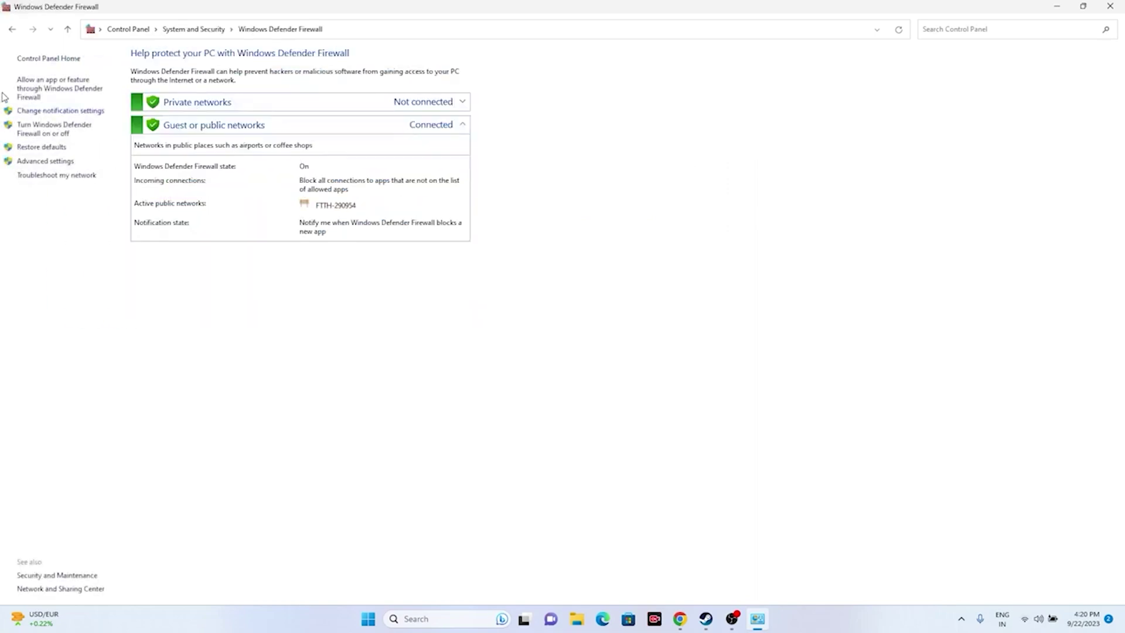
click(32, 92)
Look through the firewall's allowed apps and features for an EA SPORTS FC 24 entry.
scroll(540, 201, down, 4)
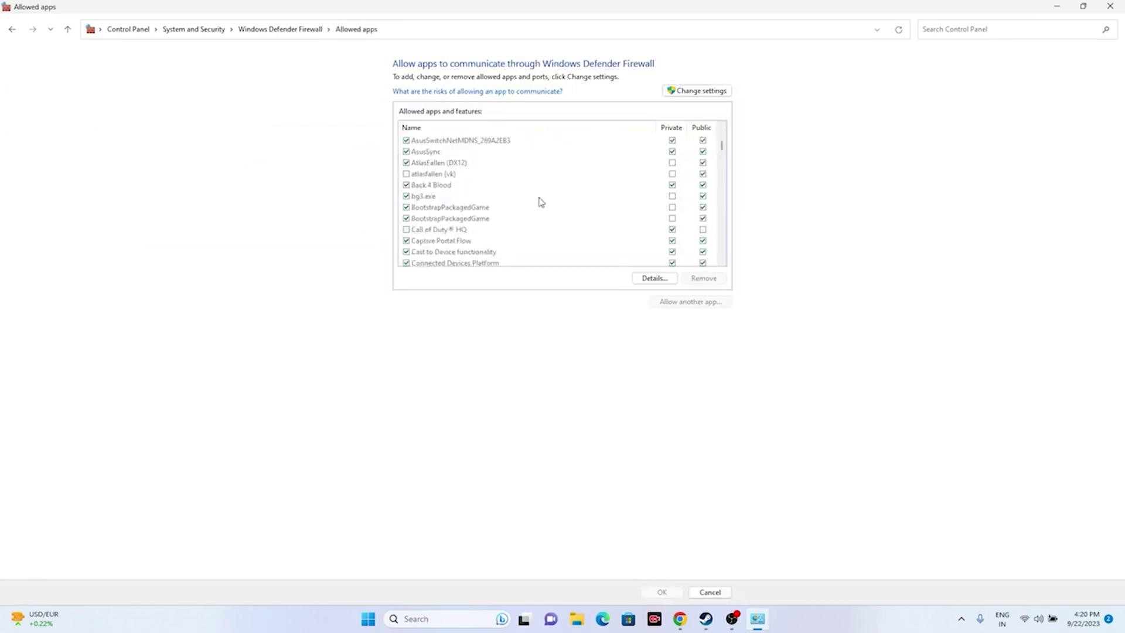
scroll(540, 202, up, 2)
scroll(540, 202, up, 1)
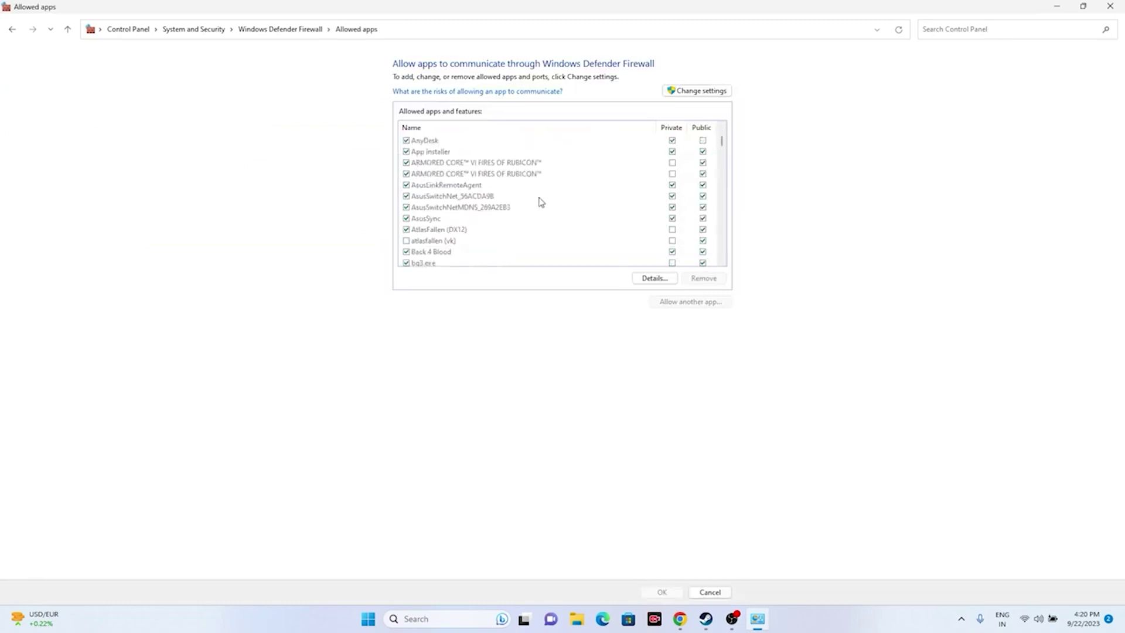
scroll(540, 202, down, 6)
scroll(541, 201, down, 1)
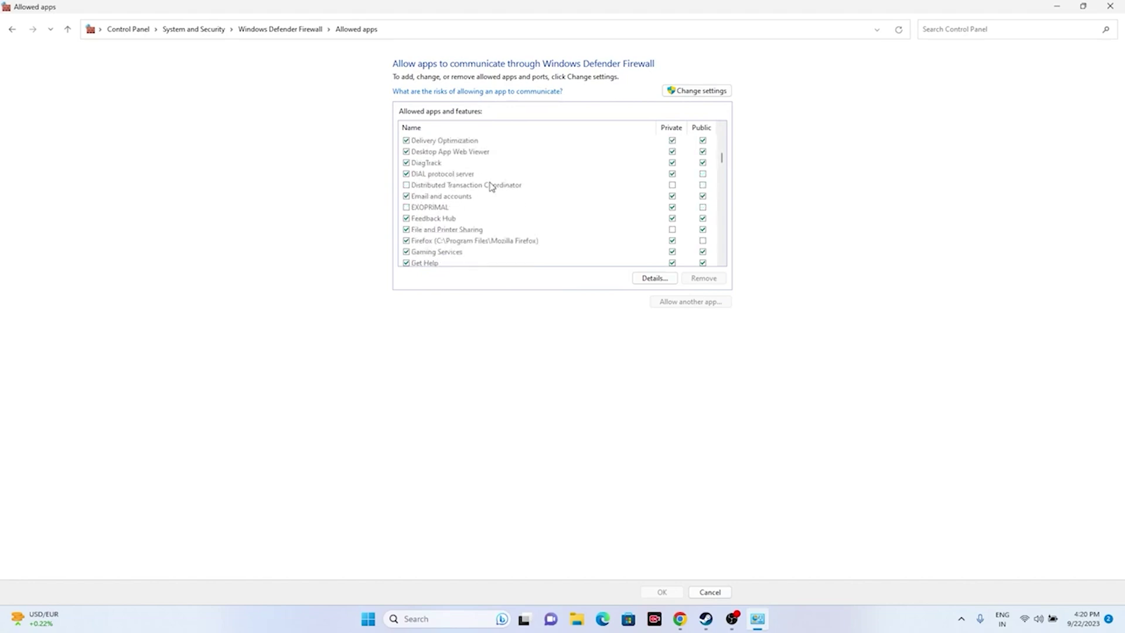
scroll(491, 186, down, 3)
scroll(491, 186, down, 10)
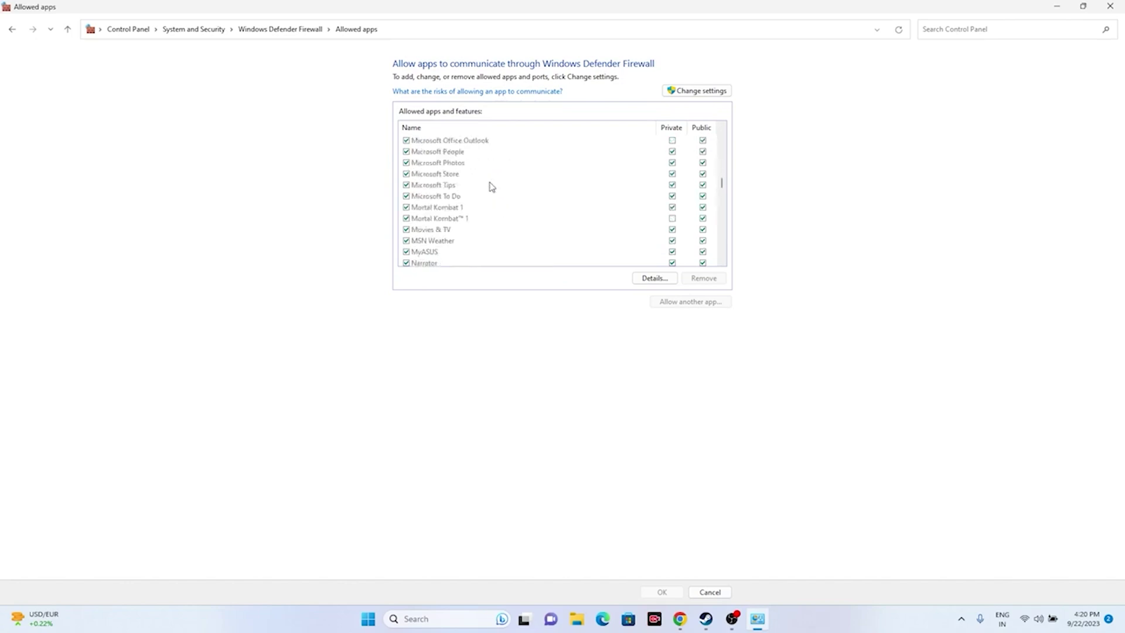
scroll(491, 187, down, 12)
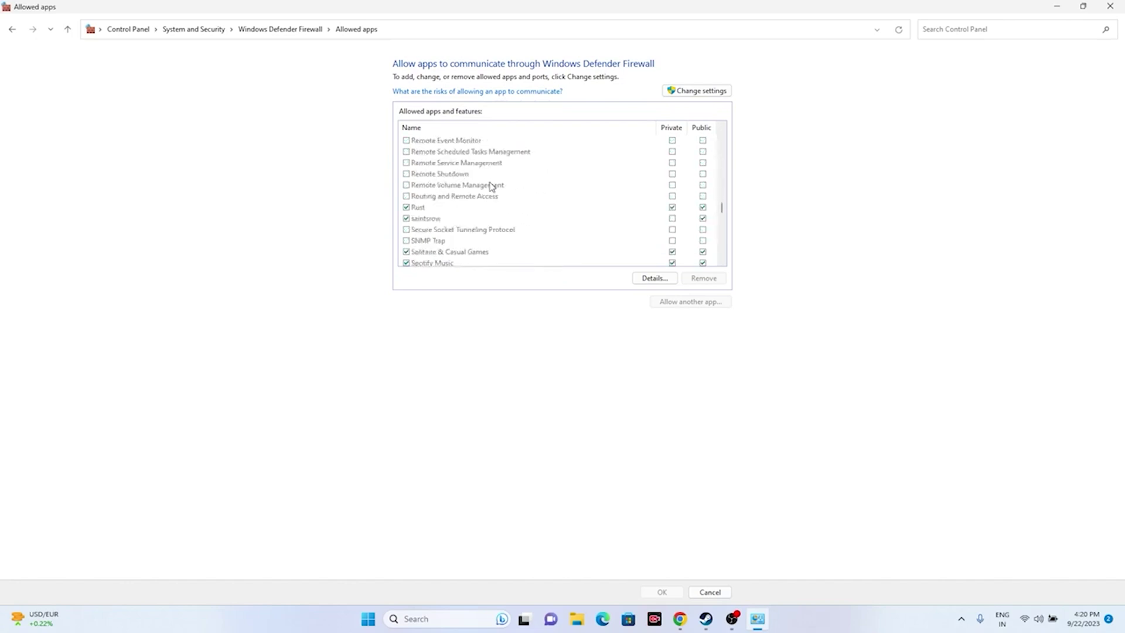
scroll(491, 187, down, 2)
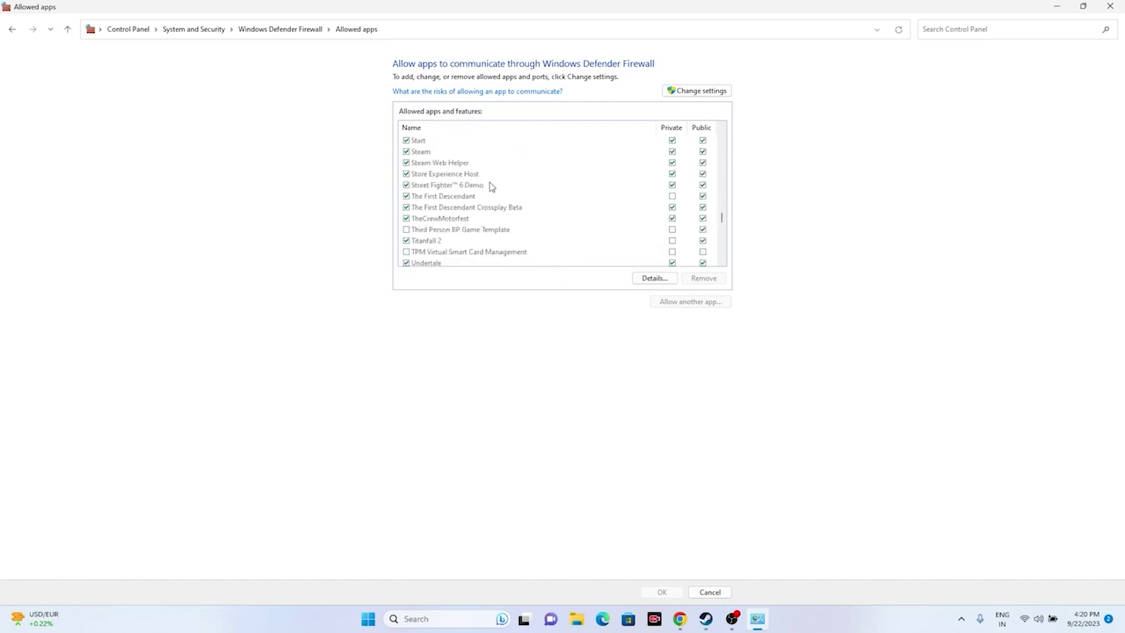
scroll(491, 187, down, 12)
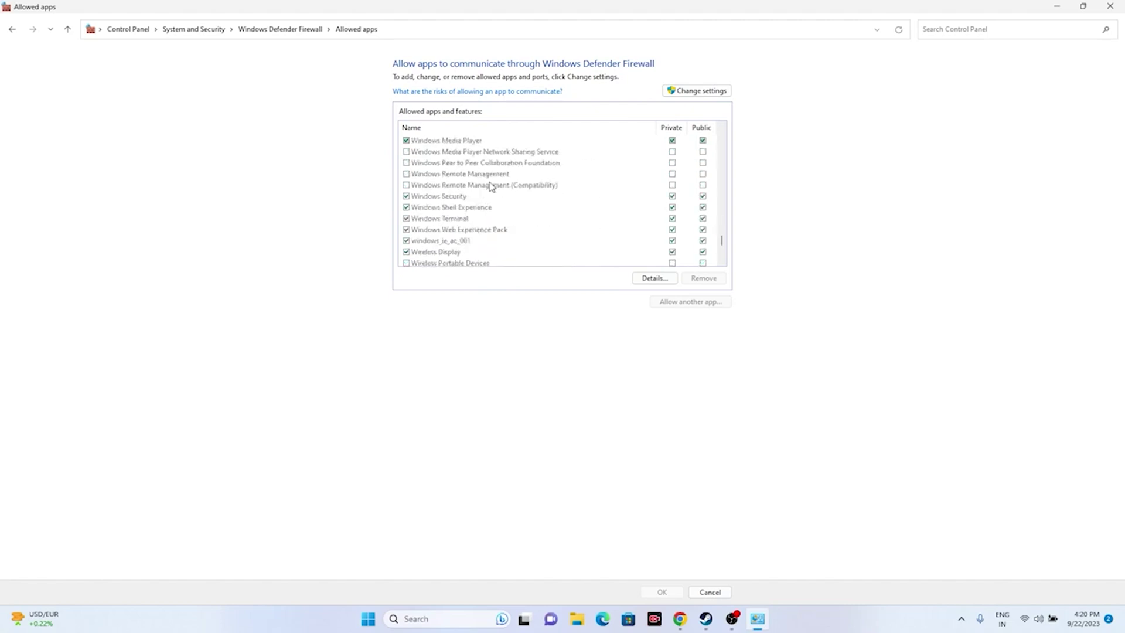
scroll(491, 186, down, 6)
scroll(491, 186, up, 12)
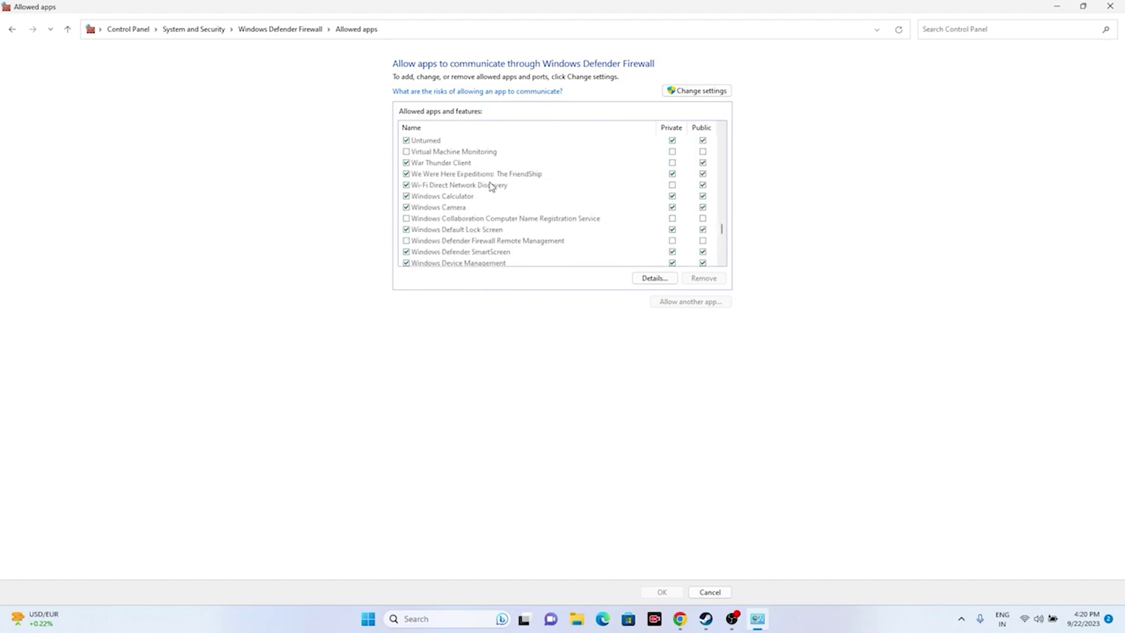
scroll(491, 186, up, 15)
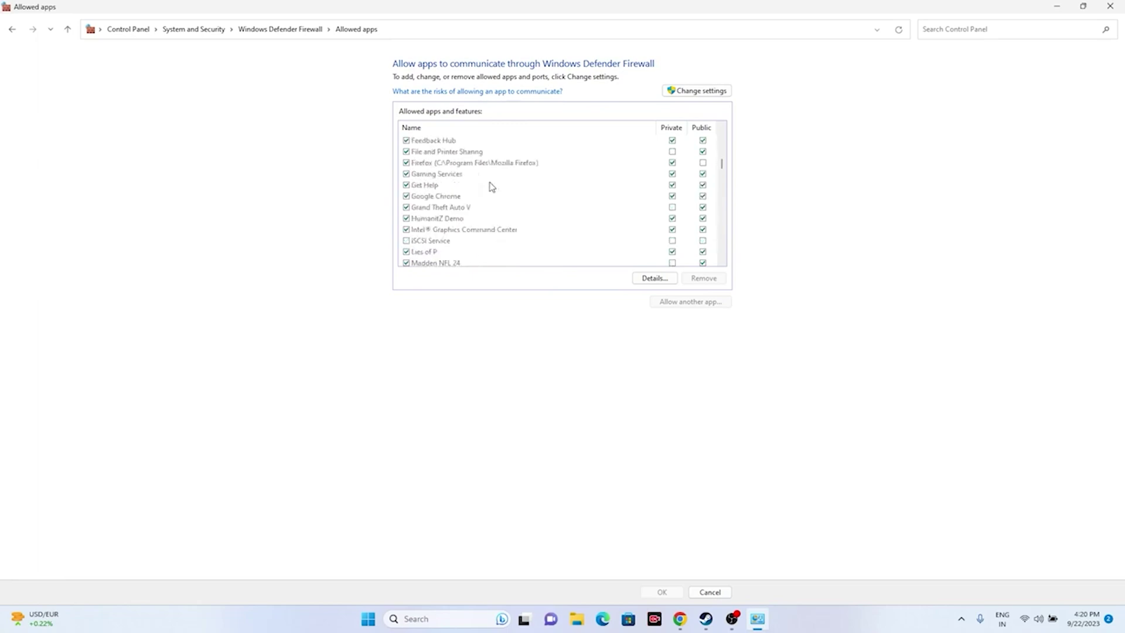
scroll(490, 186, up, 2)
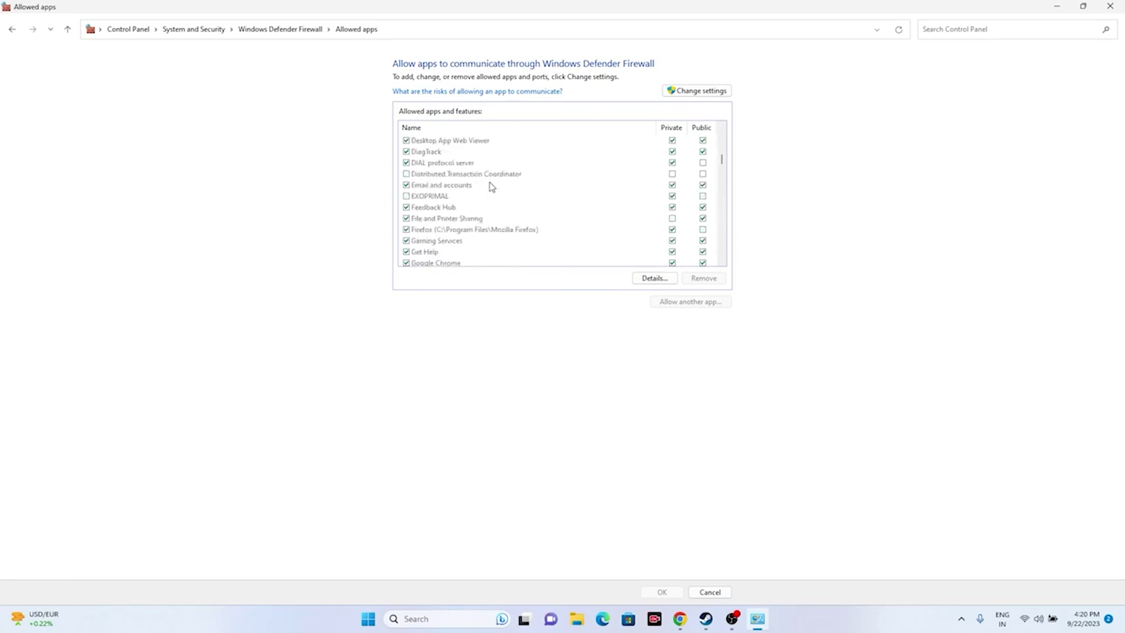
click(706, 620)
click(706, 619)
scroll(480, 221, up, 2)
scroll(481, 221, up, 4)
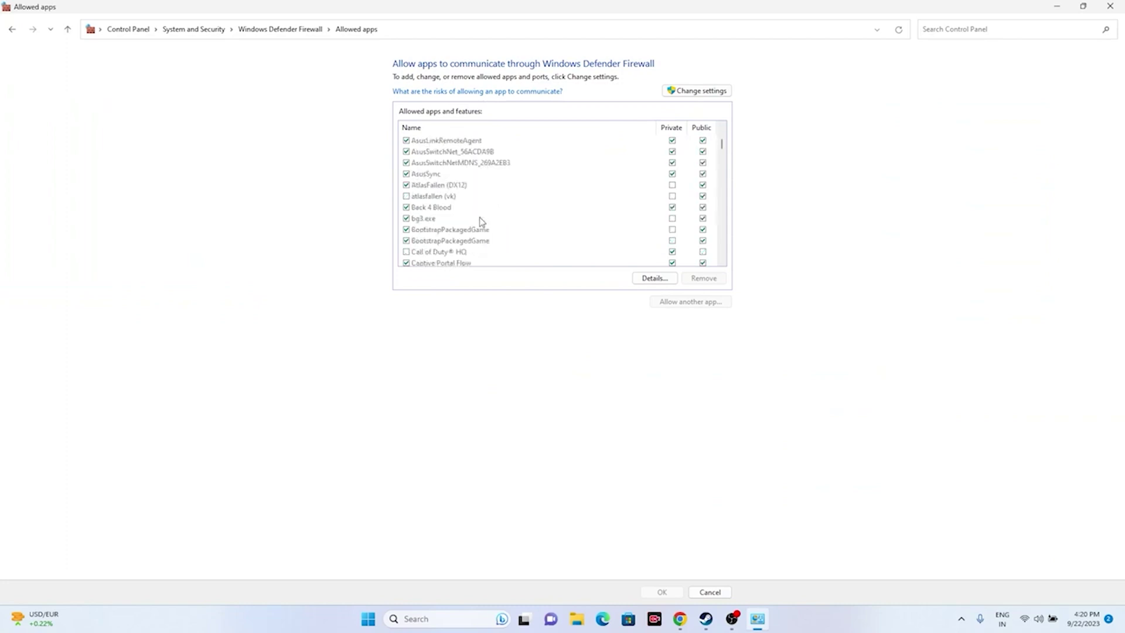
scroll(481, 221, up, 3)
key(Home)
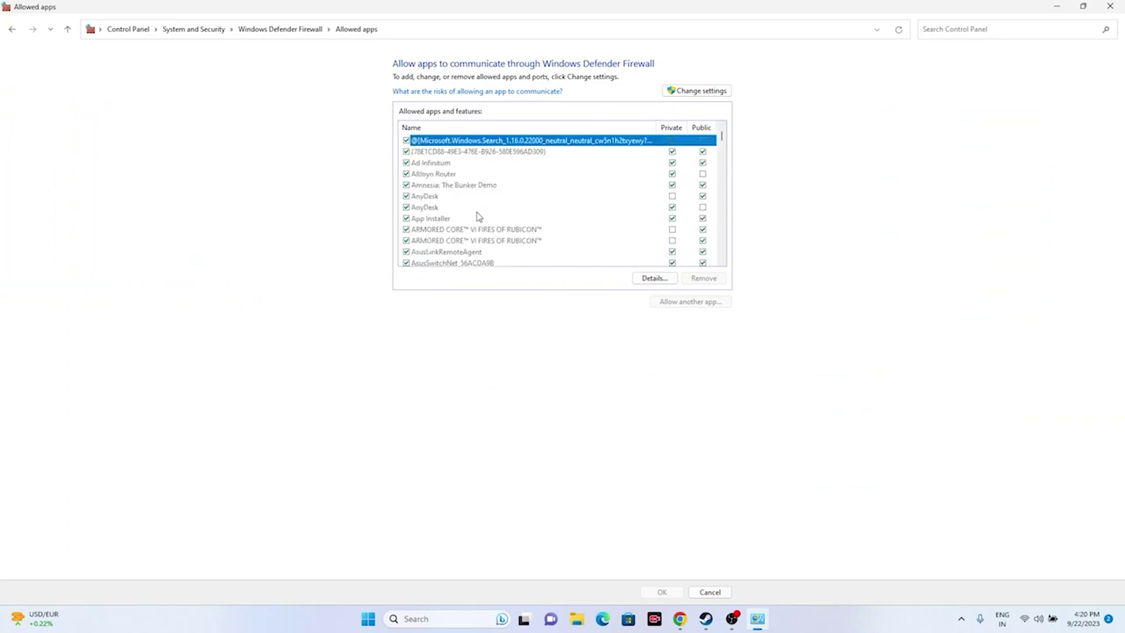
scroll(479, 217, down, 7)
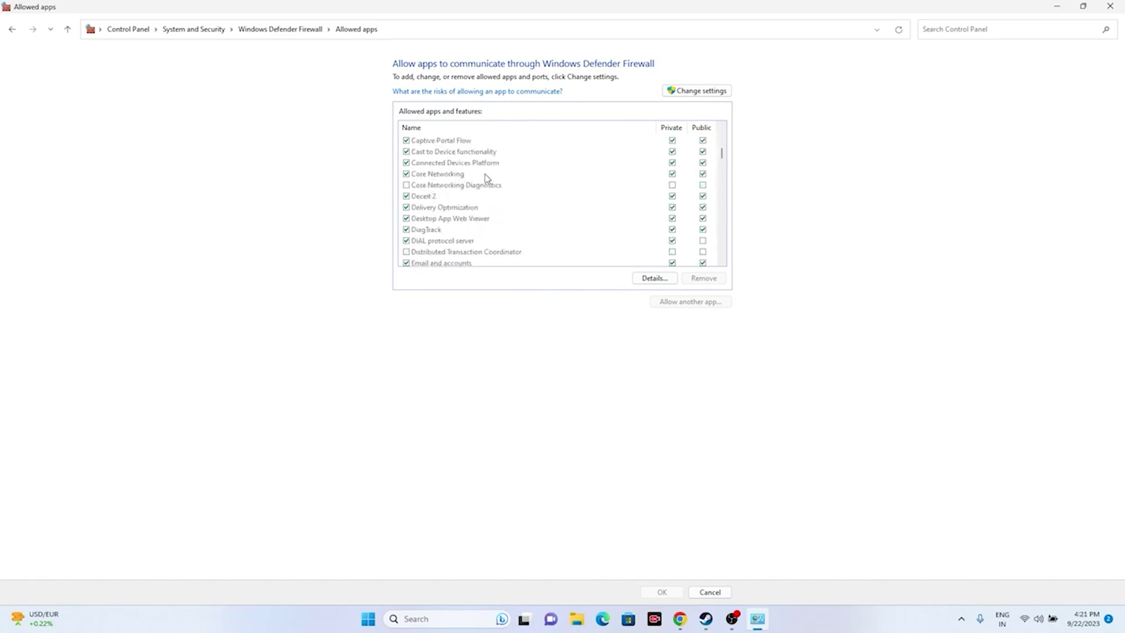
scroll(485, 178, down, 3)
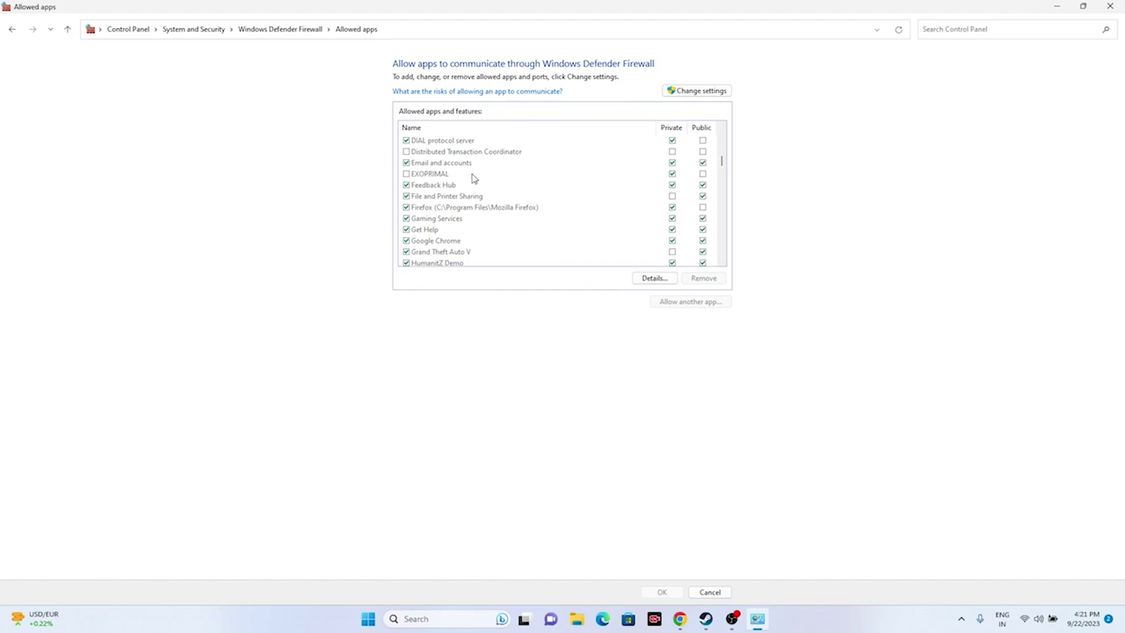
Enable changes to the allowed apps, start adding another app, and browse to Program Files (x86) on Local Disk (C:).
click(691, 94)
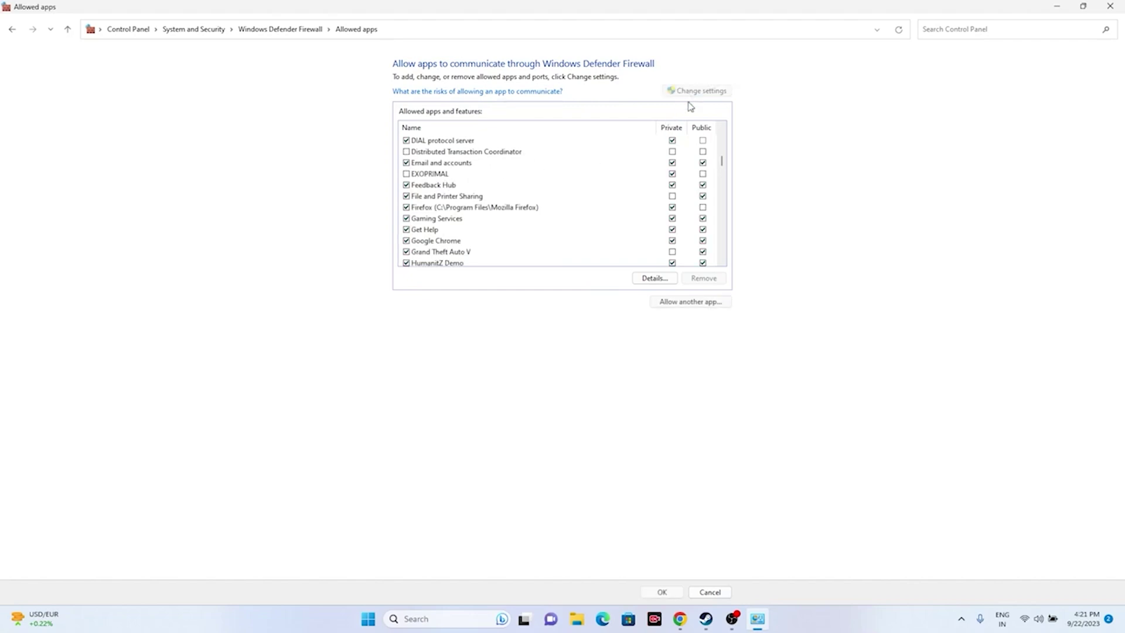
click(687, 303)
click(649, 368)
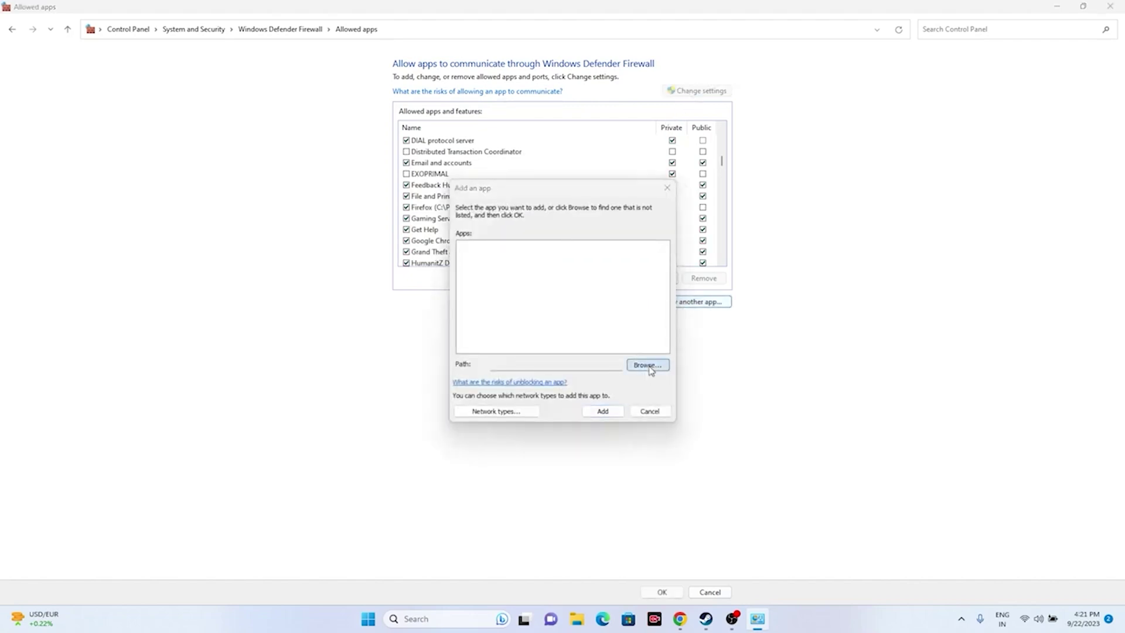
click(496, 461)
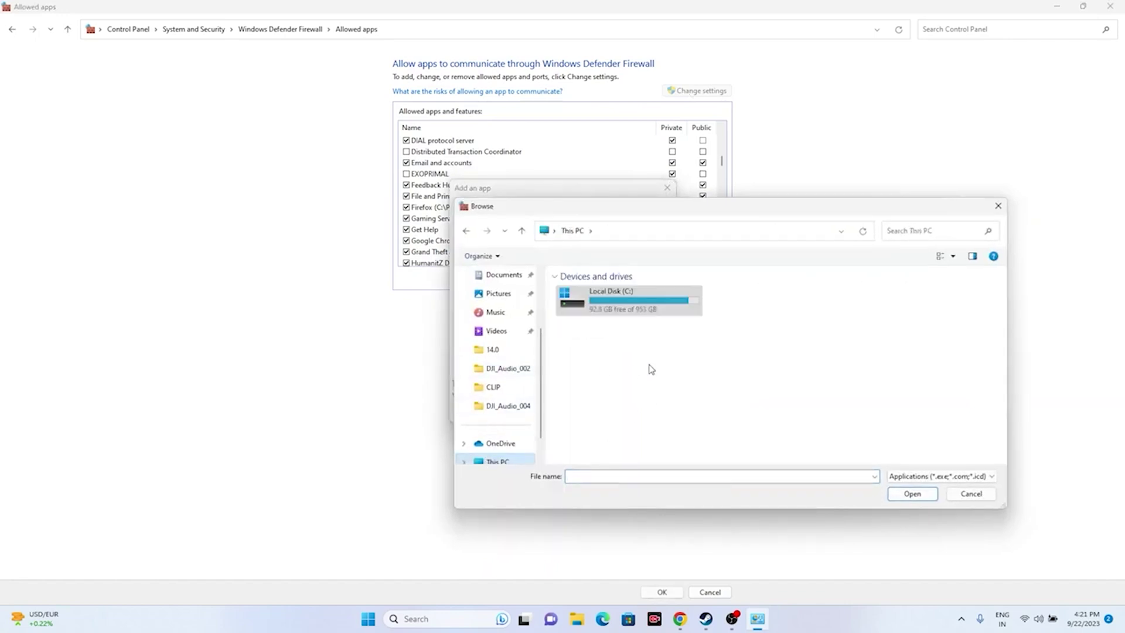
double_click(633, 315)
click(614, 387)
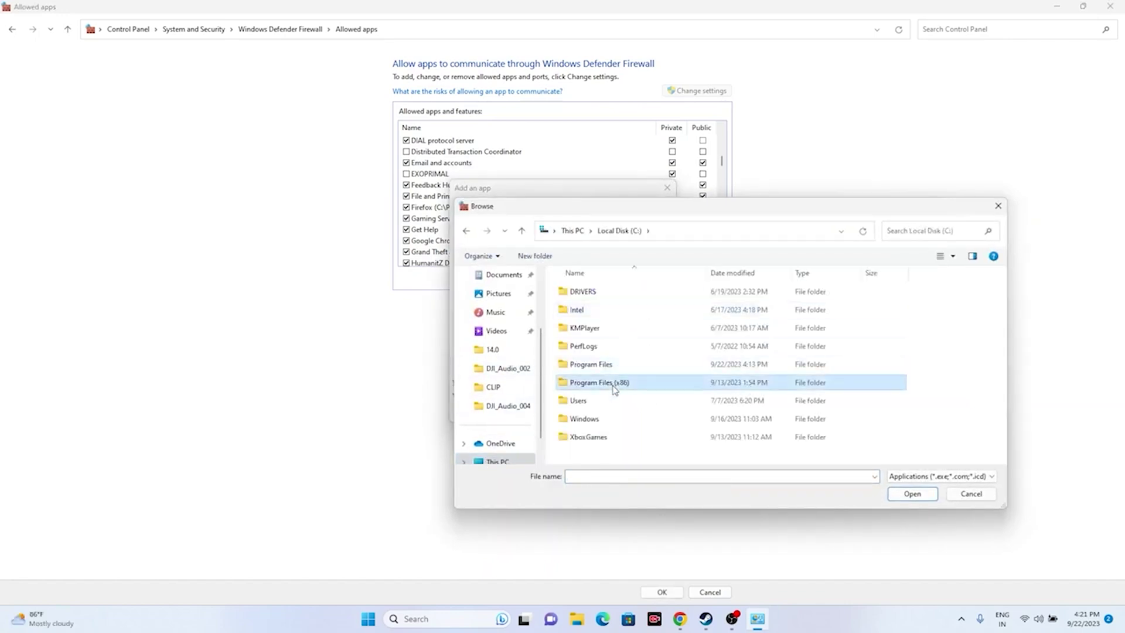
double_click(614, 386)
Browse through Steam, steamapps and common to the EA Sports FC 24 installation folder.
scroll(614, 369, down, 6)
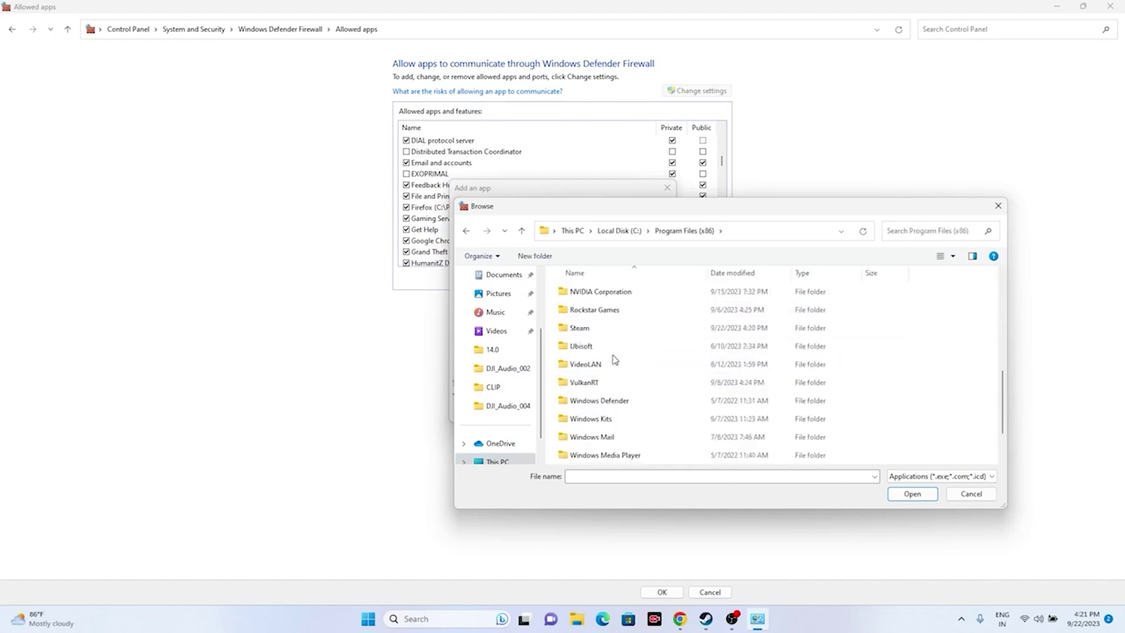
double_click(604, 331)
scroll(606, 339, down, 4)
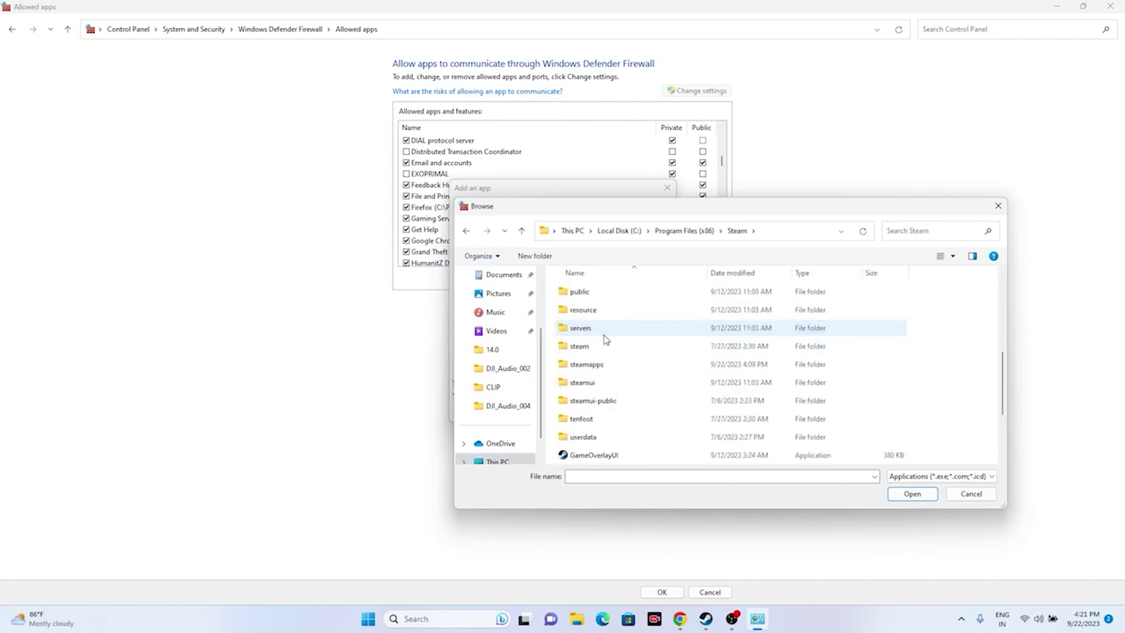
double_click(609, 363)
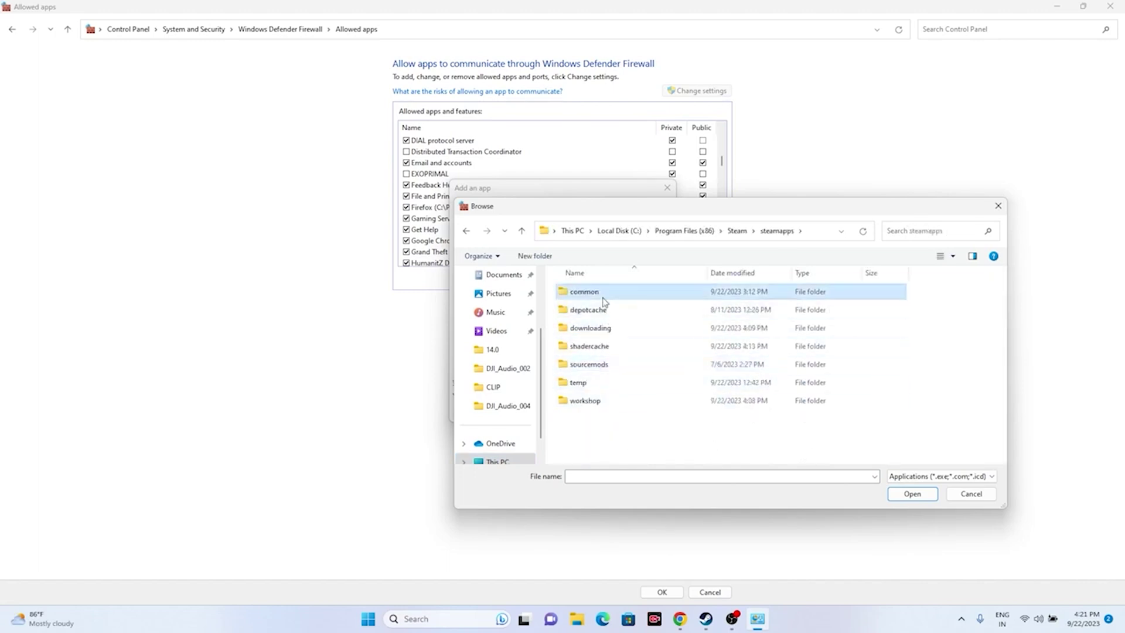
double_click(604, 300)
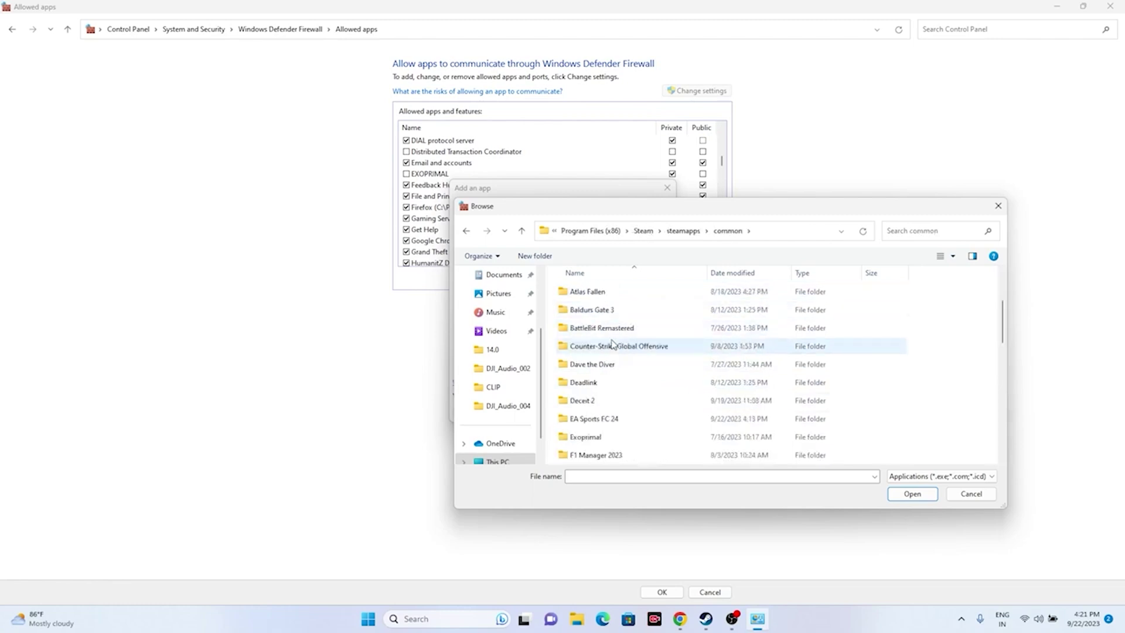
scroll(612, 344, down, 1)
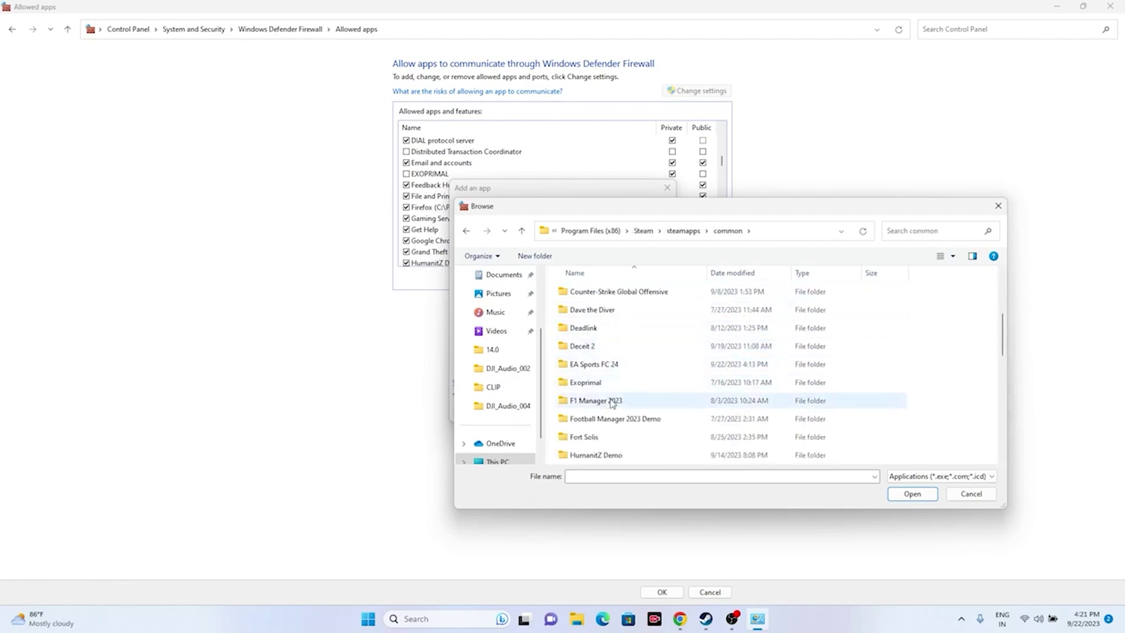
double_click(616, 369)
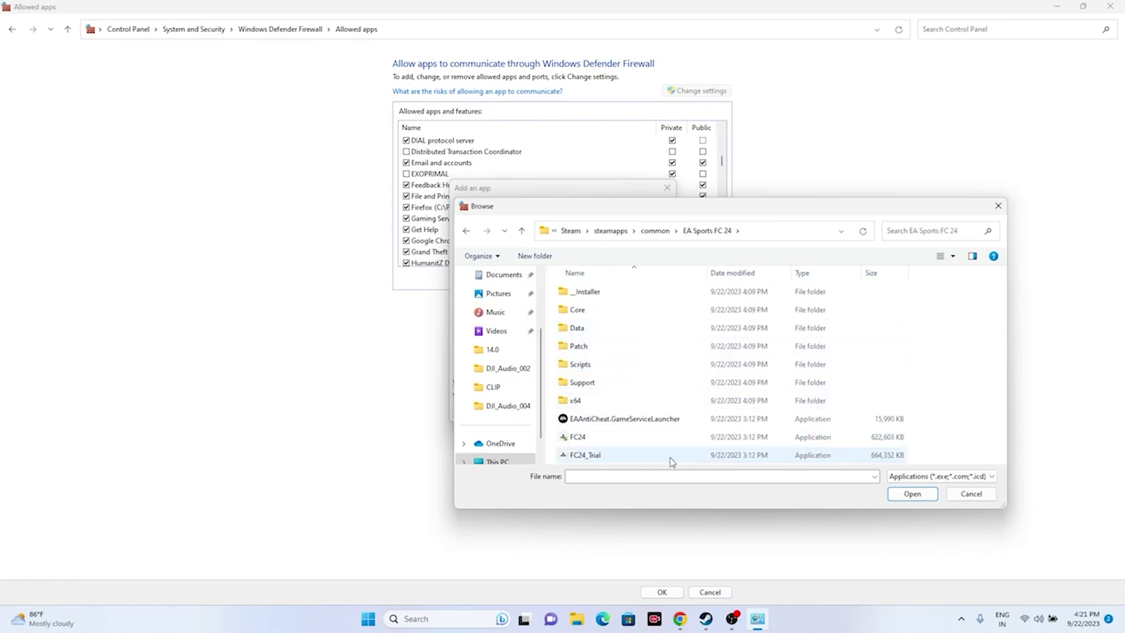
Choose the FC24 application and add it to the firewall's allowed apps.
click(612, 438)
click(912, 493)
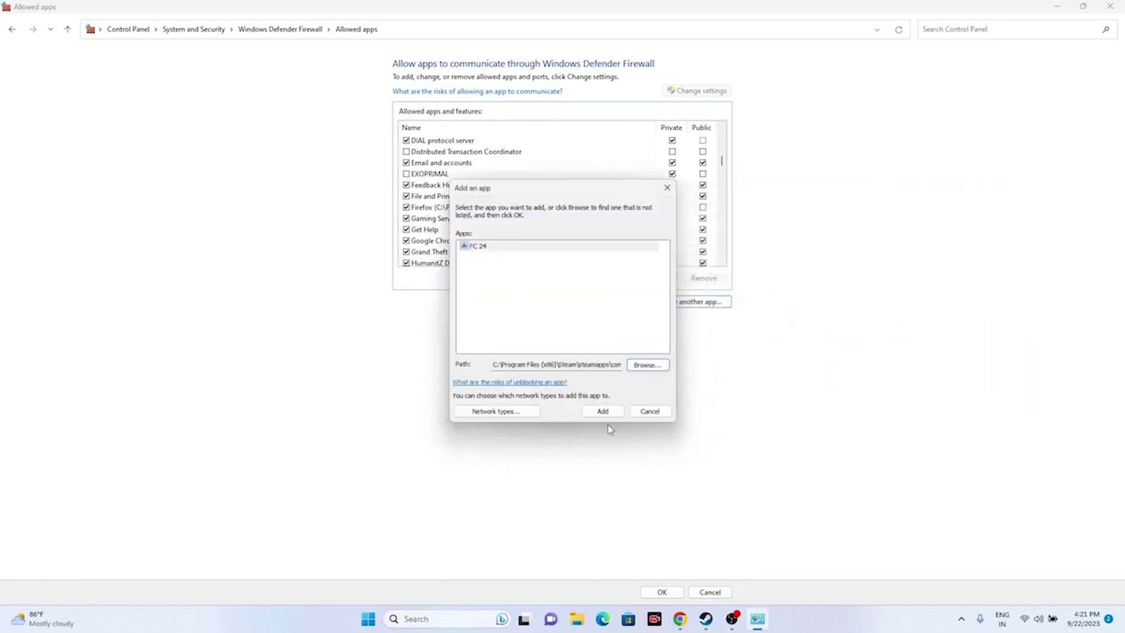
click(602, 410)
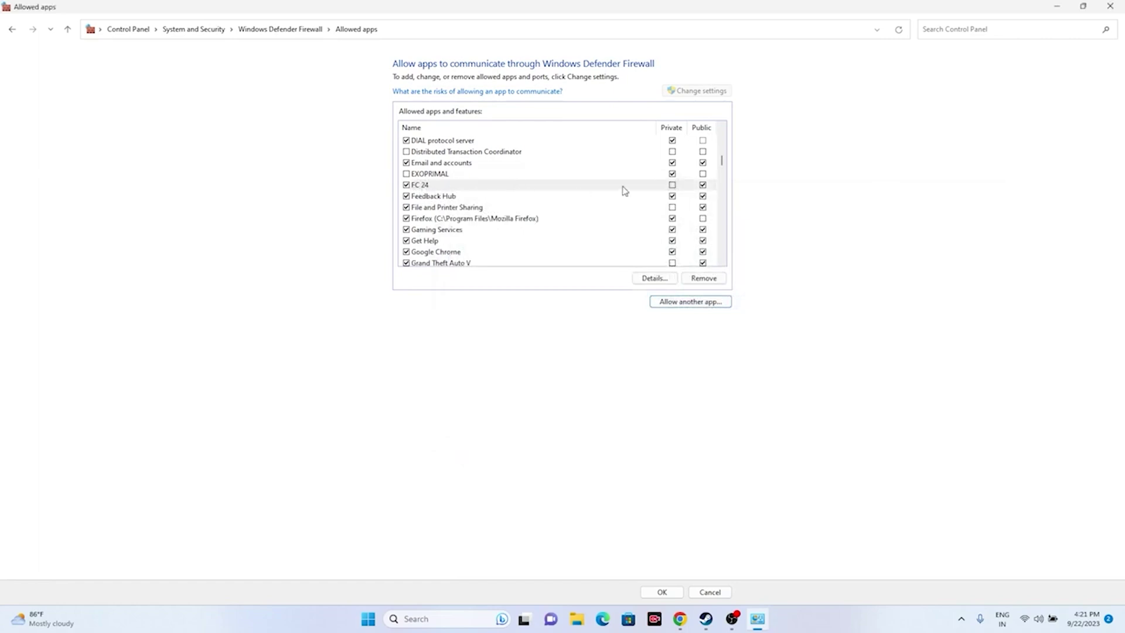
Allow FC 24 on private networks and close the Allowed apps window.
click(672, 185)
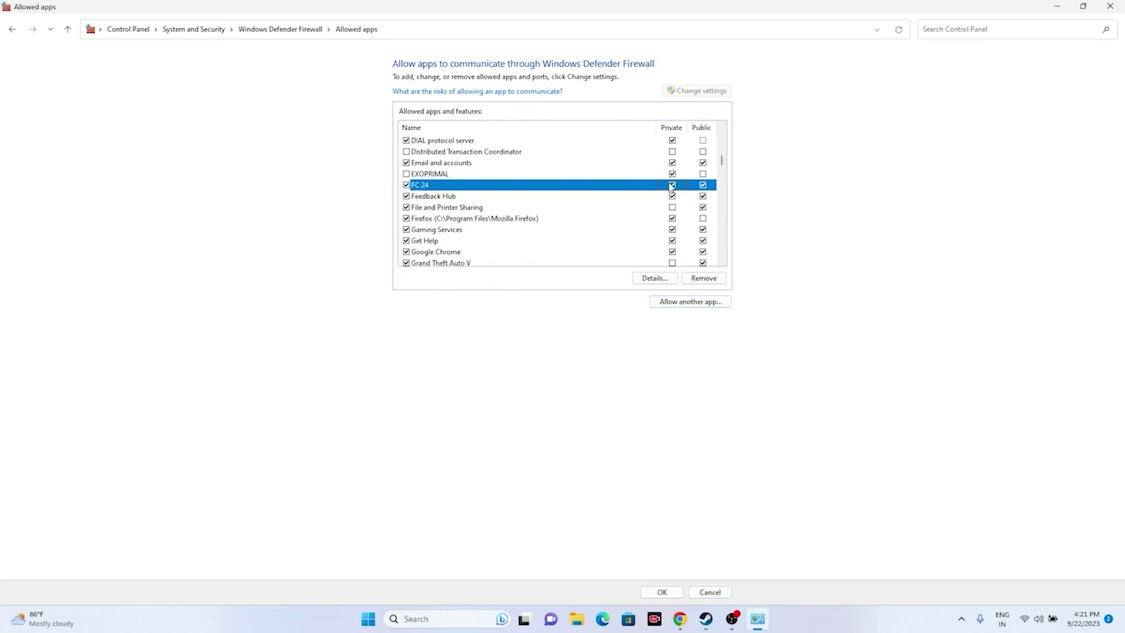
click(672, 190)
click(1110, 6)
click(719, 619)
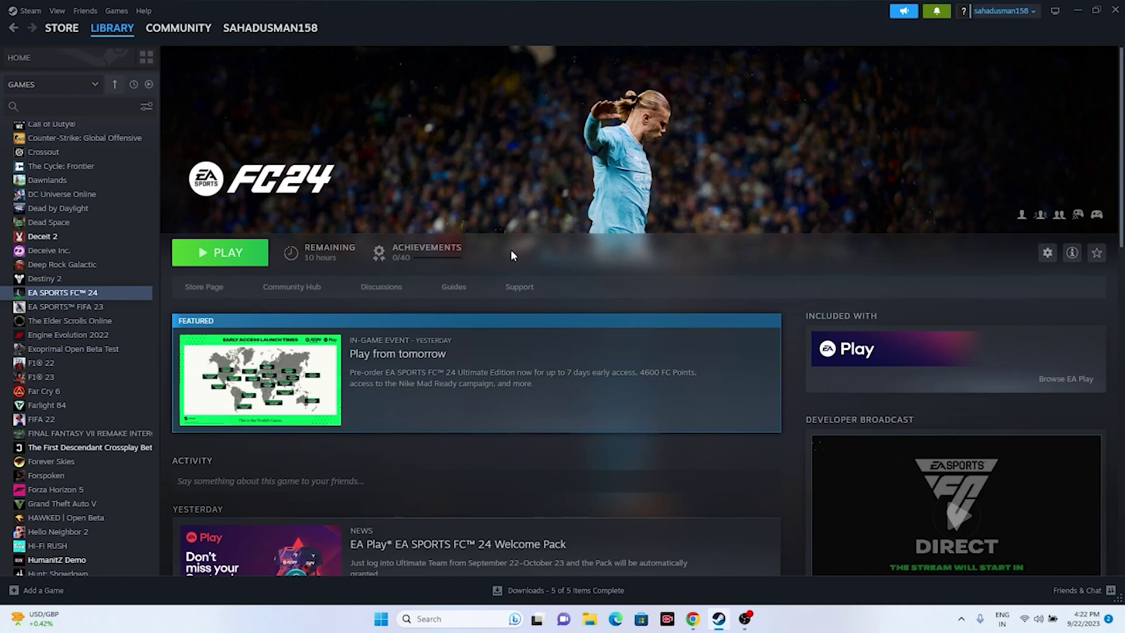
click(1072, 12)
Hide all Microsoft services in the System Configuration services list, apply the configuration, and exit without restarting.
click(445, 619)
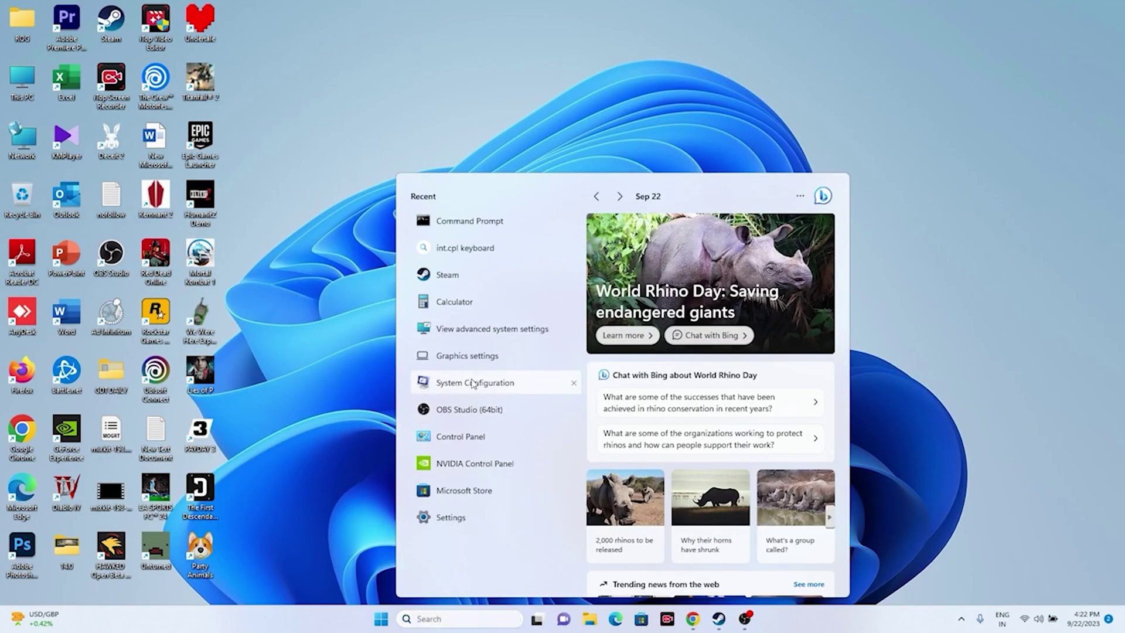
click(474, 384)
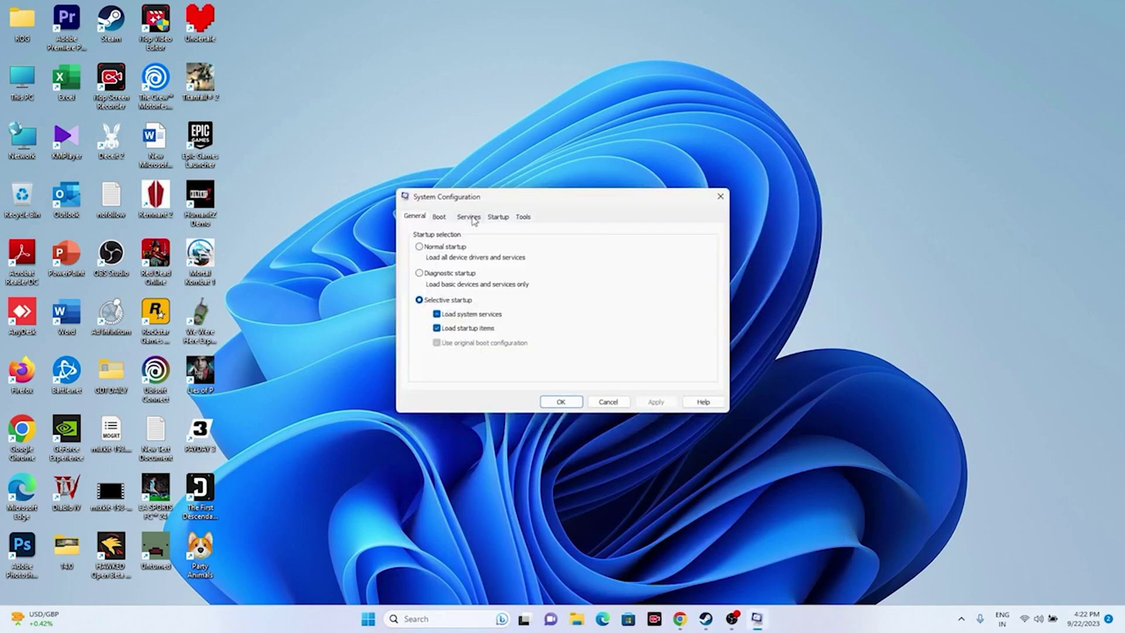
click(468, 217)
click(678, 374)
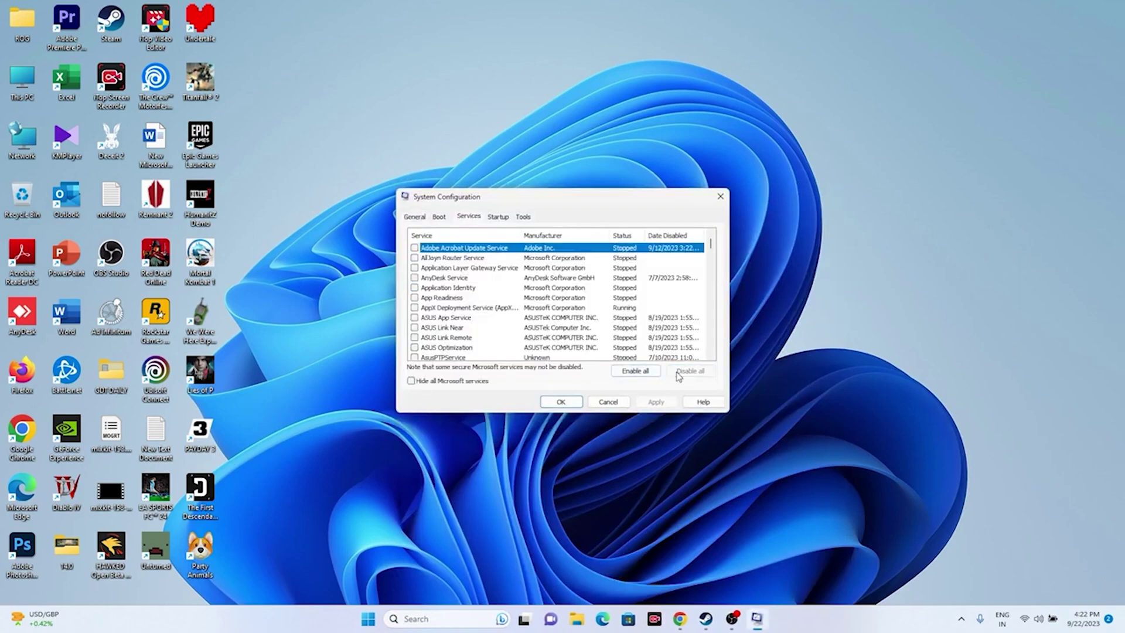
click(430, 384)
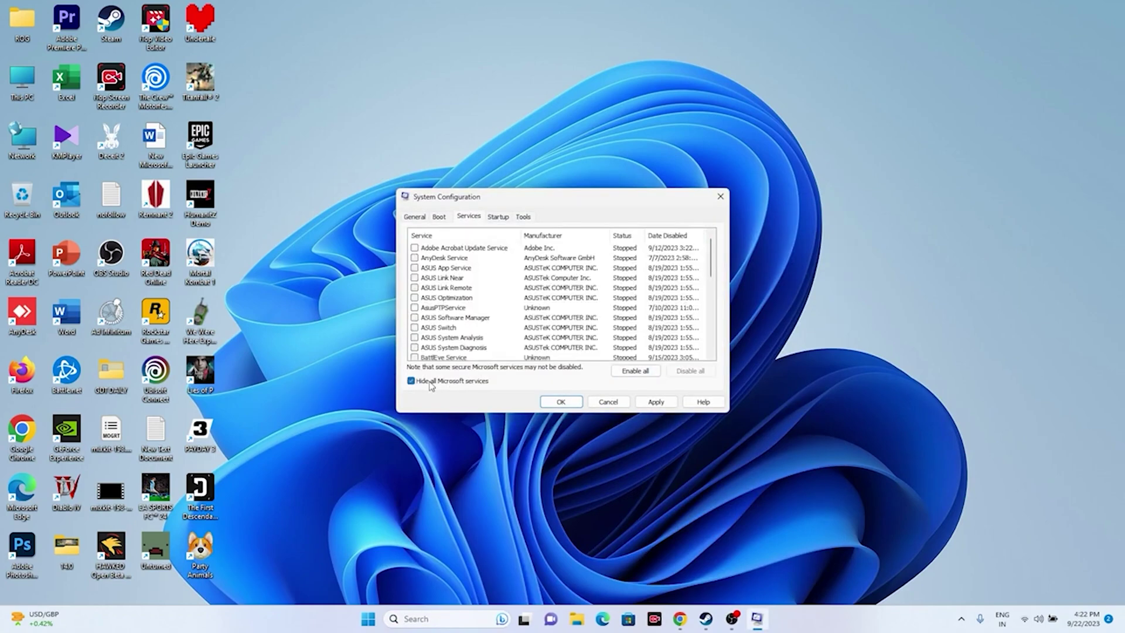
click(655, 402)
click(561, 402)
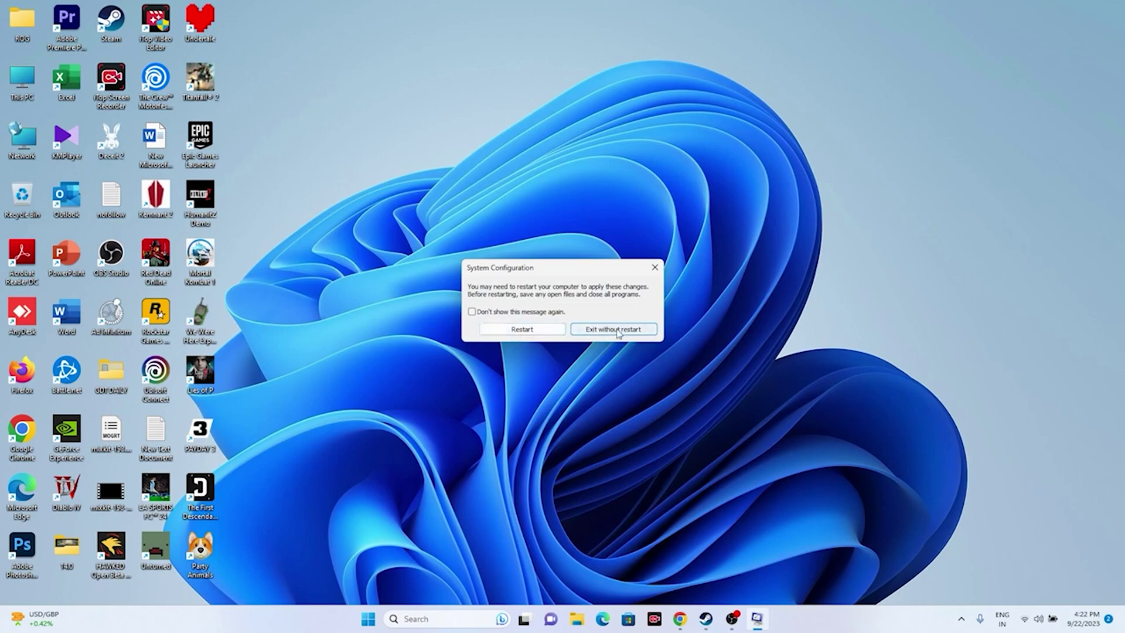
click(616, 332)
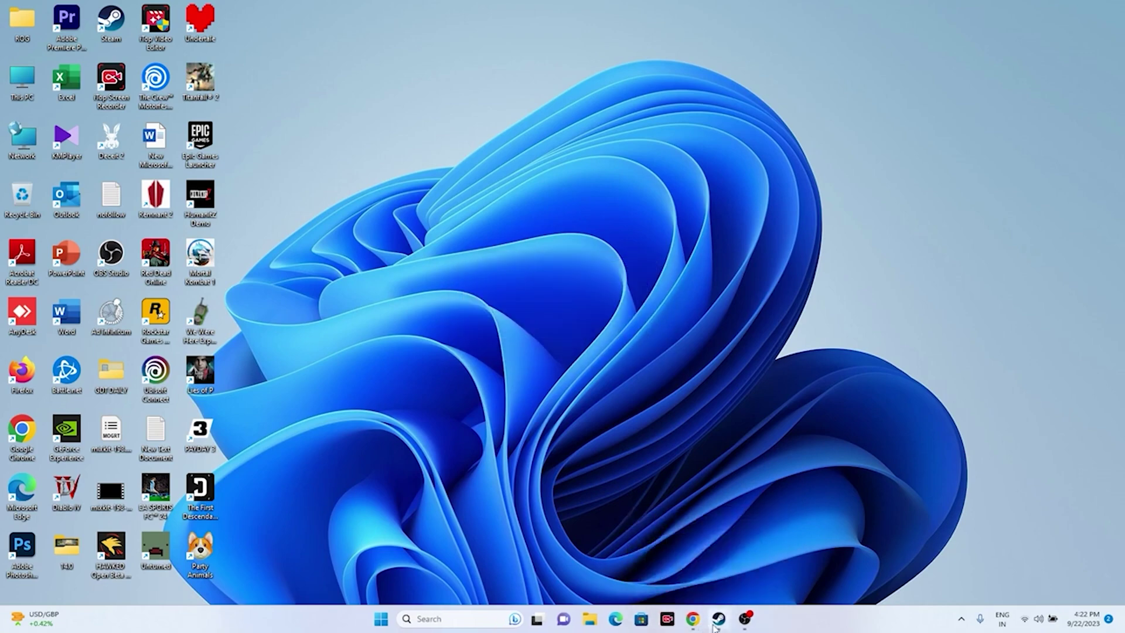
Switch to Steam, view the general properties of EA SPORTS FC 24, and close them.
click(719, 619)
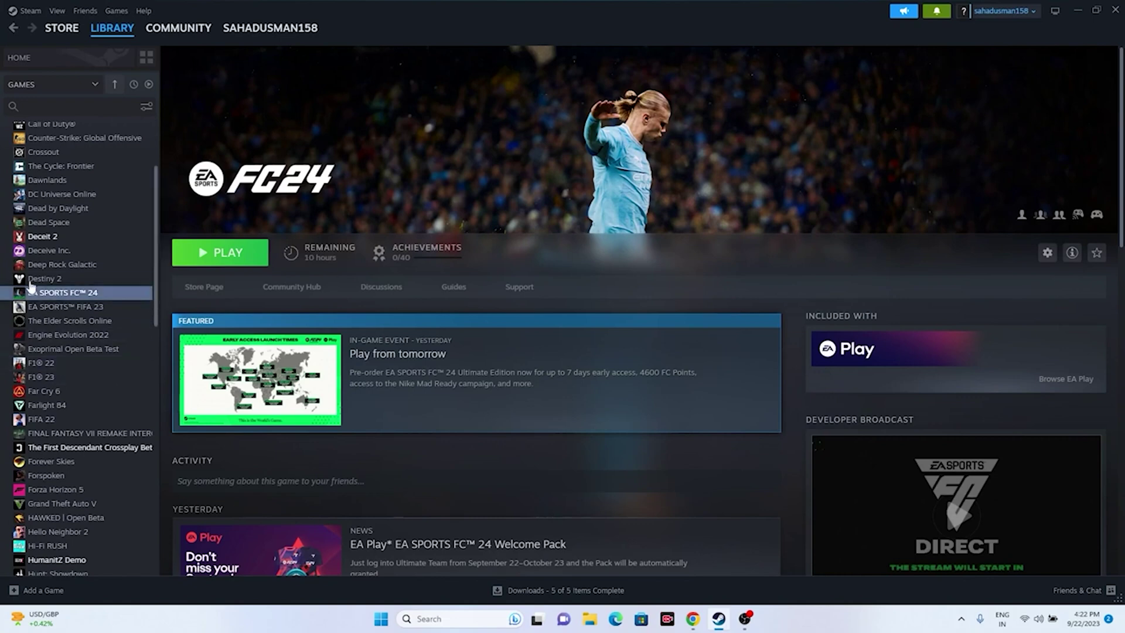
right_click(76, 298)
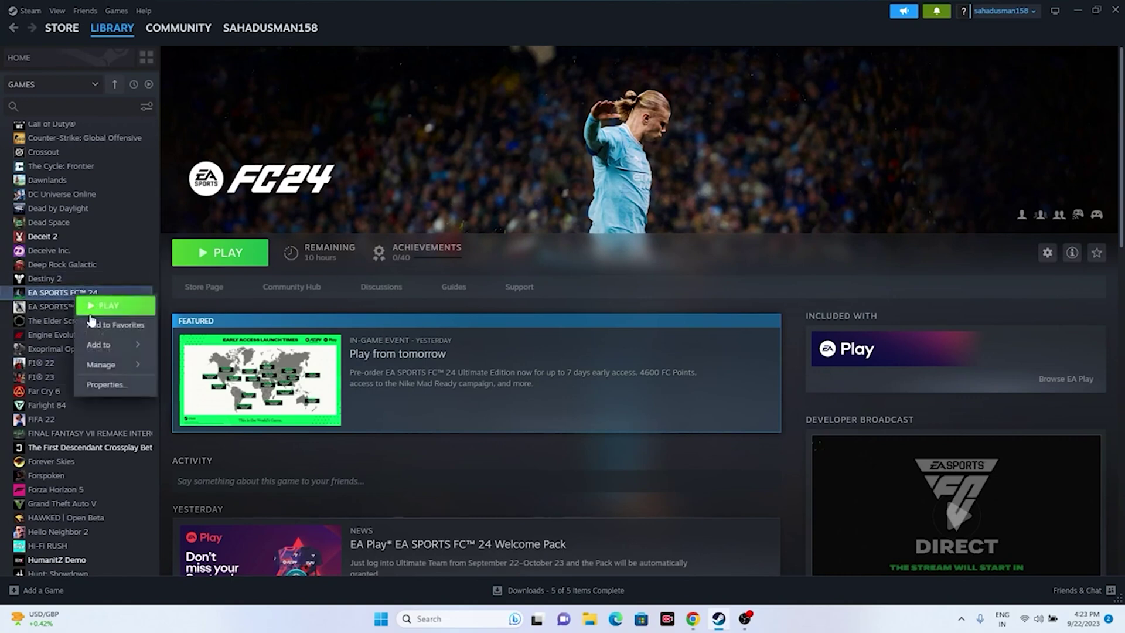
click(104, 387)
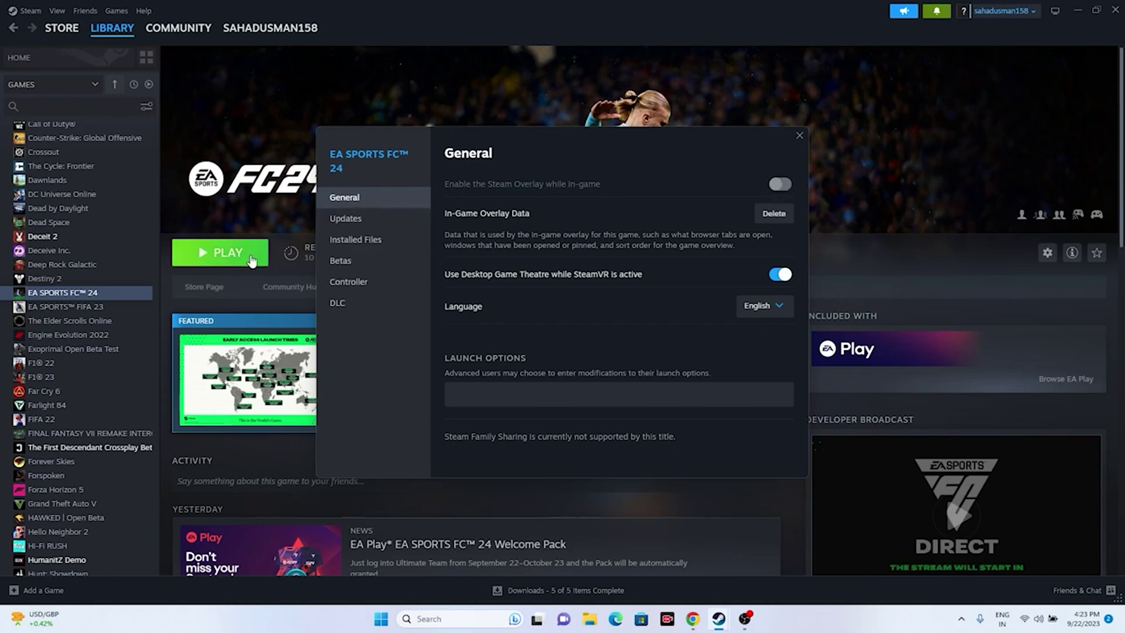
click(796, 138)
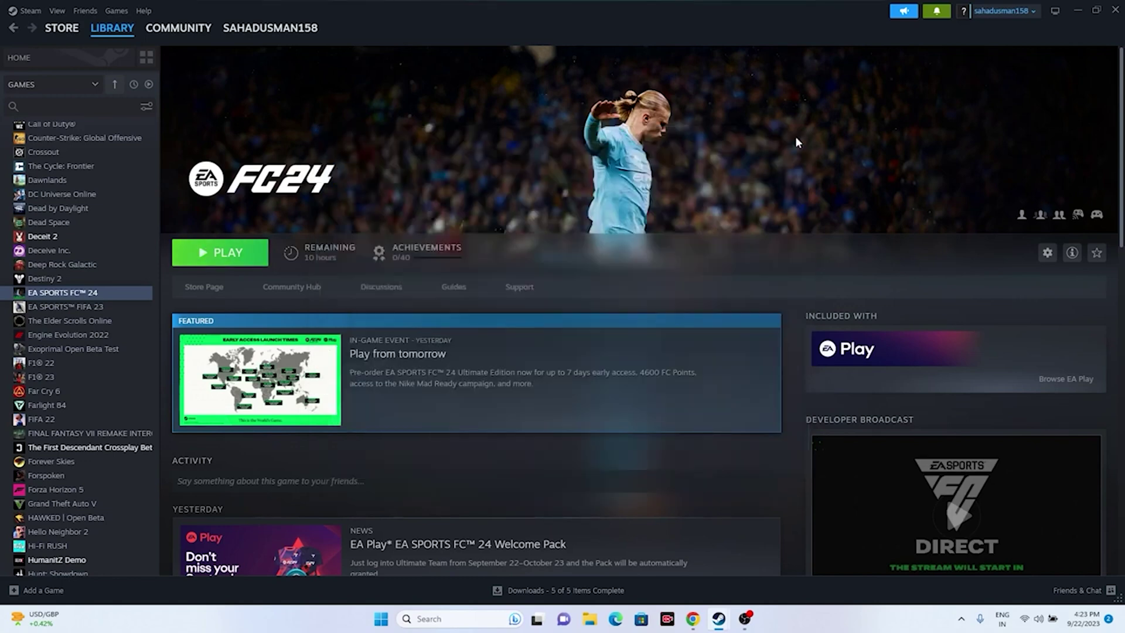
Set the launch options of EA SPORTS FC 24 to -dx12 and close its properties.
right_click(91, 301)
click(112, 384)
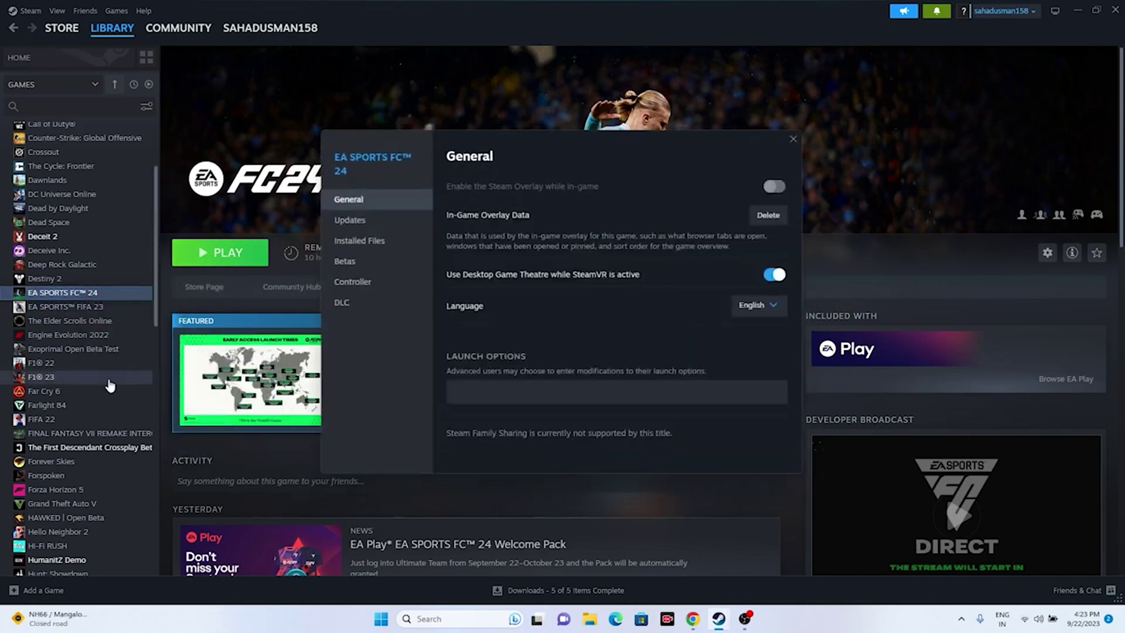
click(469, 393)
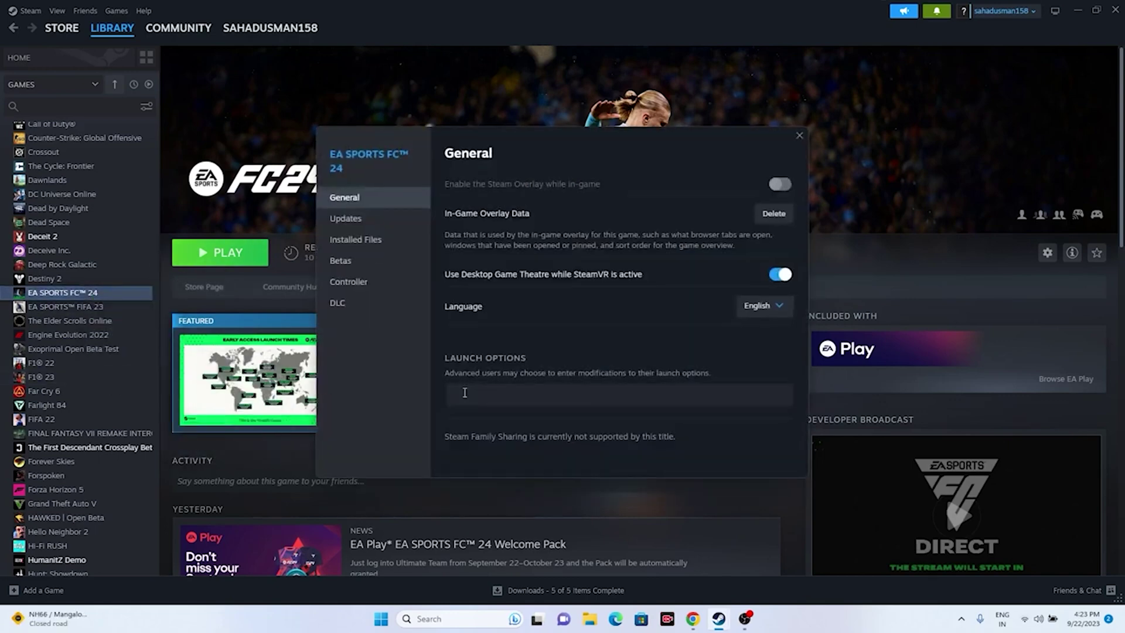
text(-dx11)
key(BackSpace)
text(2)
click(800, 134)
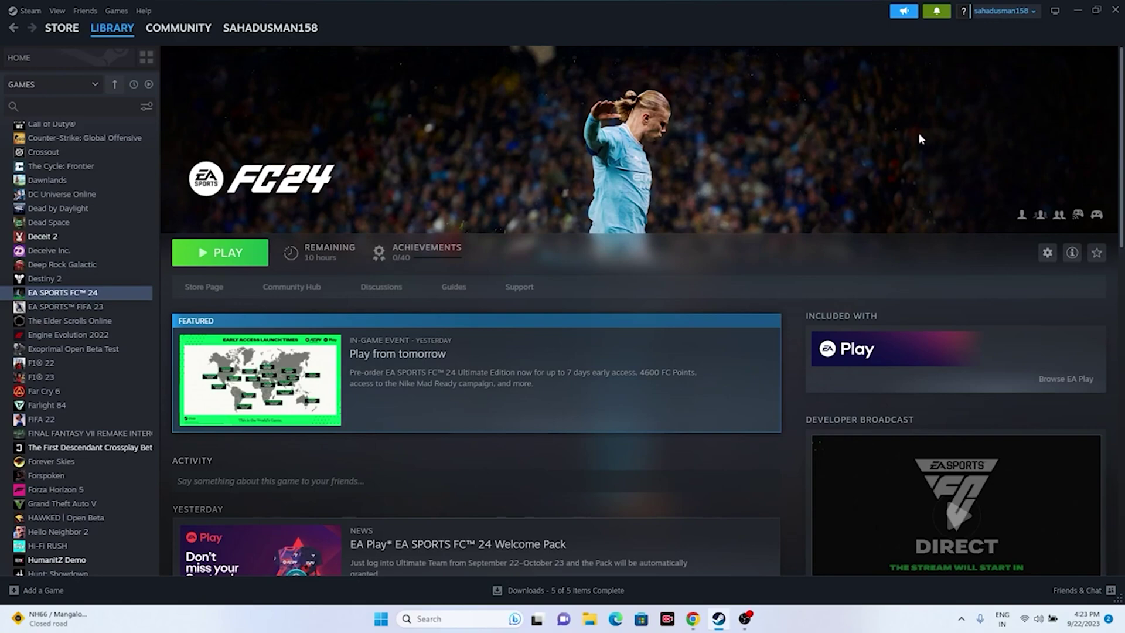
Minimize Steam, examine the running apps and background processes in a maximized Task Manager, and close it.
click(1076, 11)
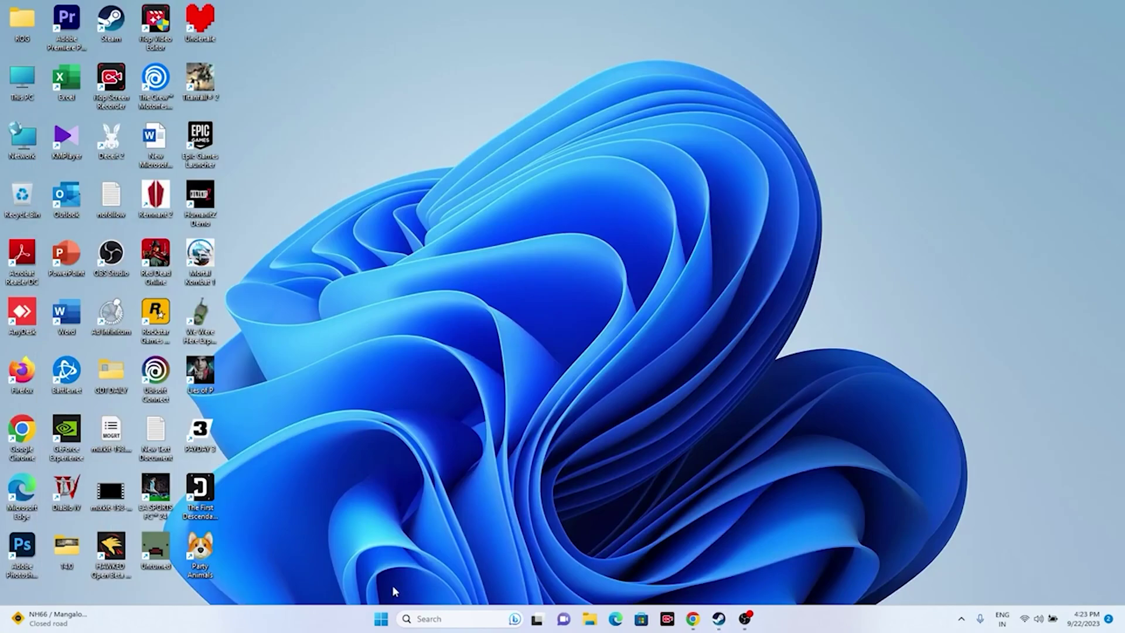
right_click(382, 620)
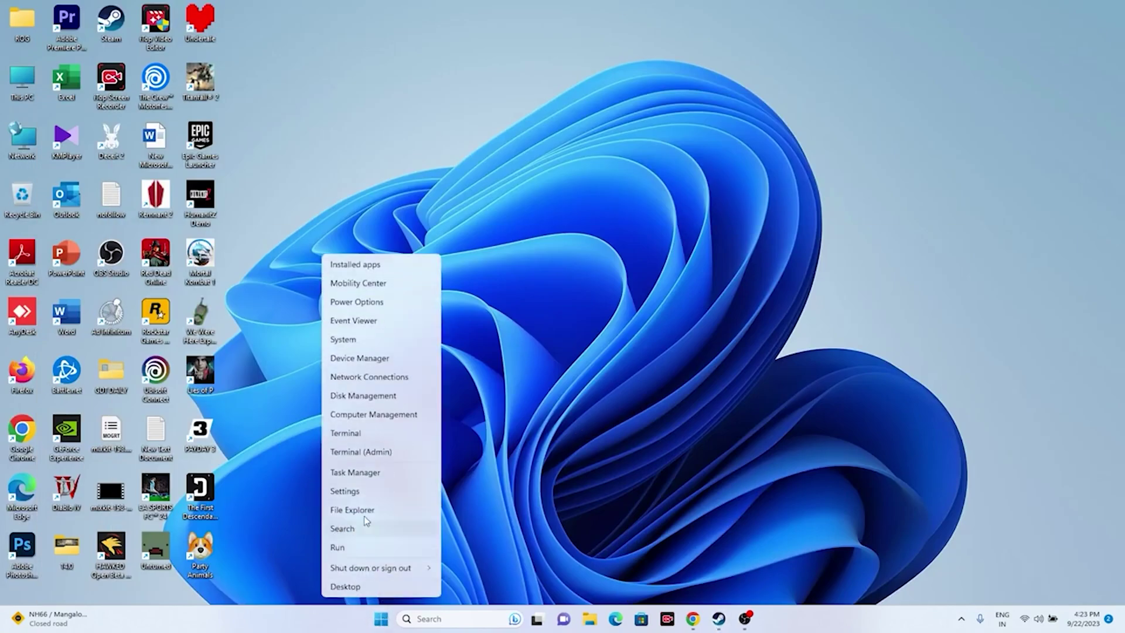
click(375, 473)
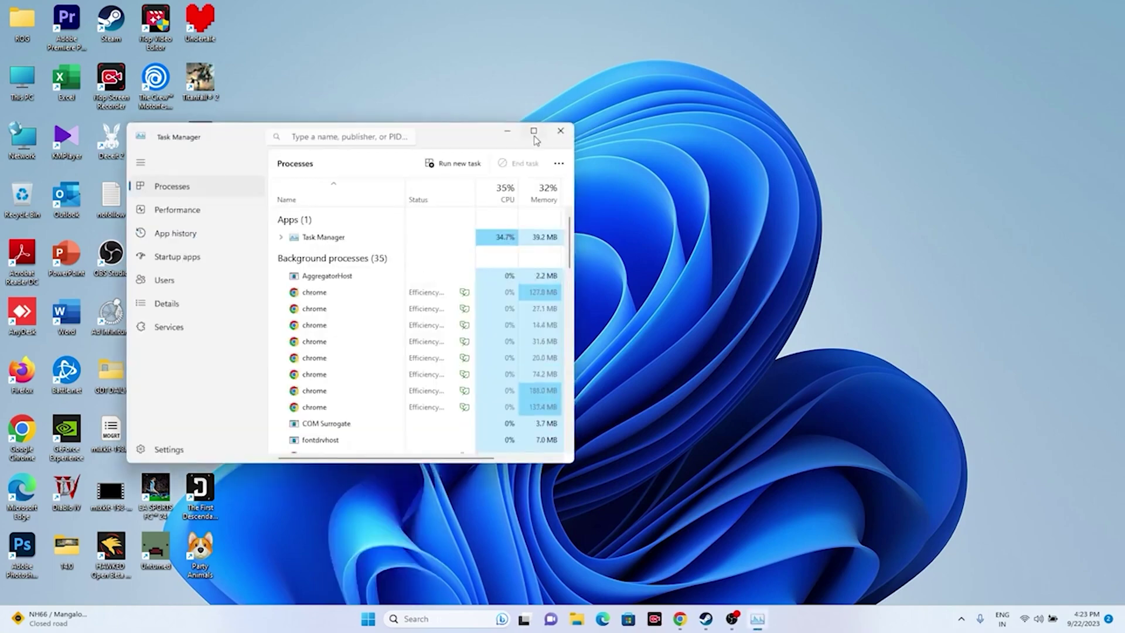
double_click(537, 136)
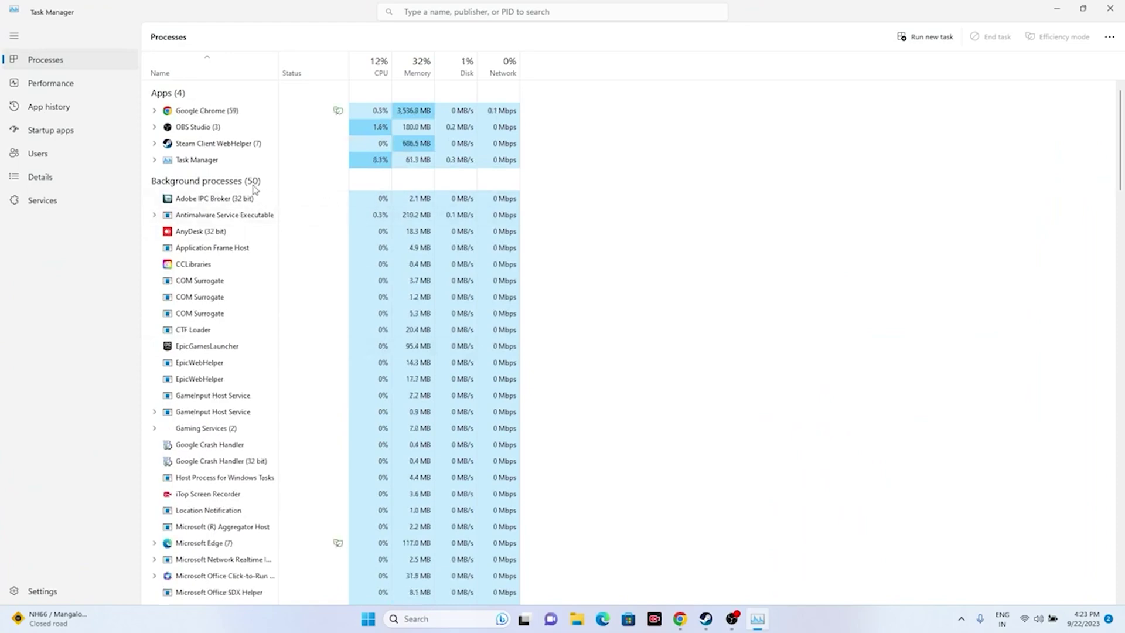
click(705, 618)
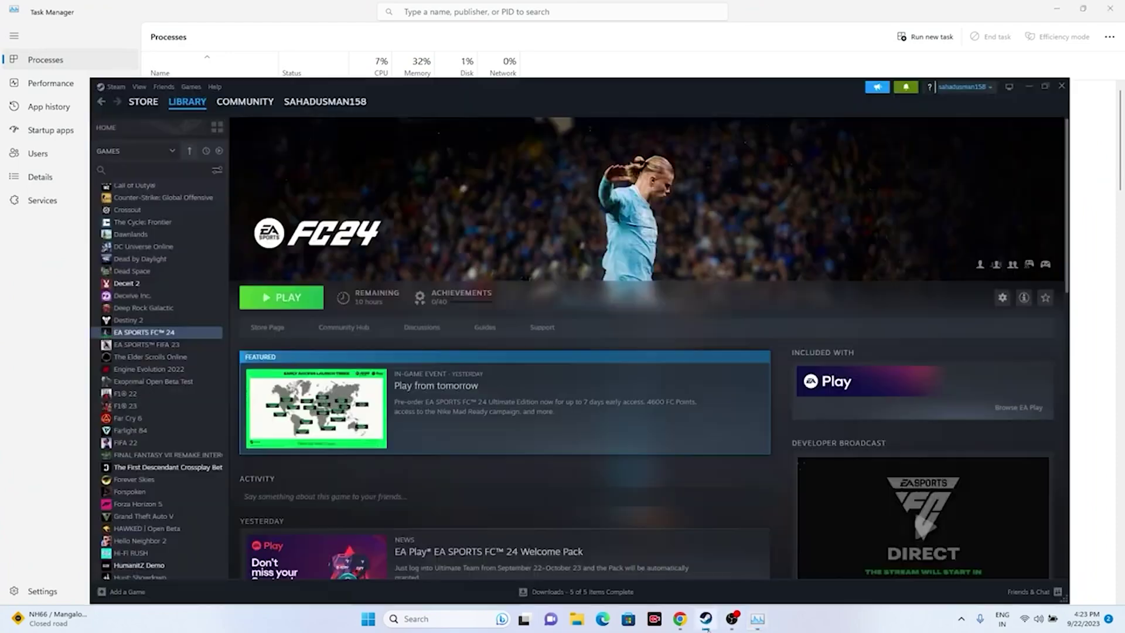
click(1077, 10)
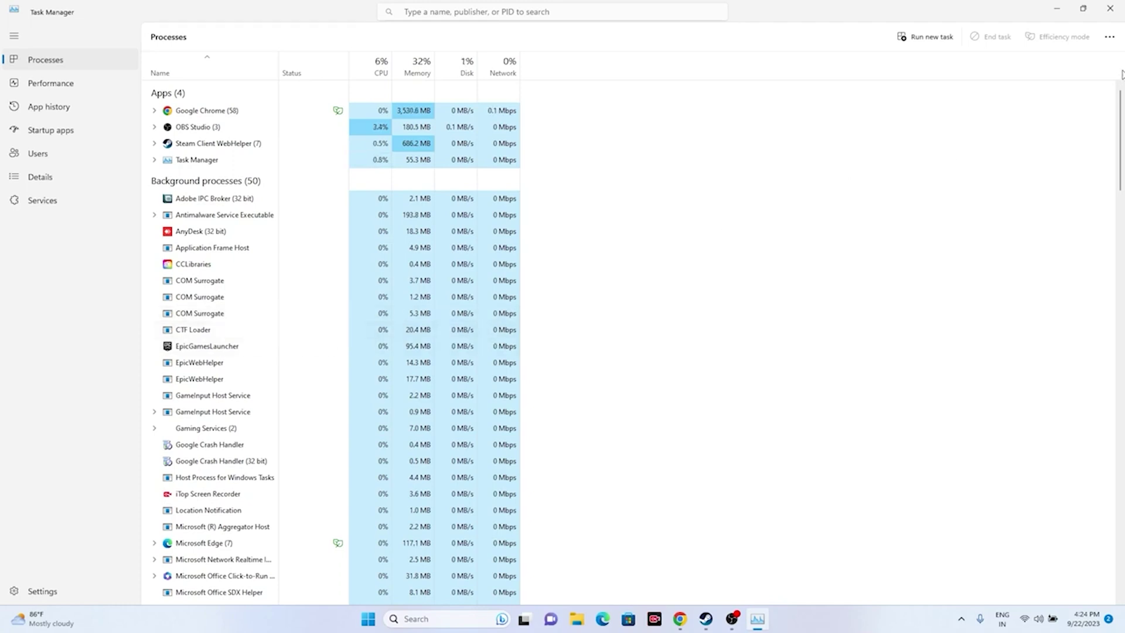
click(1109, 8)
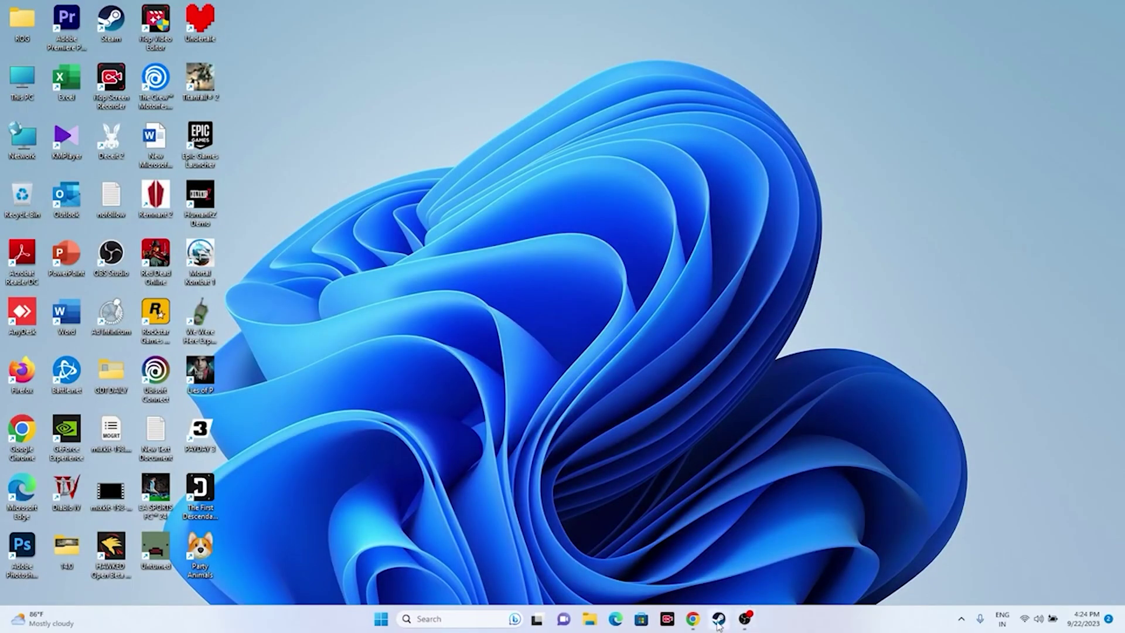
Bring up Steam, minimize it again, and open the Windows graphics settings to look over the custom app list.
click(717, 619)
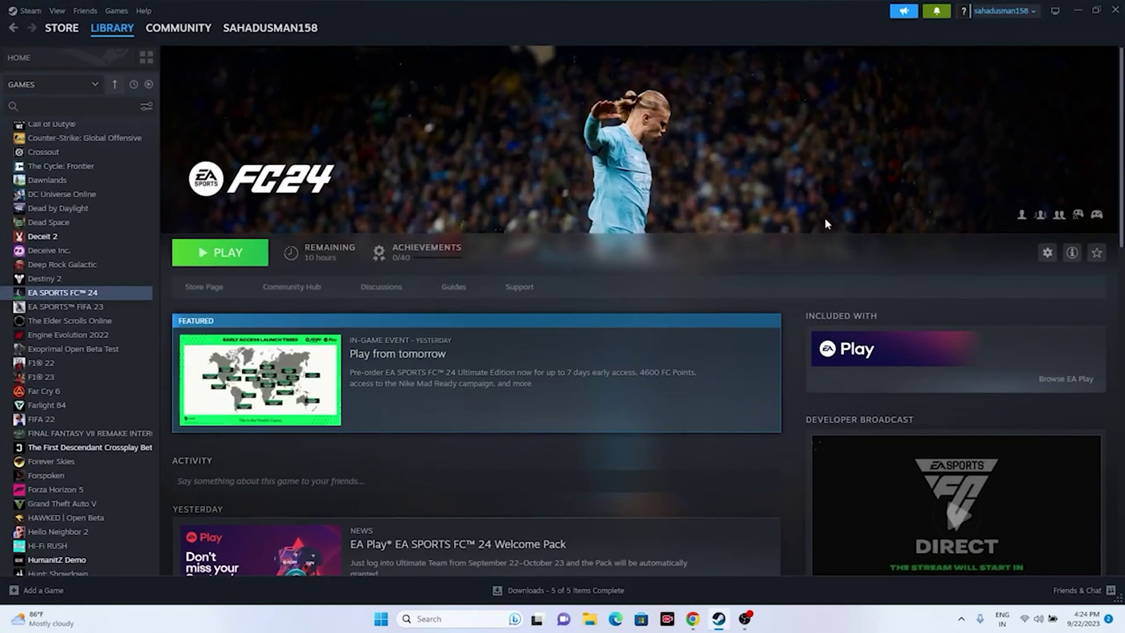
click(1076, 10)
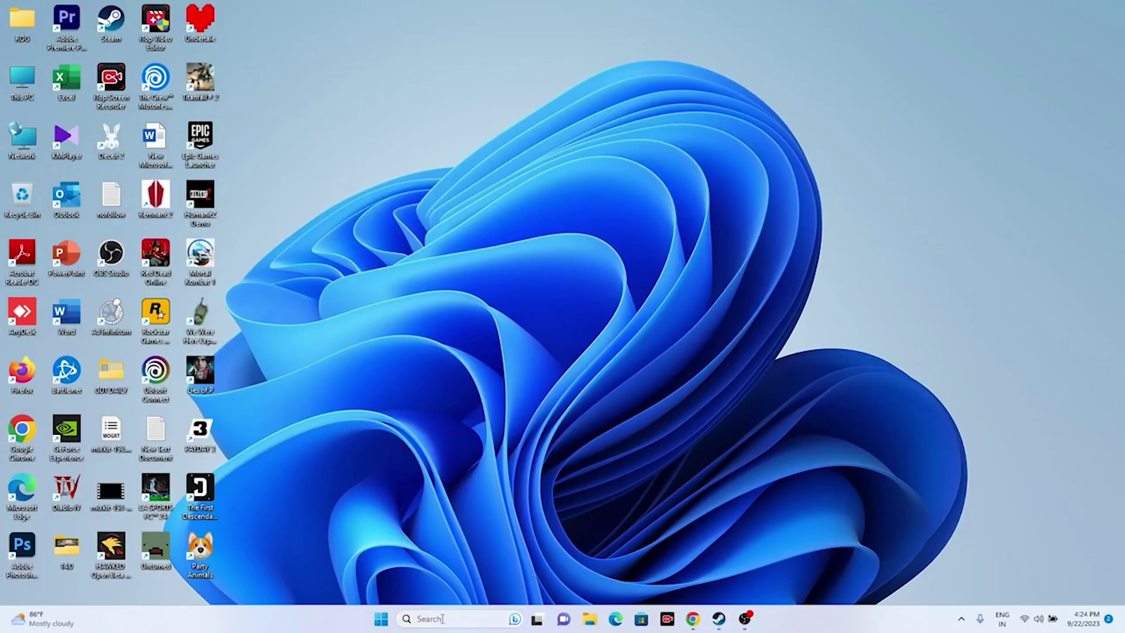
click(443, 618)
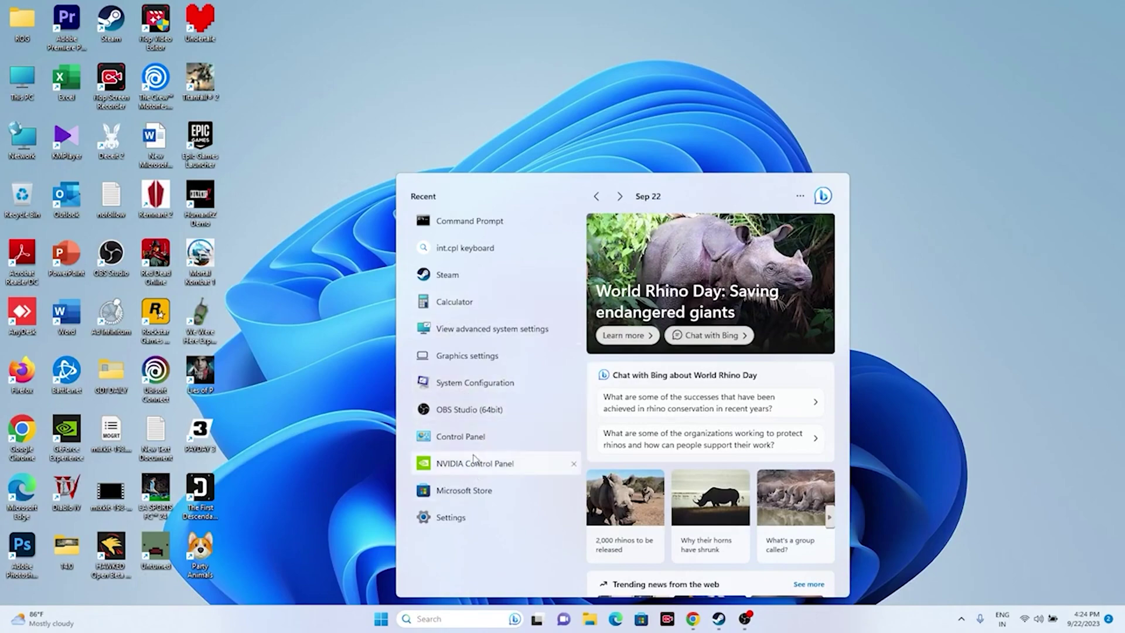
click(474, 357)
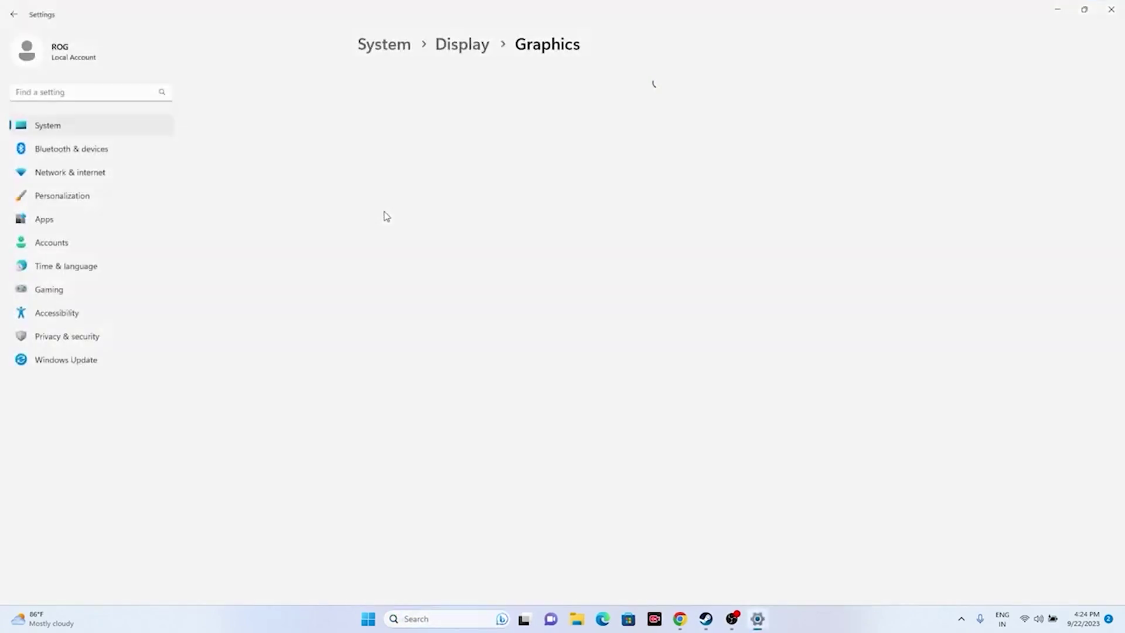
scroll(834, 212, down, 4)
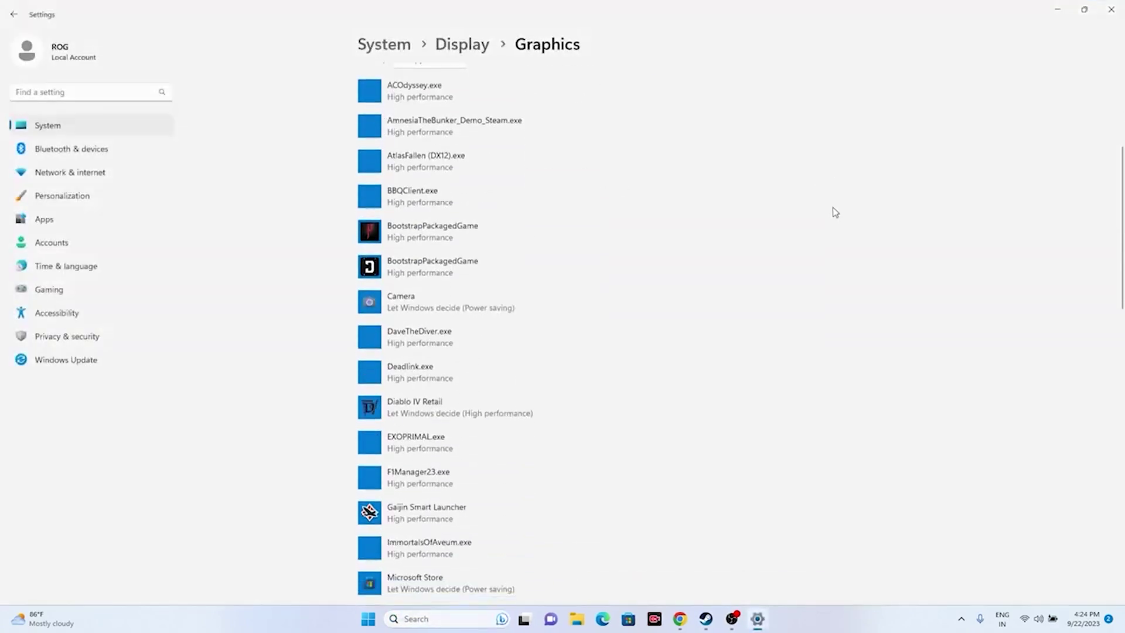
scroll(835, 212, up, 4)
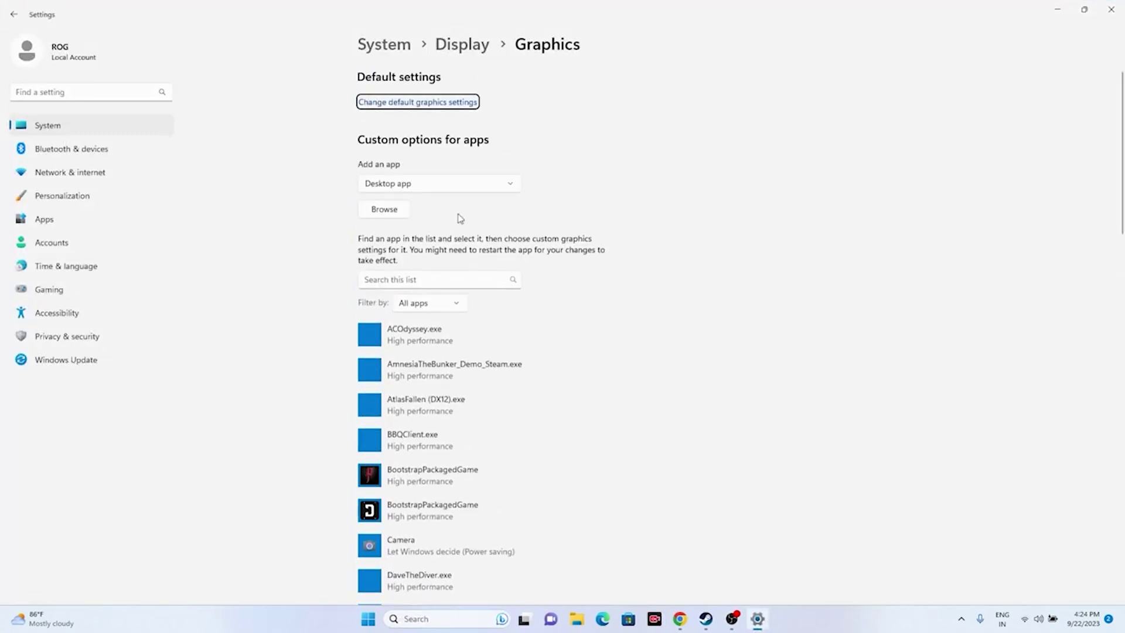
Browse for a desktop app to add, going to C:\Program Files (x86)\Steam\steamapps\common.
click(392, 212)
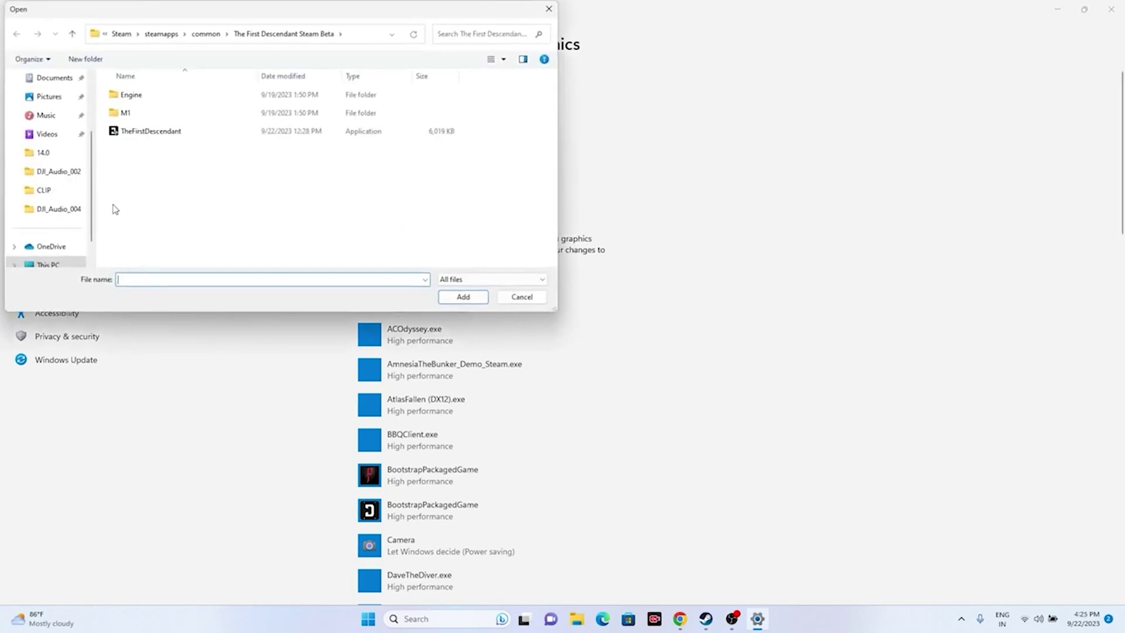
click(56, 264)
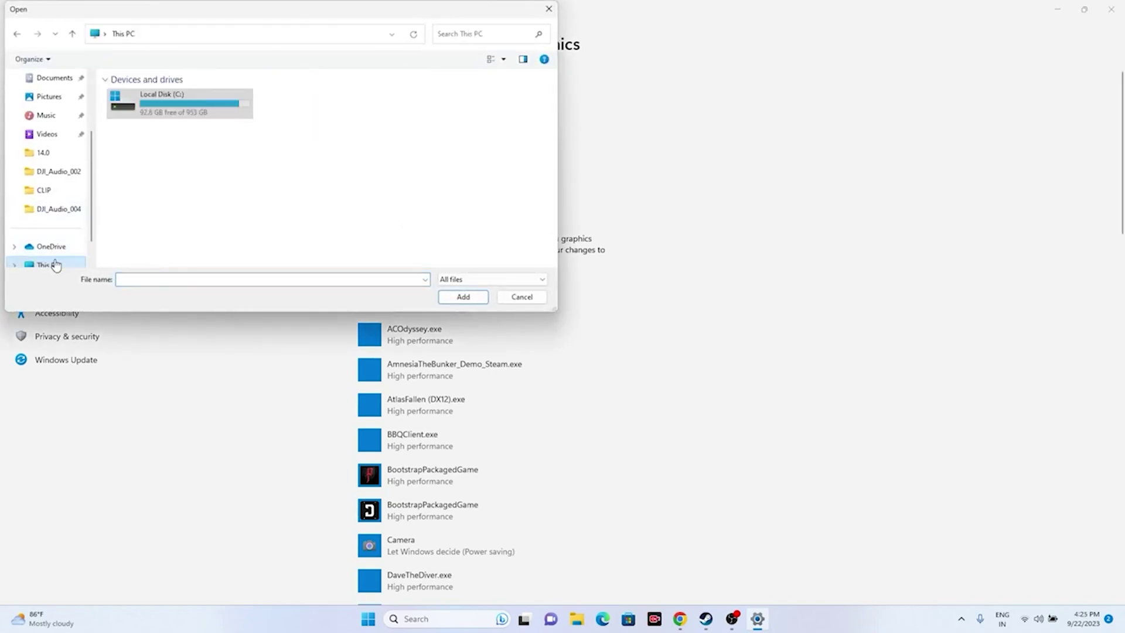
double_click(192, 112)
double_click(174, 185)
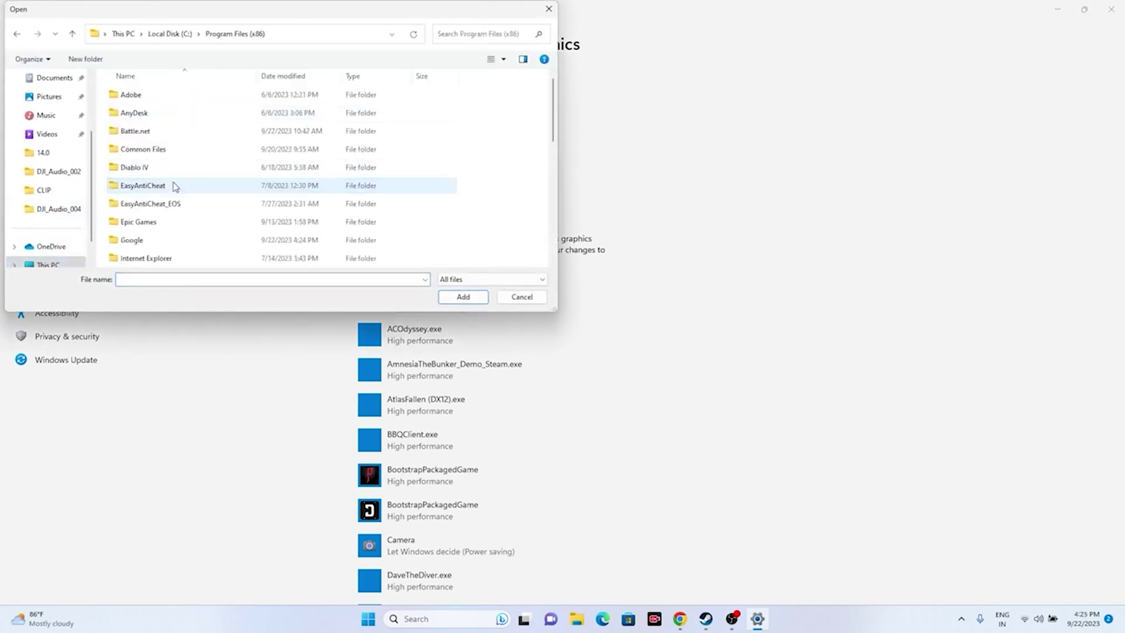
scroll(173, 141, down, 6)
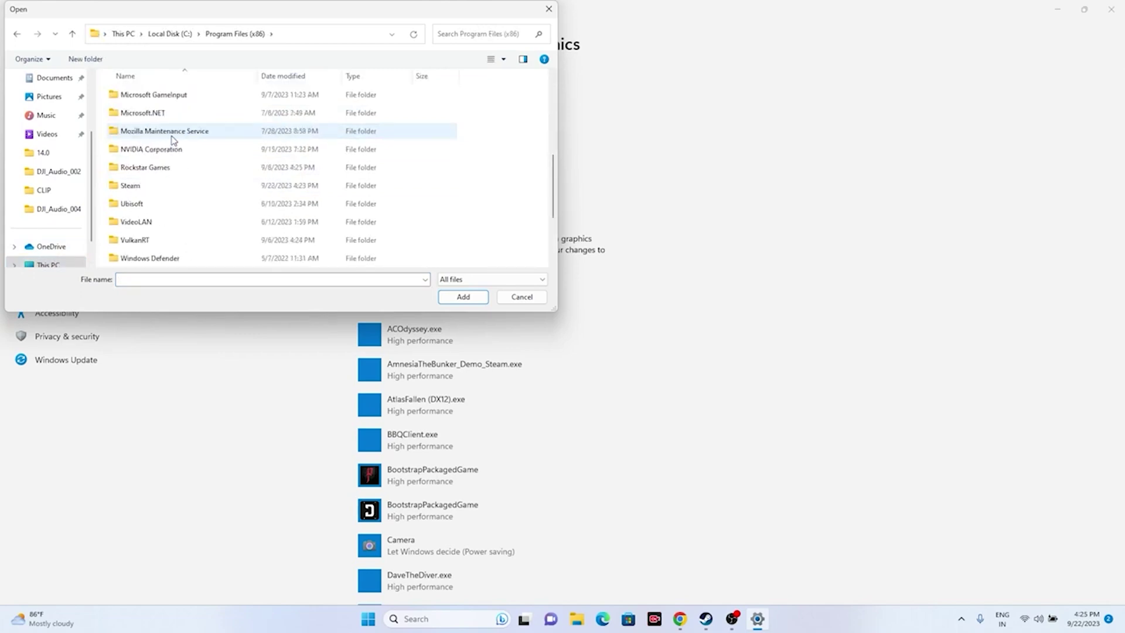
double_click(146, 133)
scroll(176, 149, down, 3)
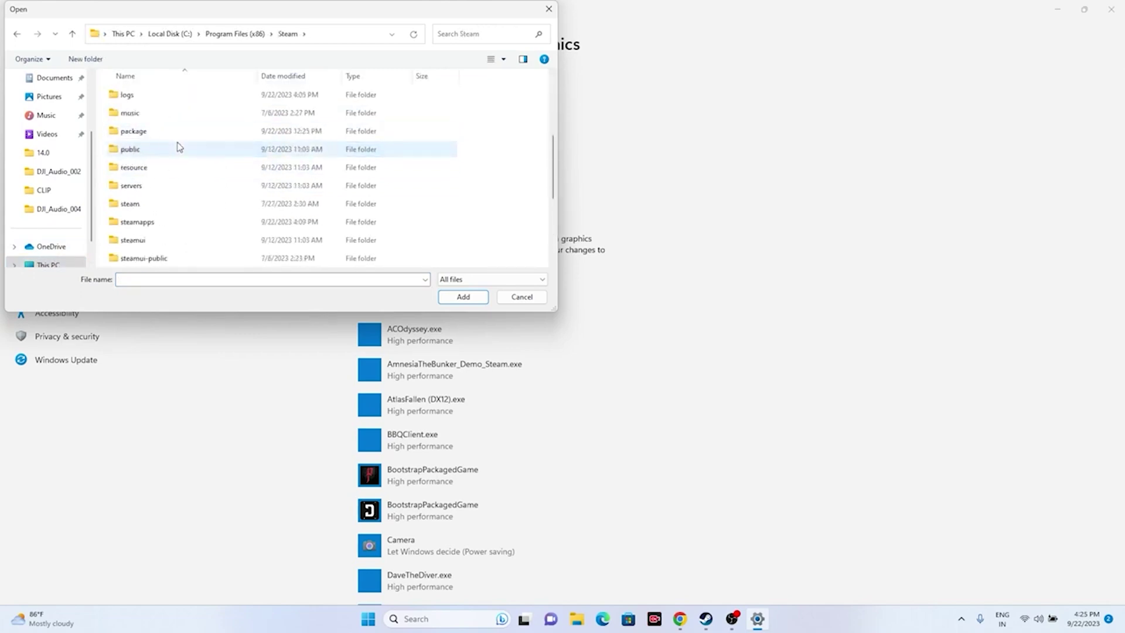
double_click(164, 222)
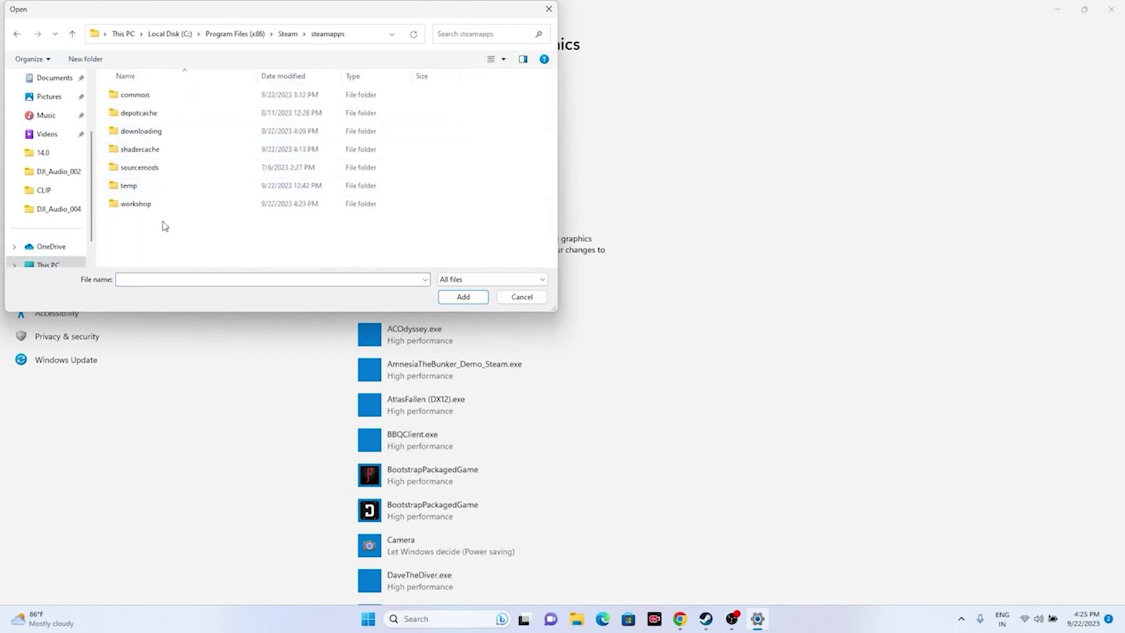
double_click(153, 97)
Add the FC24 application from the EA Sports FC 24 folder to the custom graphics app list.
scroll(179, 149, down, 3)
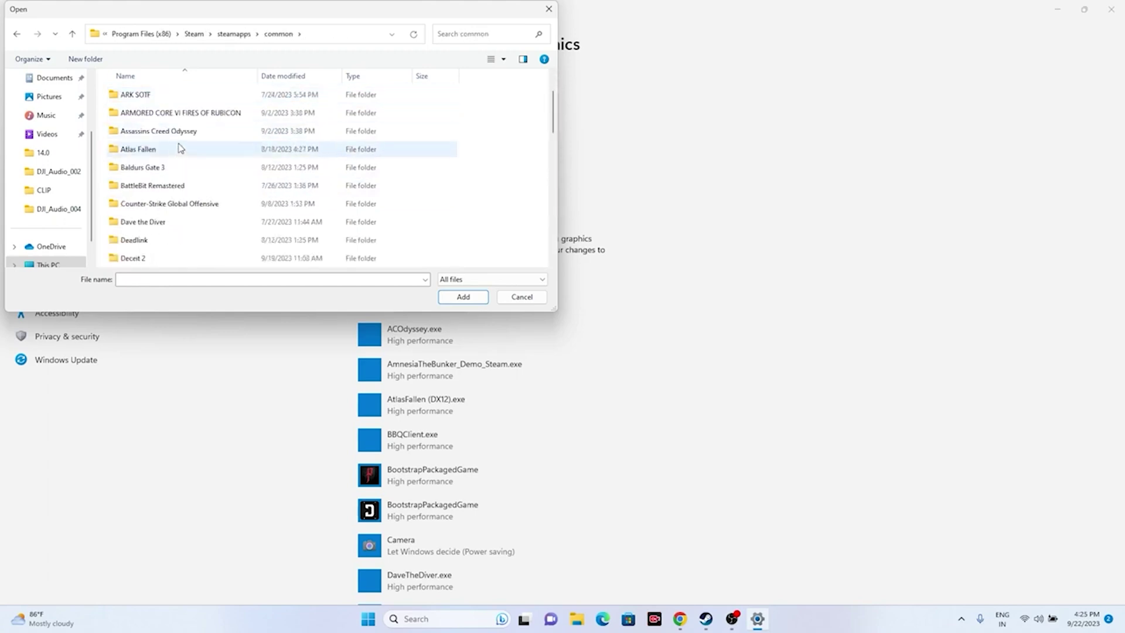
scroll(181, 148, down, 1)
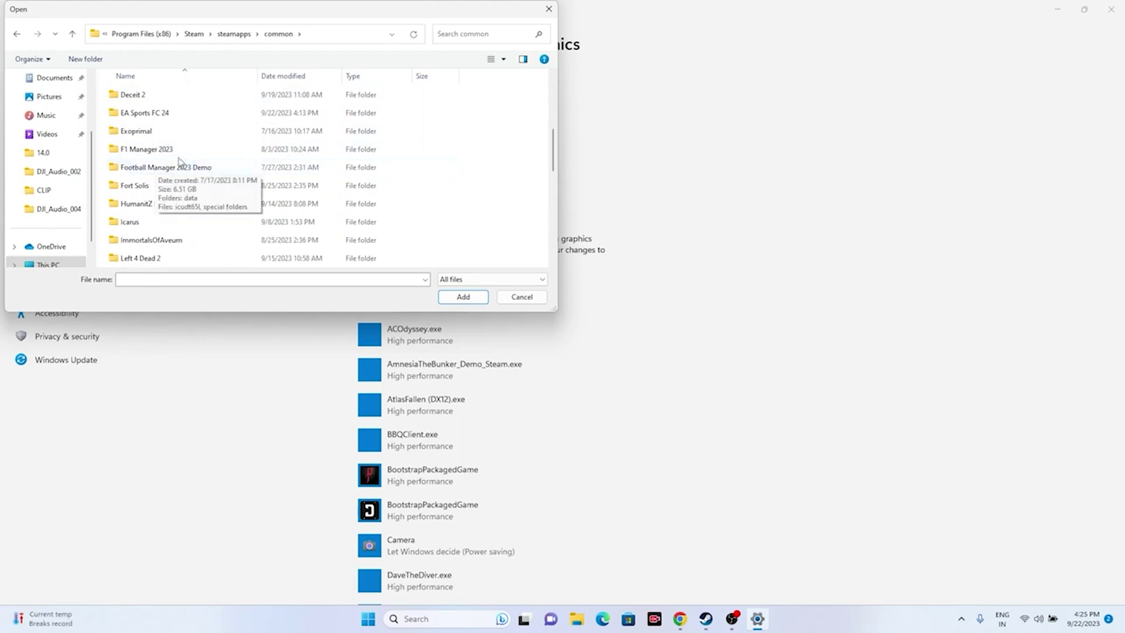
scroll(191, 150, down, 1)
scroll(194, 148, up, 1)
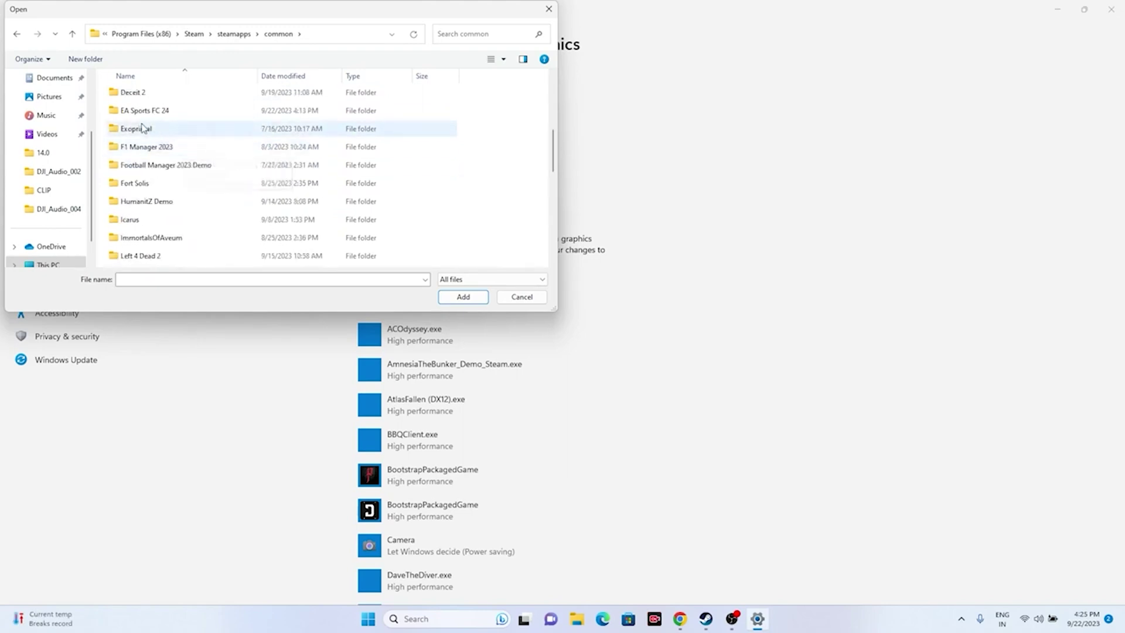
double_click(163, 113)
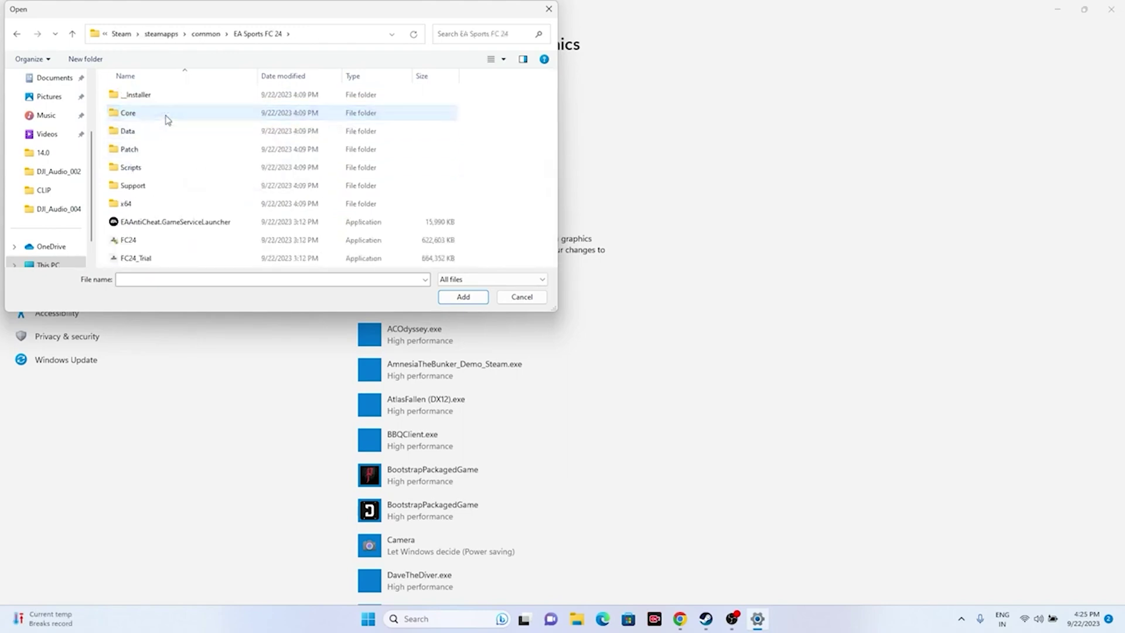
click(139, 246)
click(456, 296)
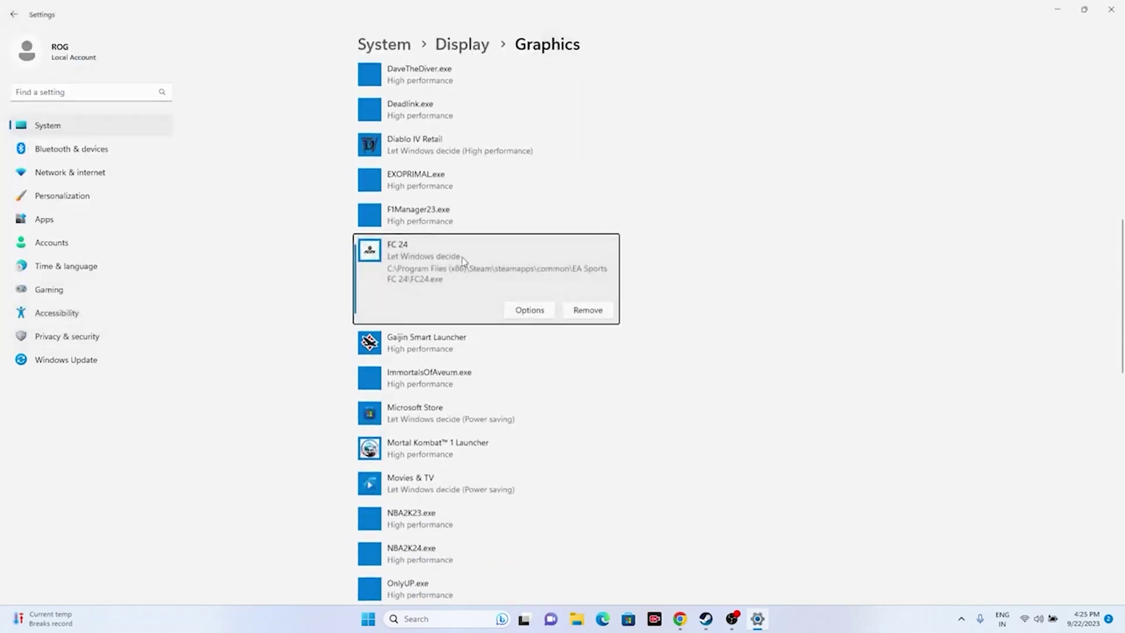
Set the graphics preference of FC 24 to High performance, save it, and close Settings.
click(519, 311)
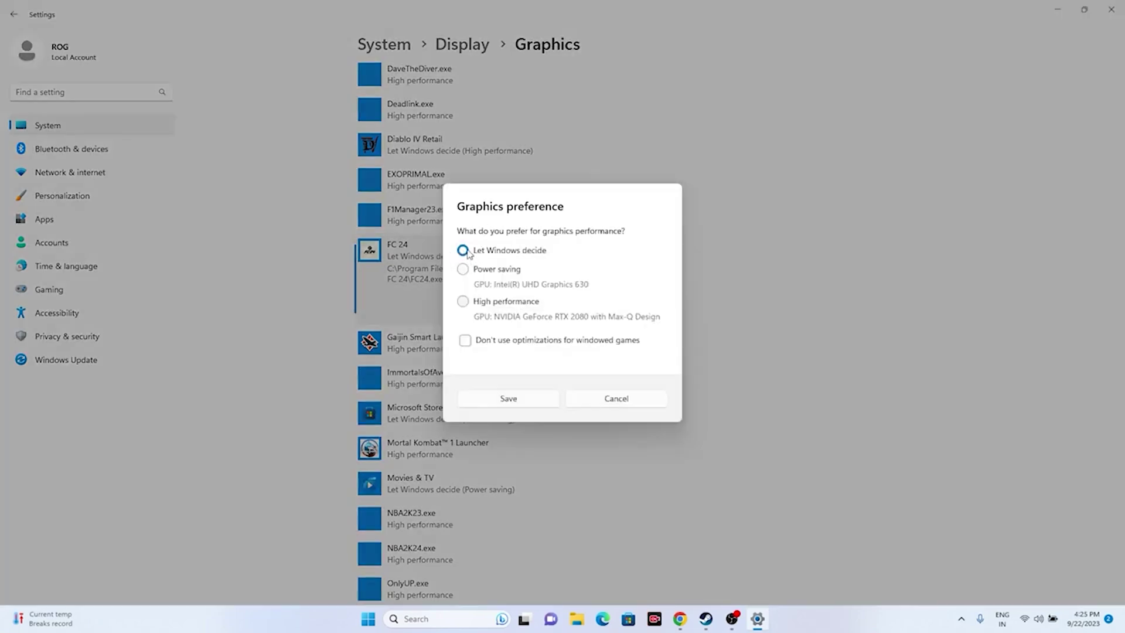
click(466, 302)
click(520, 397)
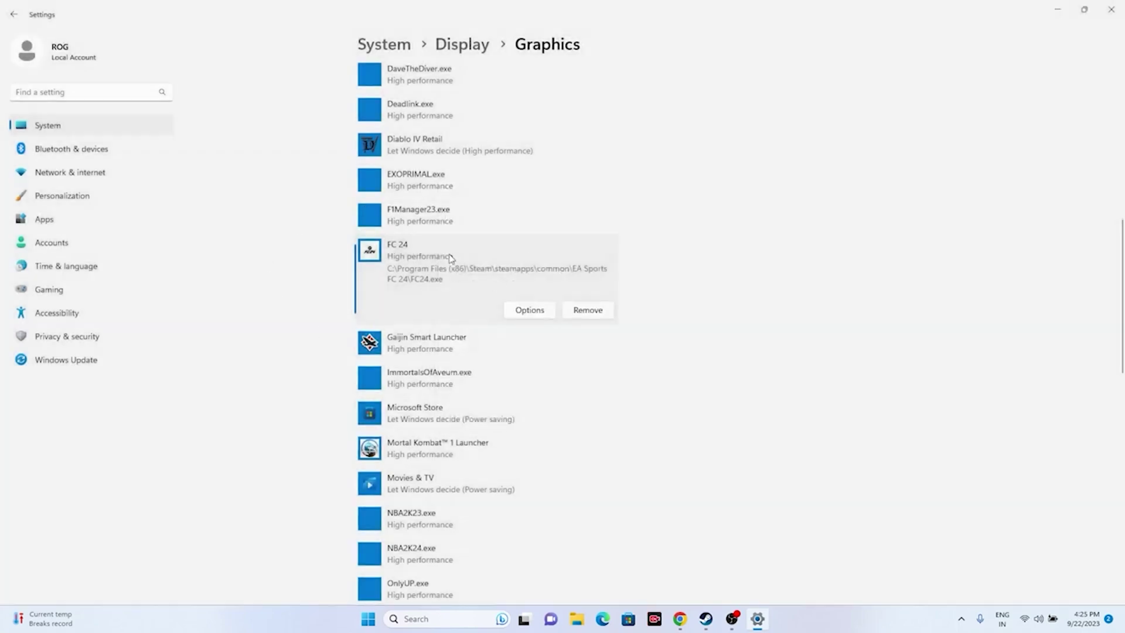
click(1111, 9)
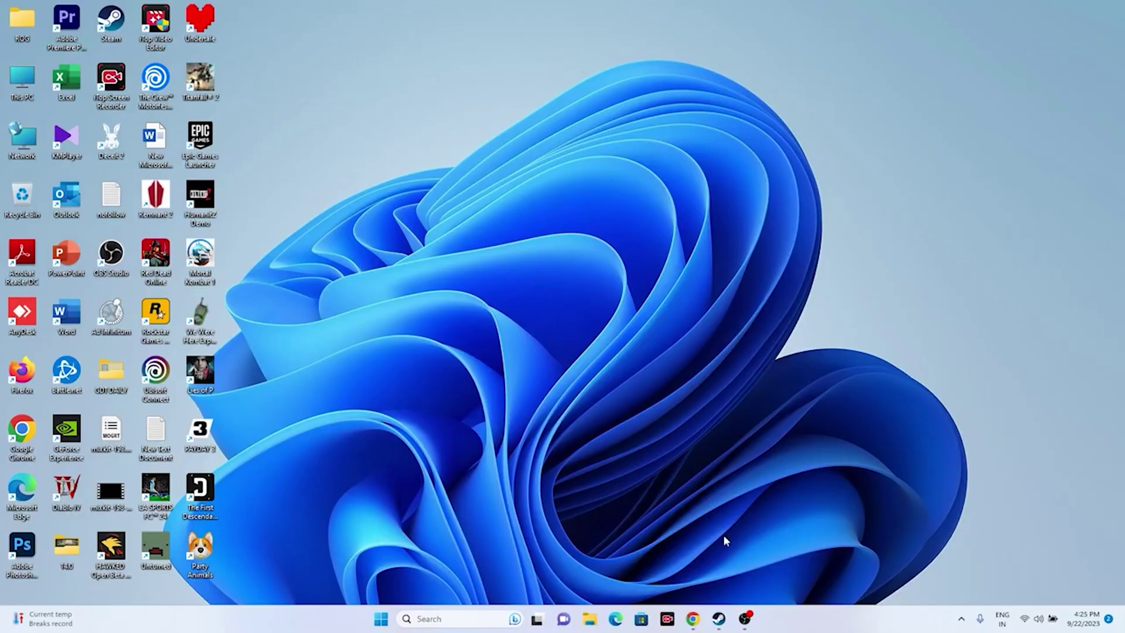
Bring up Steam, minimize it, and open the virtual memory settings through the advanced system settings' performance options.
click(718, 618)
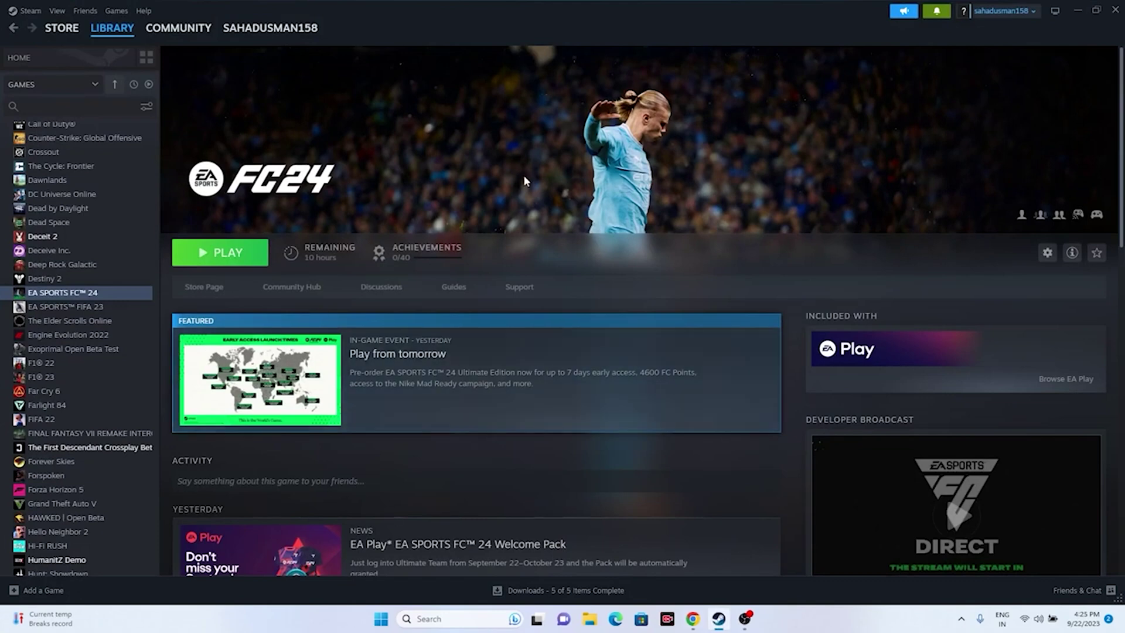
click(1077, 11)
click(435, 619)
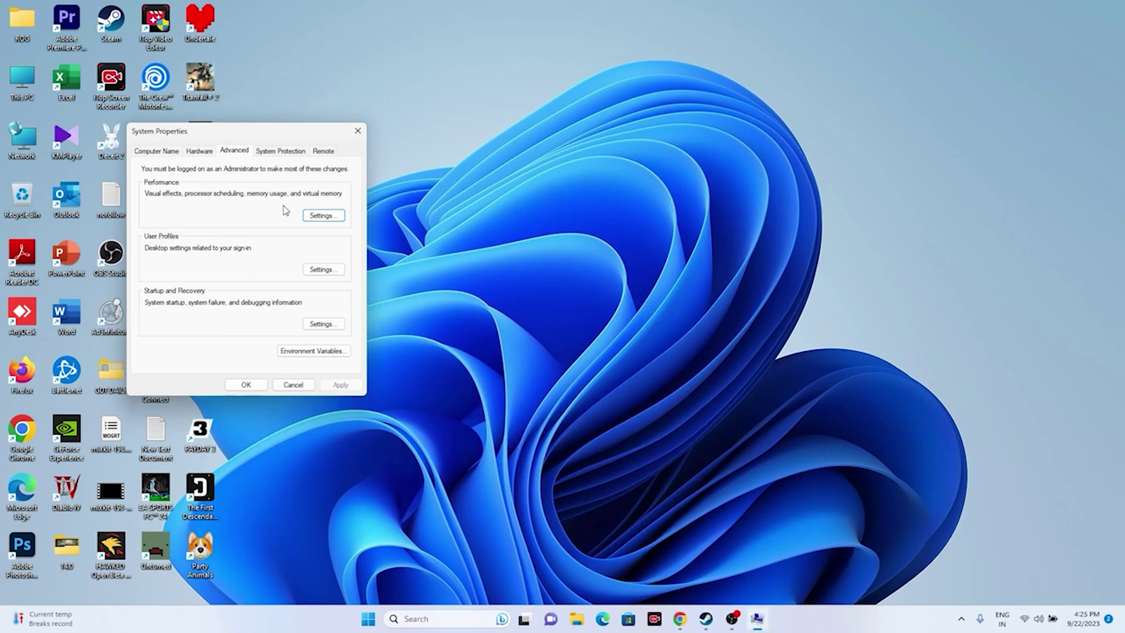
click(326, 215)
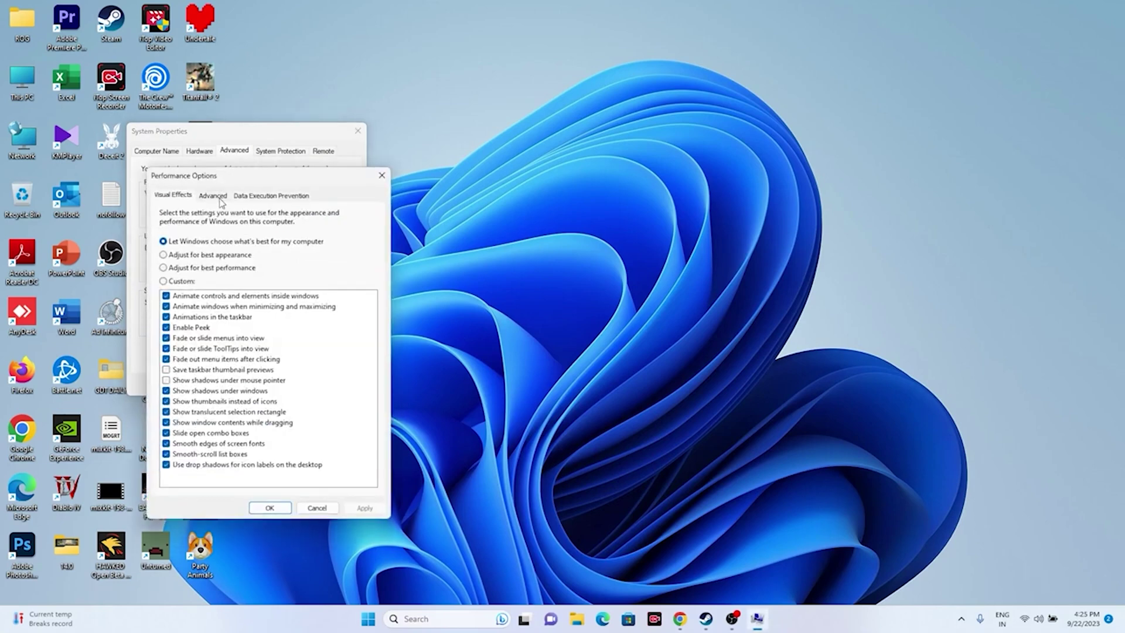
click(214, 195)
click(344, 345)
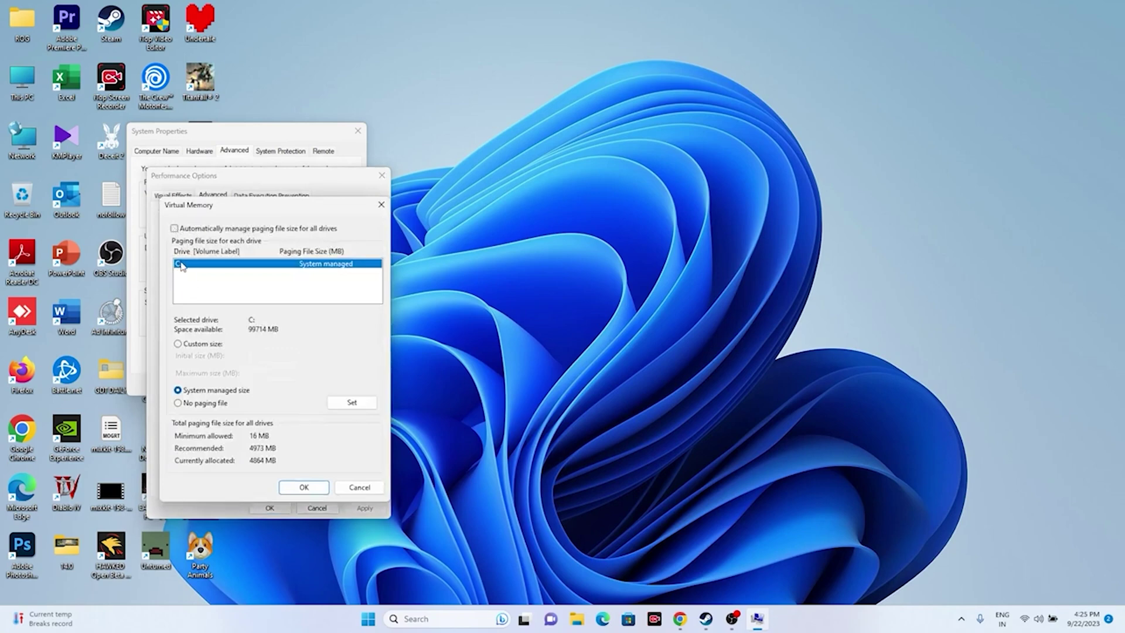
Choose a custom paging file size for drive C:.
click(178, 344)
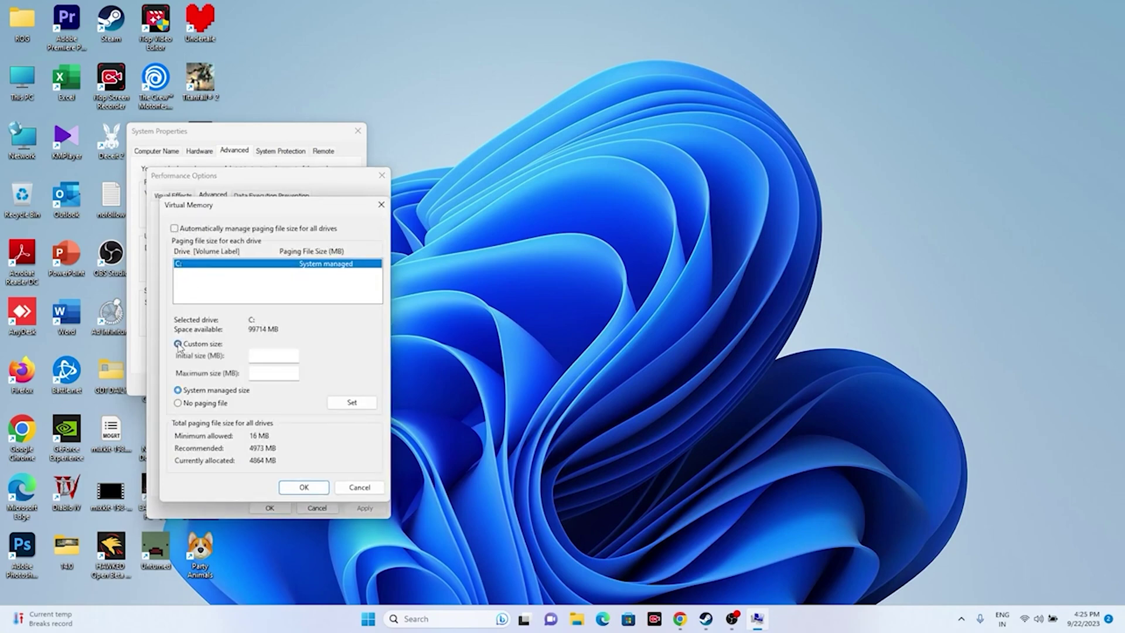
click(254, 354)
click(268, 375)
Open Calculator and multiply 32 by 1024.
click(417, 618)
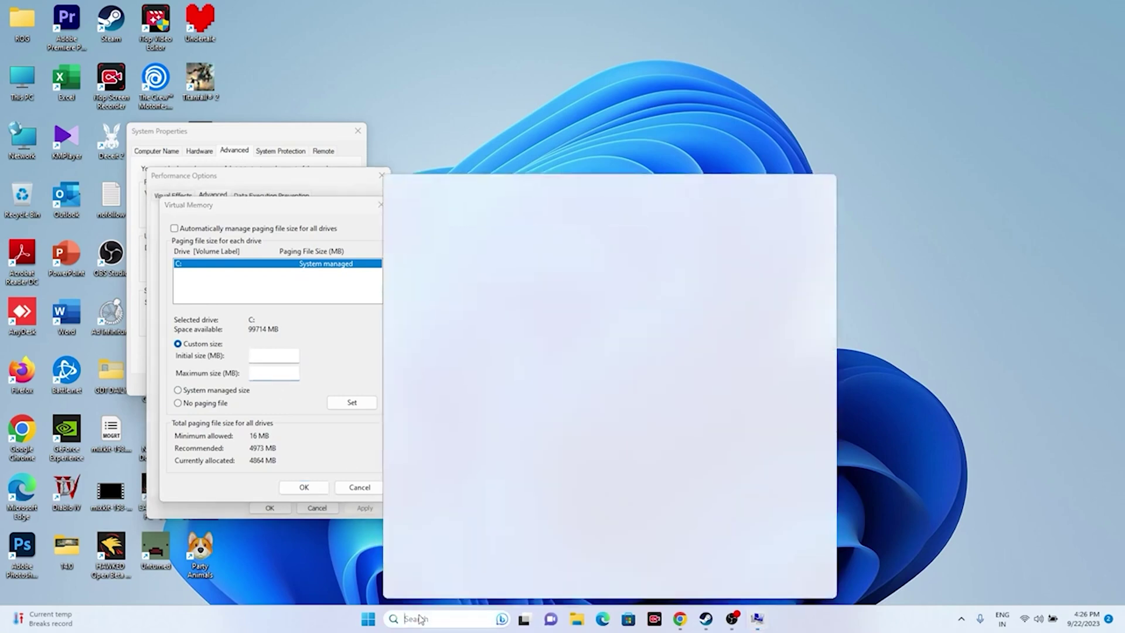
click(448, 302)
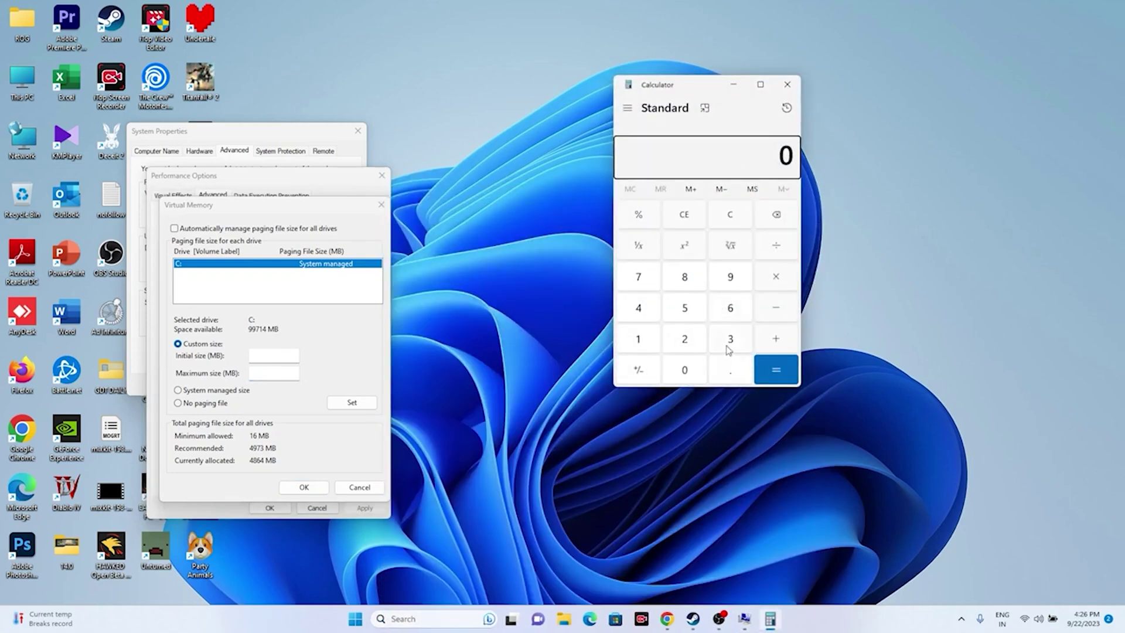
click(728, 346)
click(693, 348)
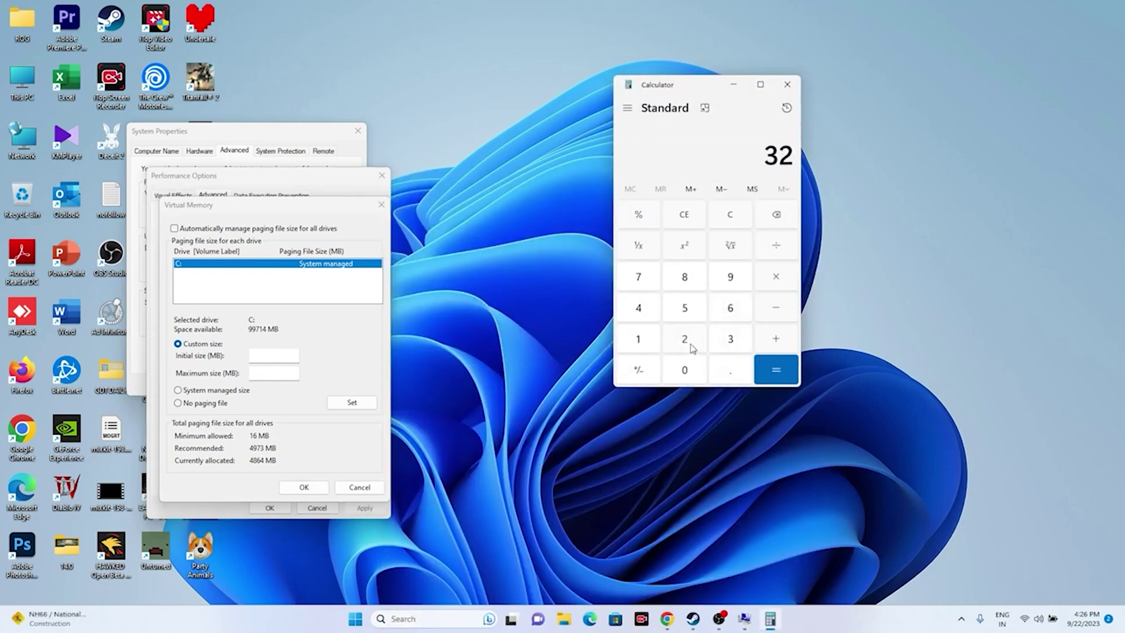
click(769, 284)
click(656, 346)
click(677, 368)
click(681, 347)
click(648, 318)
click(768, 368)
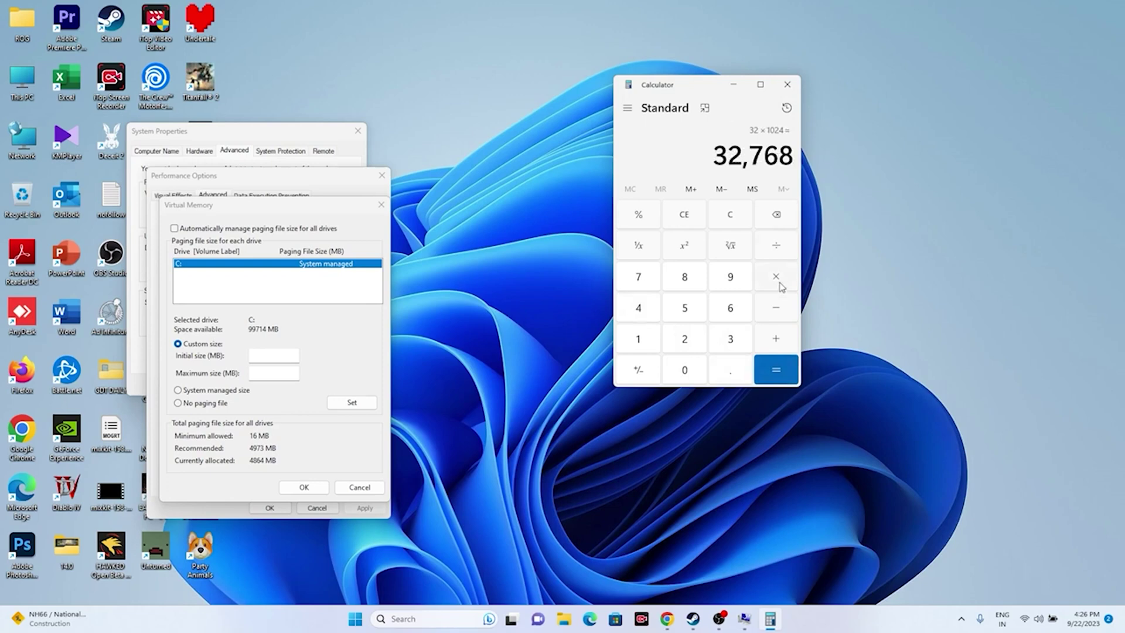
Multiply the calculated result by 1.5.
click(781, 283)
click(648, 342)
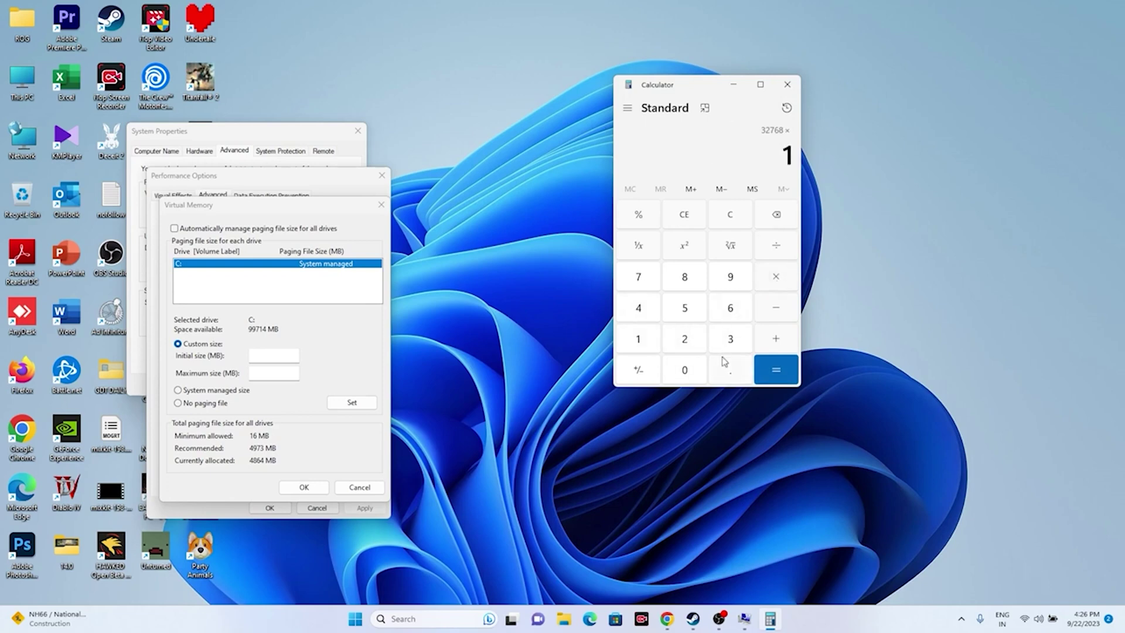
click(725, 362)
click(700, 310)
click(775, 369)
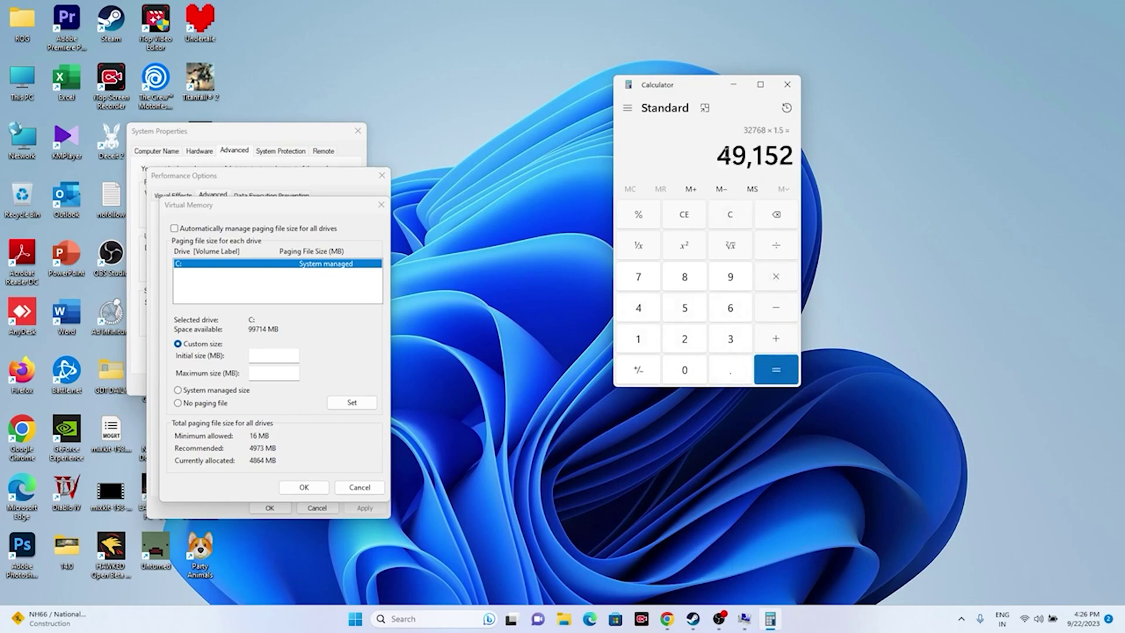
Copy the calculator result and paste 49,152 as the initial paging file size in MB.
right_click(798, 155)
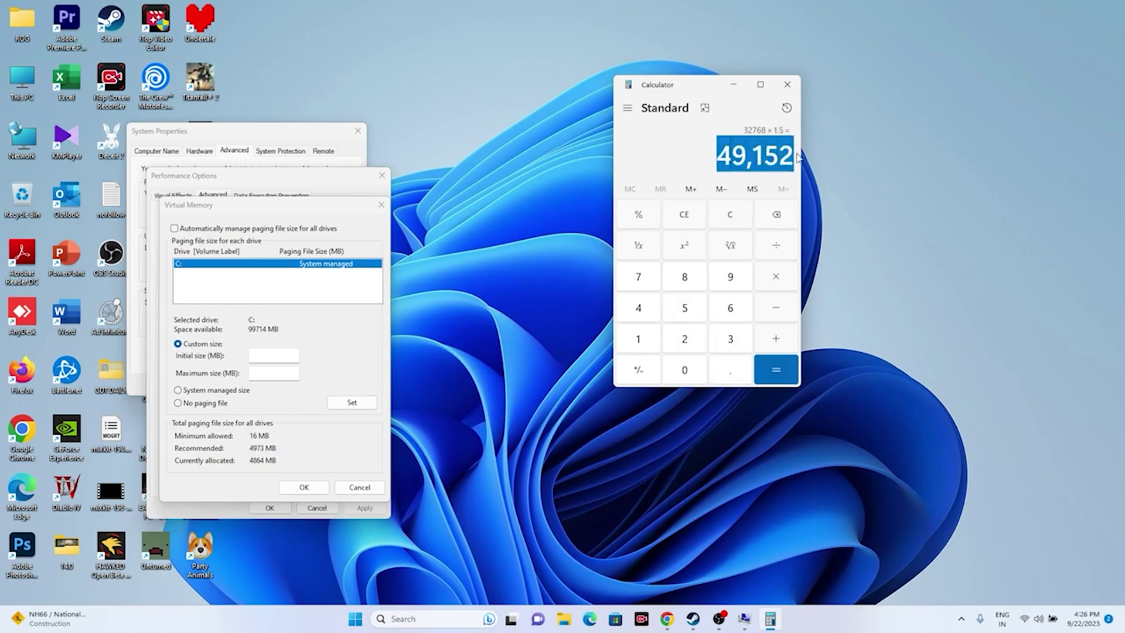
click(814, 169)
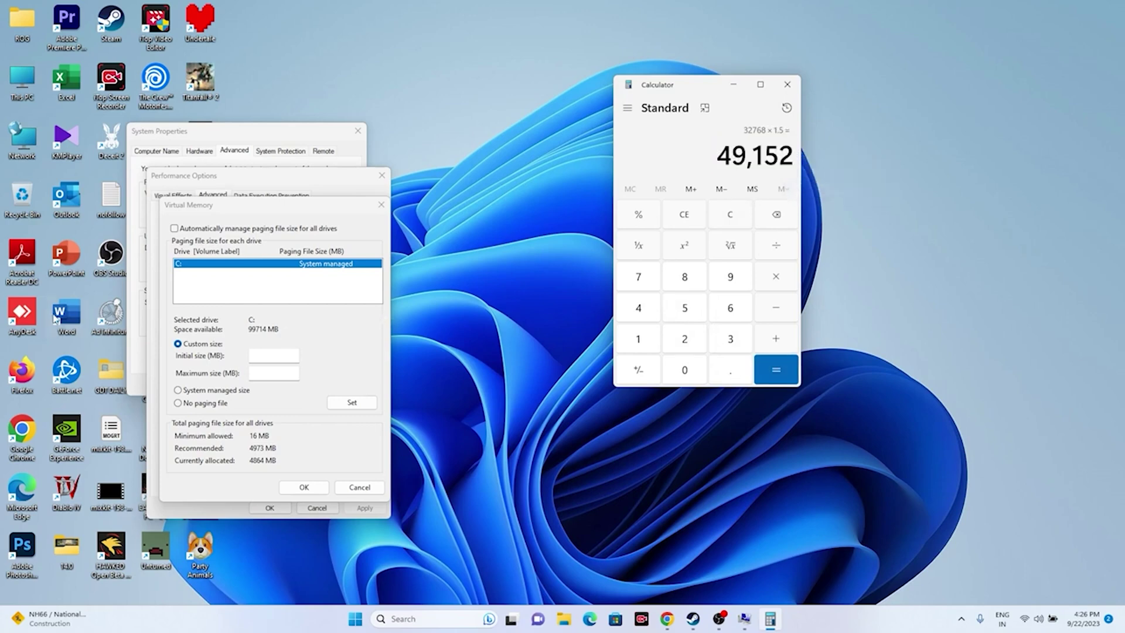
right_click(253, 355)
click(276, 407)
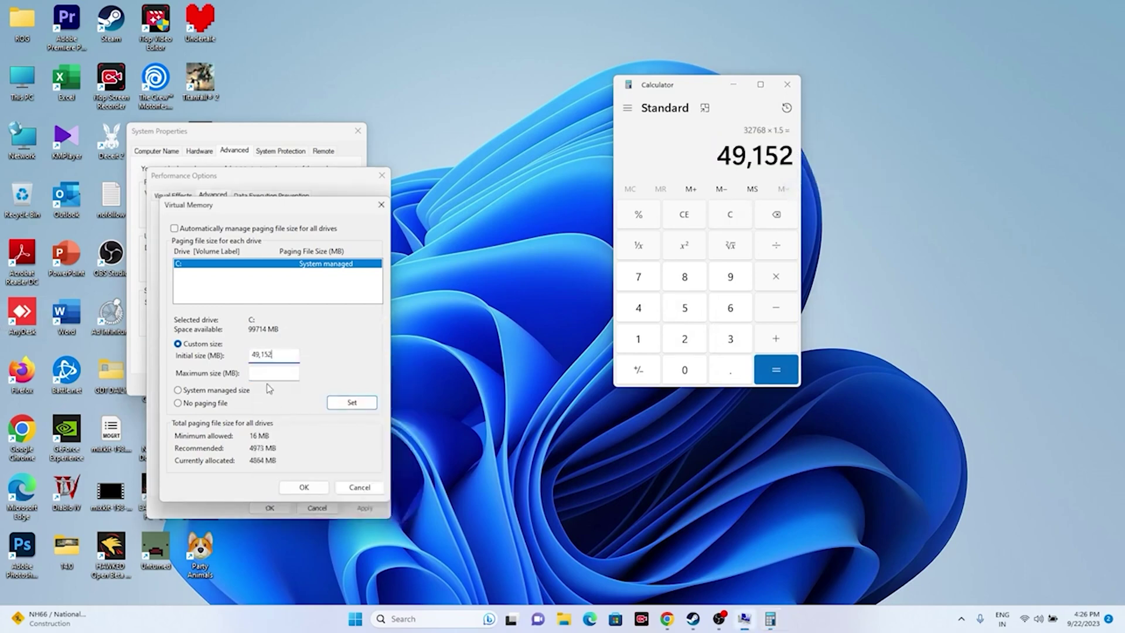
Clear the previous calculation and compute 32 × 1024 × 3 in Calculator.
click(270, 373)
click(687, 225)
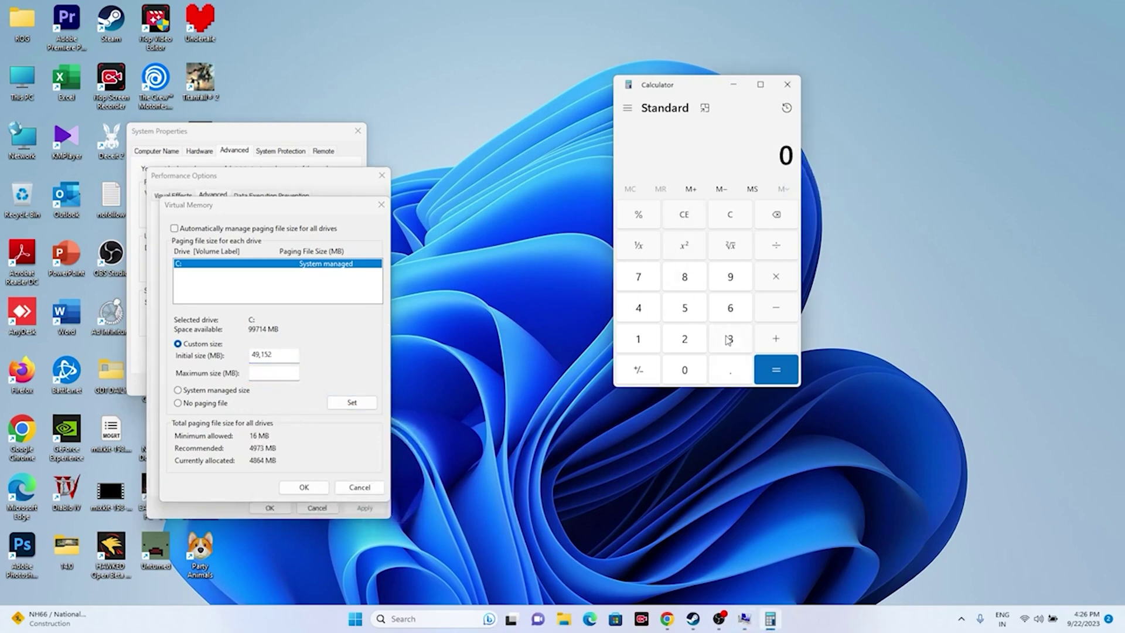
click(730, 339)
click(685, 343)
click(778, 289)
click(644, 340)
click(680, 370)
click(682, 347)
click(640, 309)
click(765, 370)
click(775, 286)
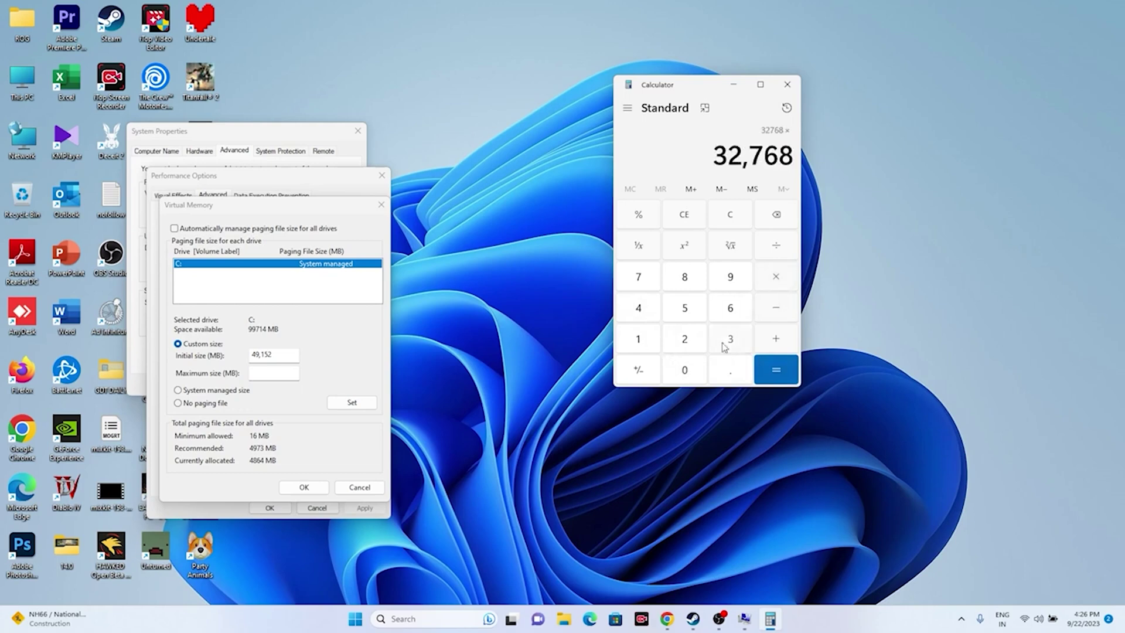
click(727, 339)
click(774, 370)
Copy the calculator result and paste 98,304 as the maximum paging file size in MB.
drag(714, 152, 793, 155)
key(ctrl+c)
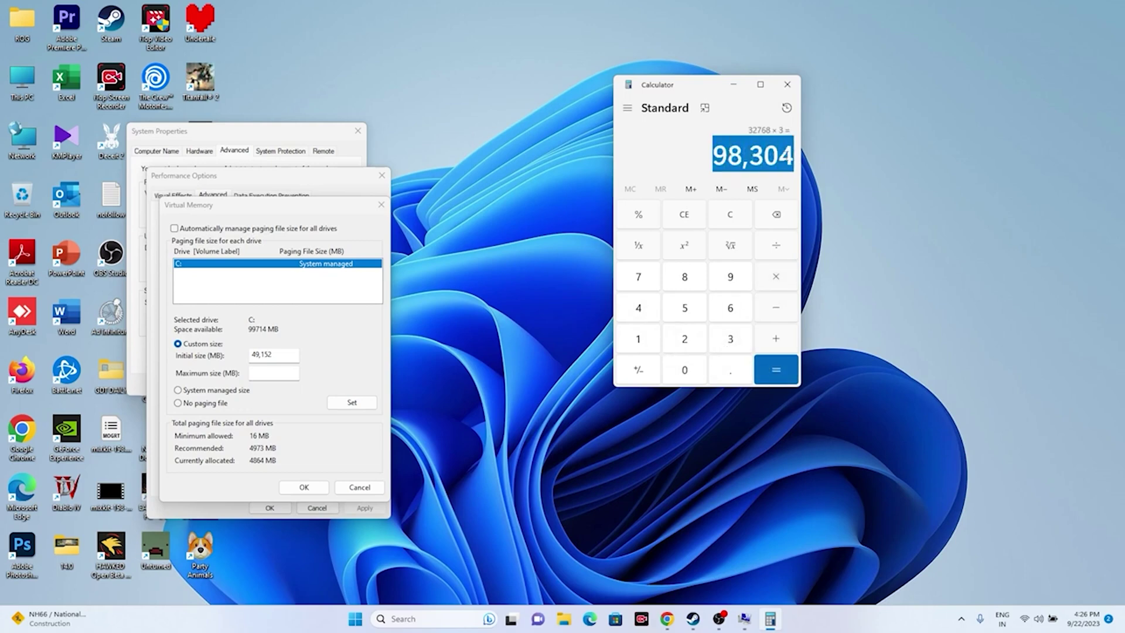
right_click(783, 153)
click(812, 166)
right_click(258, 373)
click(281, 419)
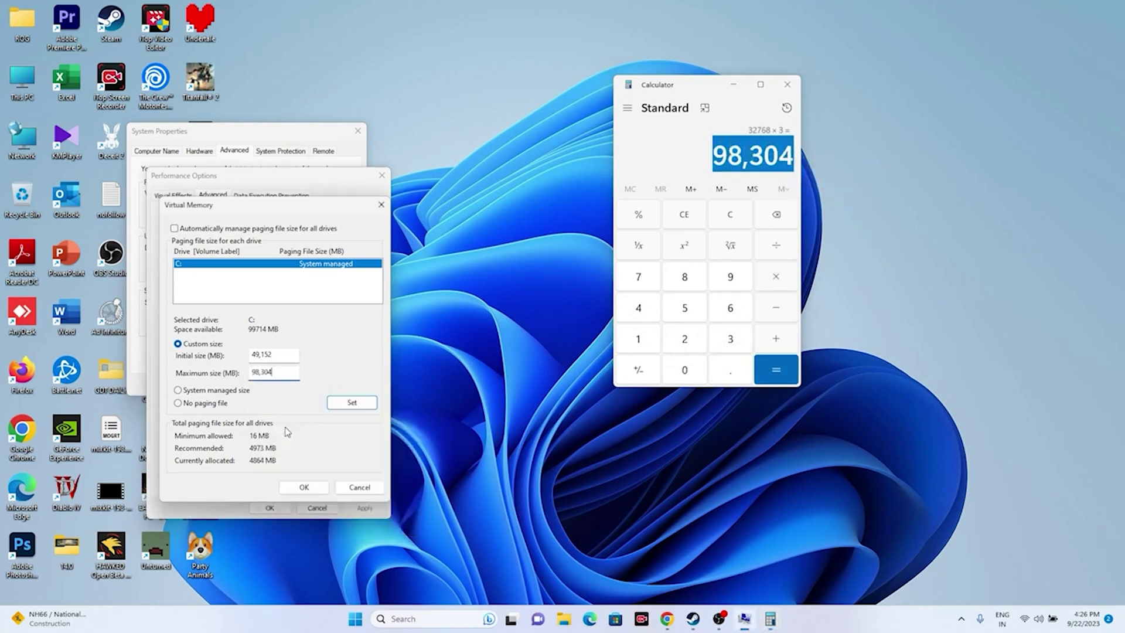
Accept the Virtual Memory and Performance Options dialogs, and close System Properties and Calculator.
click(303, 487)
click(270, 508)
click(357, 130)
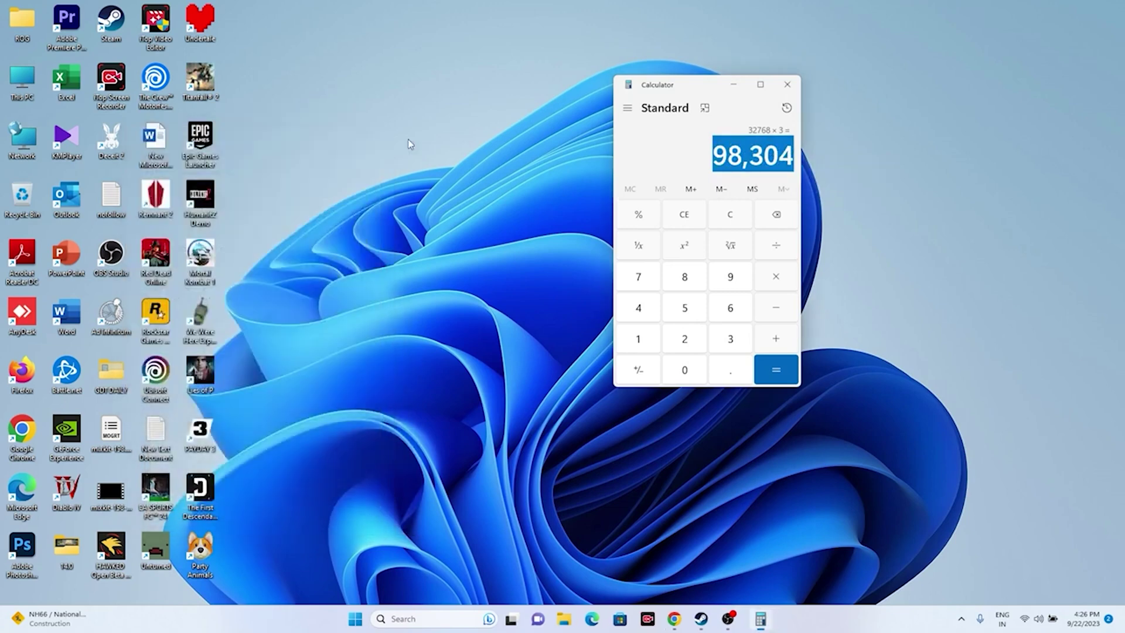
click(786, 85)
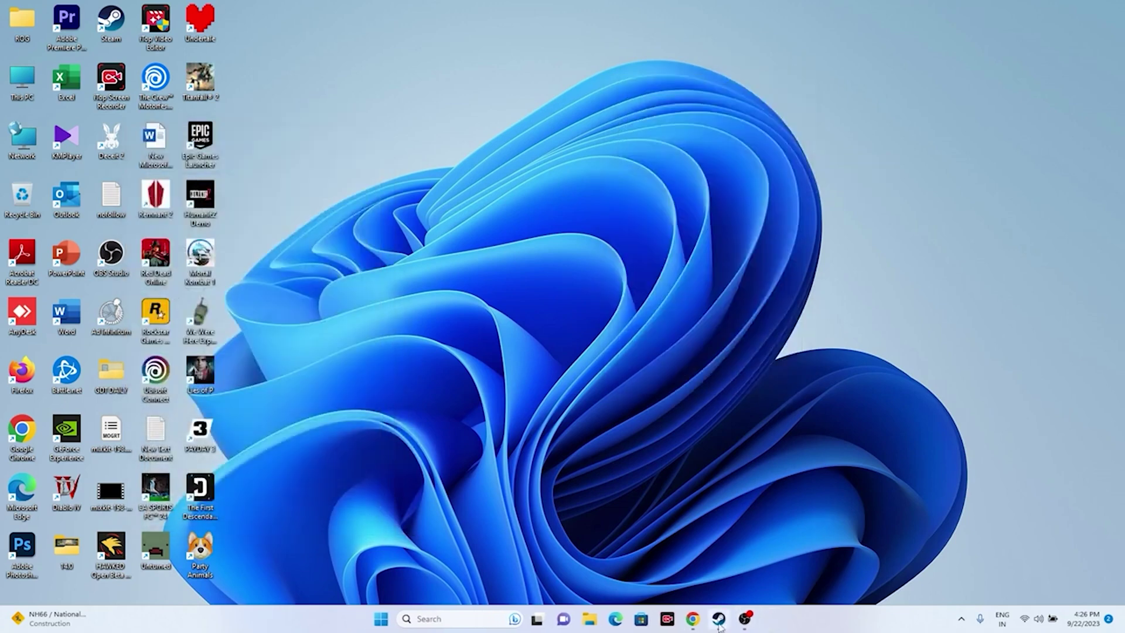
Open the Windows Update page in Settings to check the update status, and close Settings.
click(718, 618)
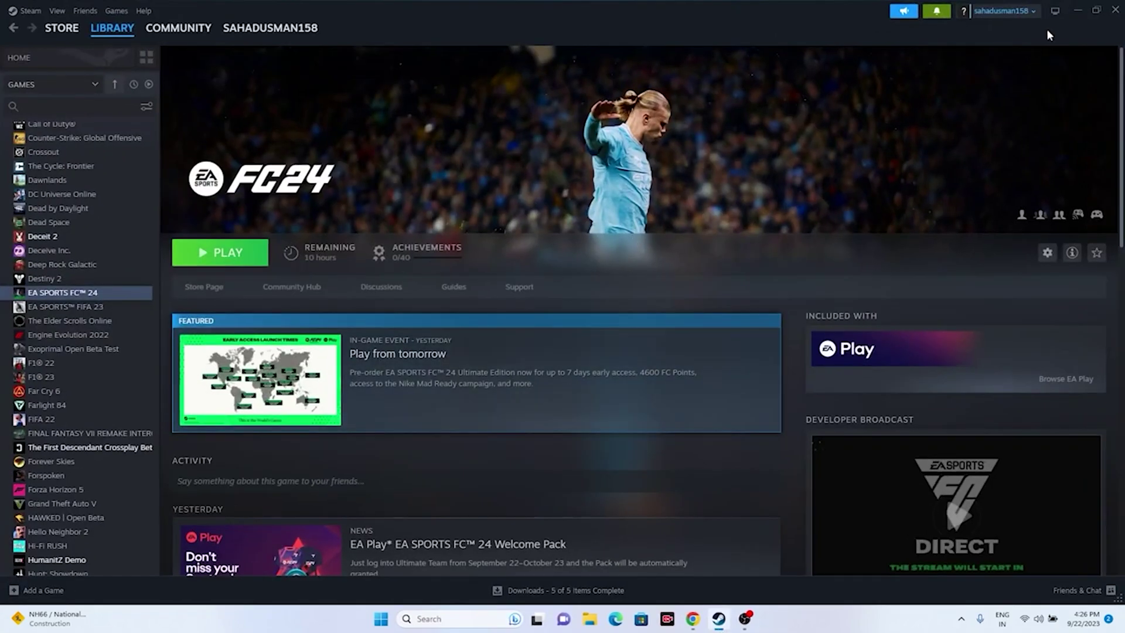
click(1076, 12)
click(445, 619)
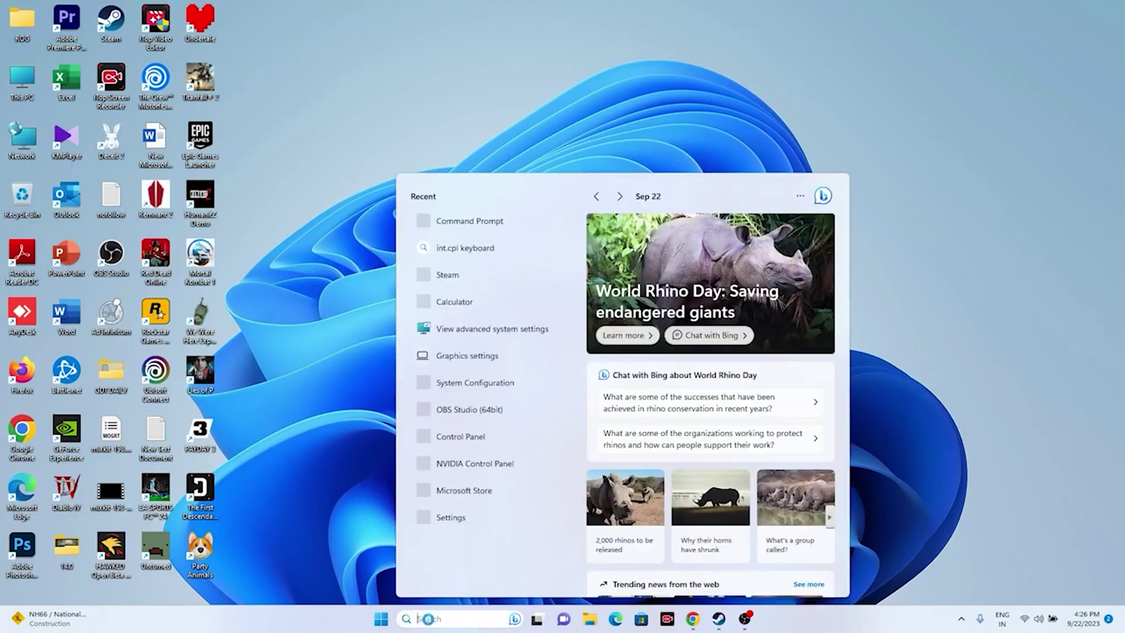
click(451, 518)
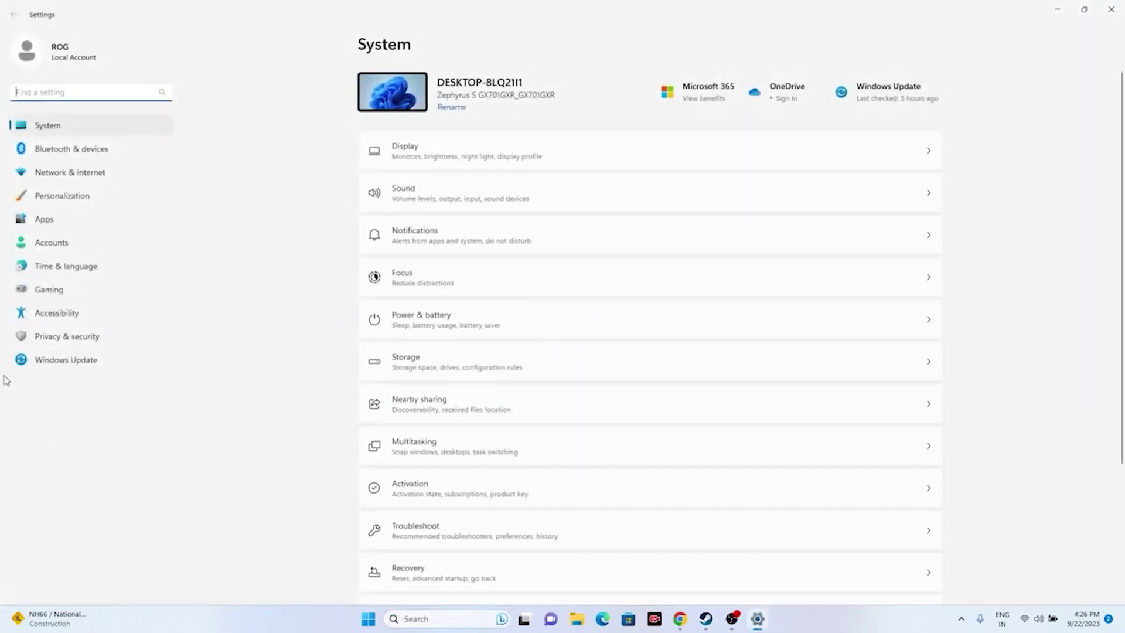
click(38, 367)
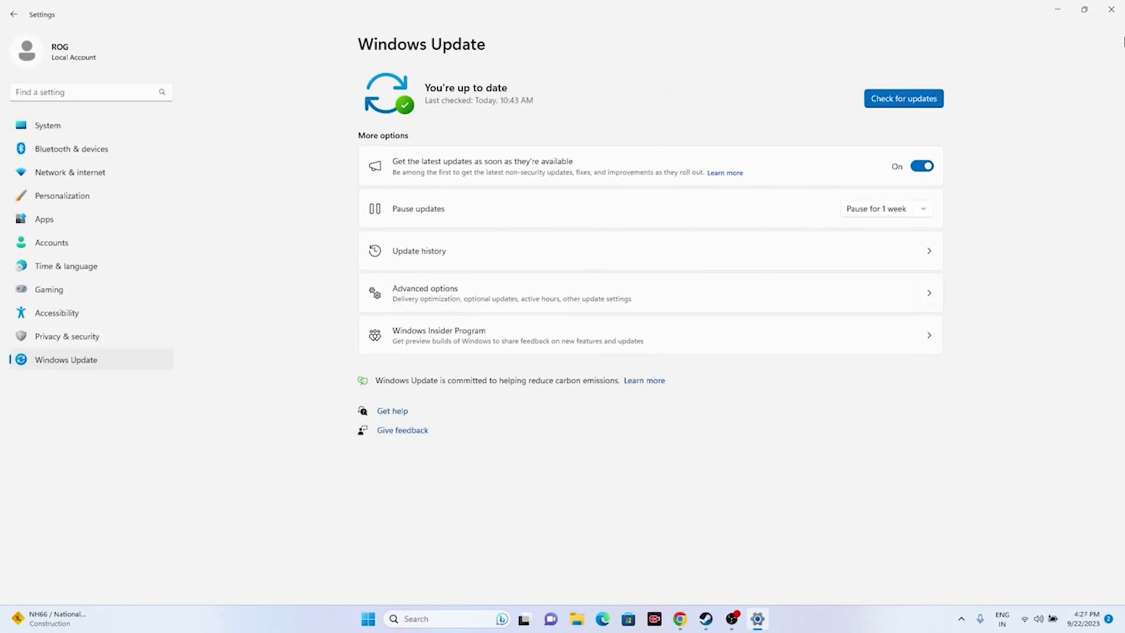
click(1111, 9)
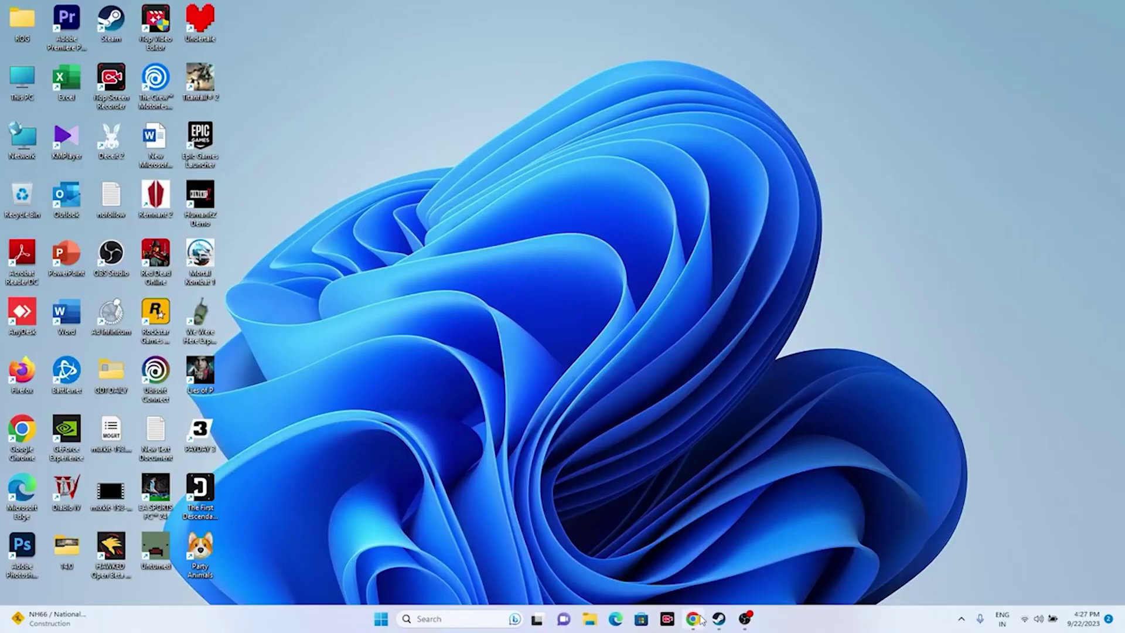
Switch to Chrome and look over the NVIDIA GeForce and AMD driver download pages.
click(717, 622)
click(717, 622)
click(692, 619)
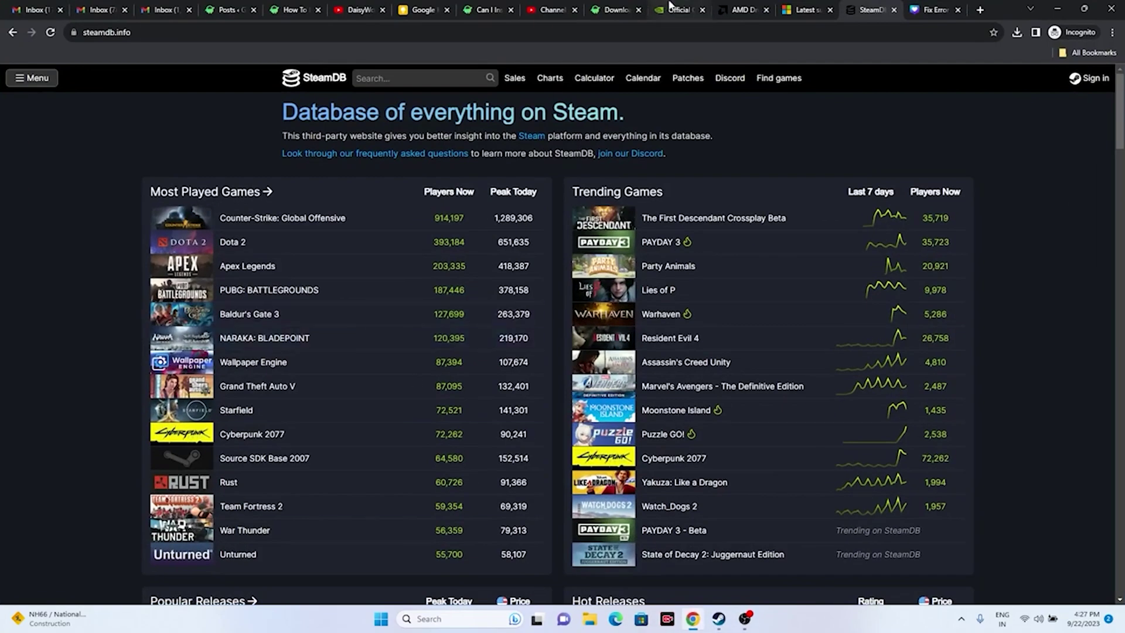
click(674, 9)
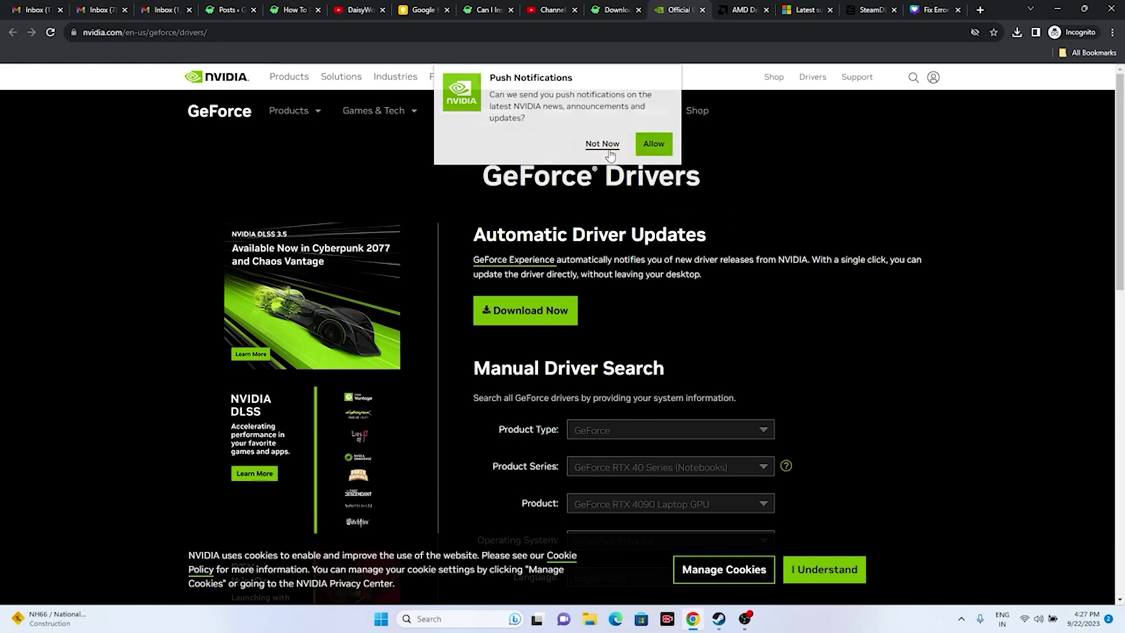
scroll(985, 168, down, 2)
scroll(986, 167, up, 2)
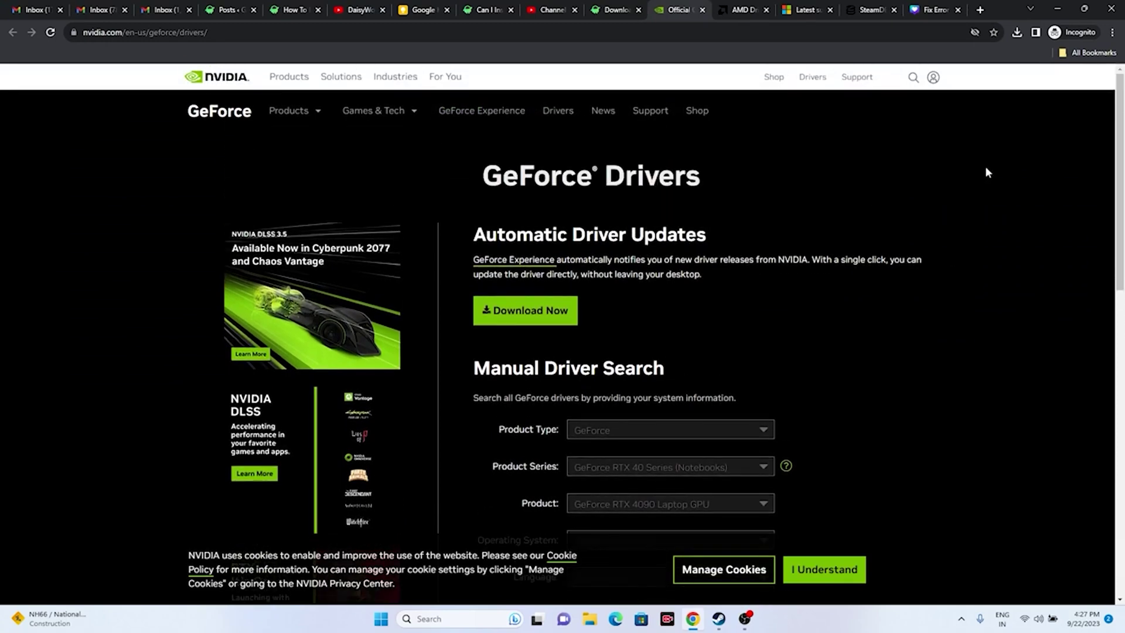
click(740, 8)
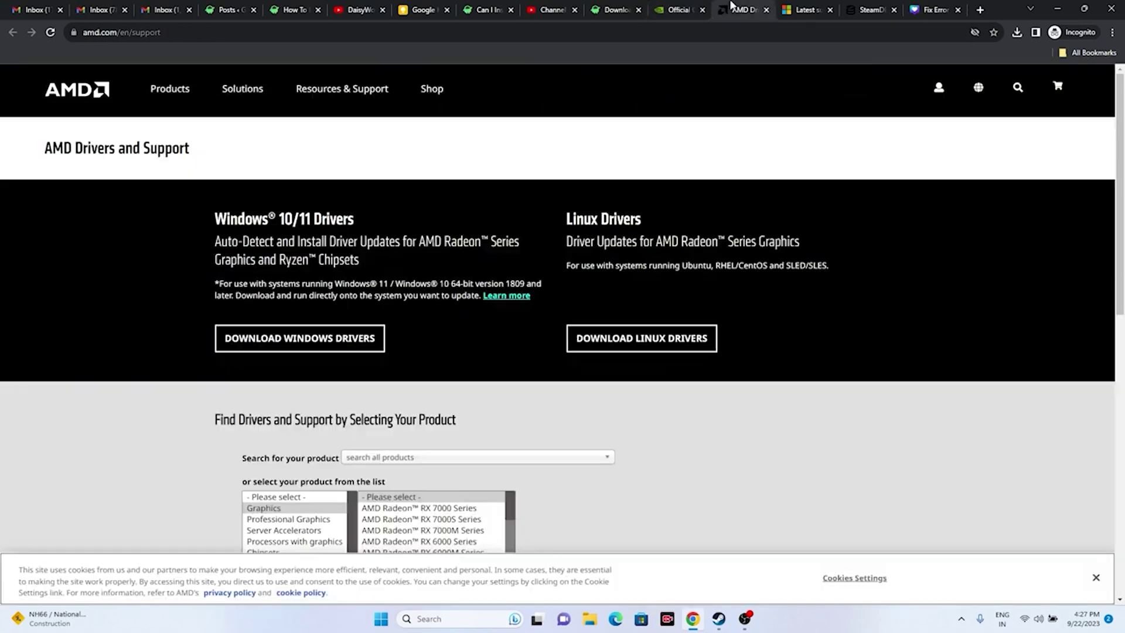
Set the operating system to Windows 11 in NVIDIA's manual driver search and search for GeForce RTX 4090 Laptop GPU drivers.
click(680, 8)
scroll(1009, 174, down, 4)
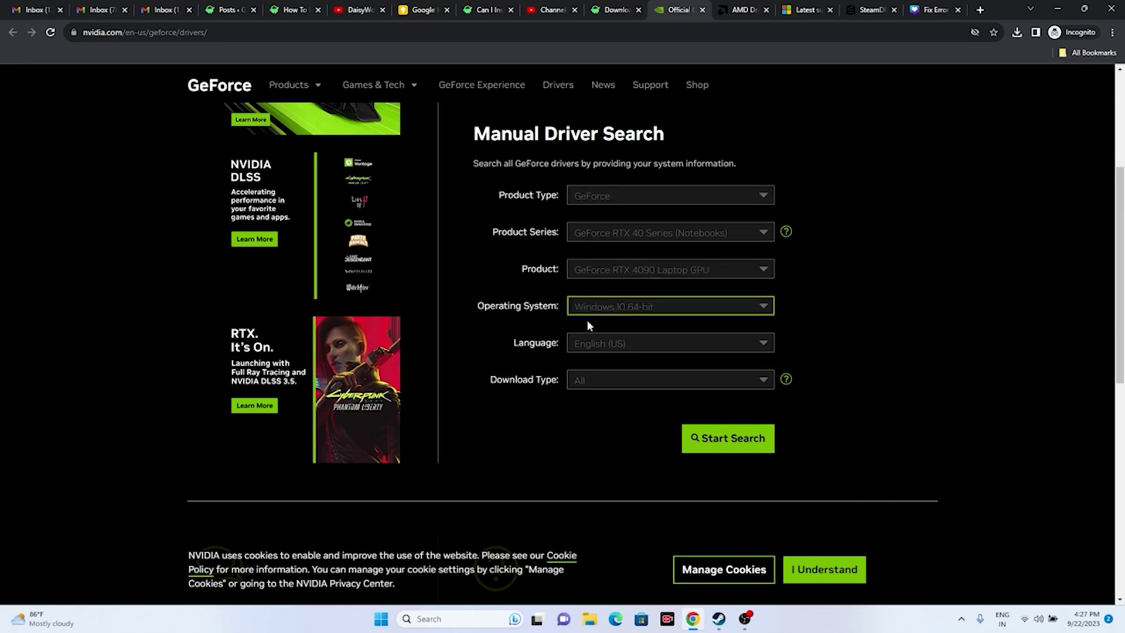
click(615, 309)
click(614, 342)
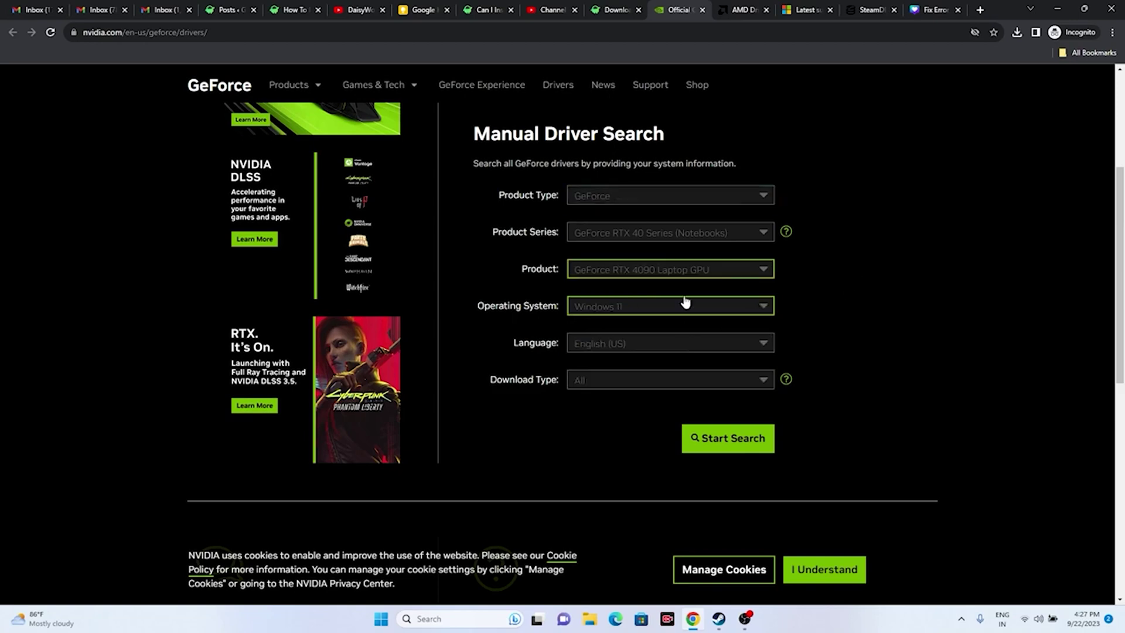
scroll(915, 245, down, 4)
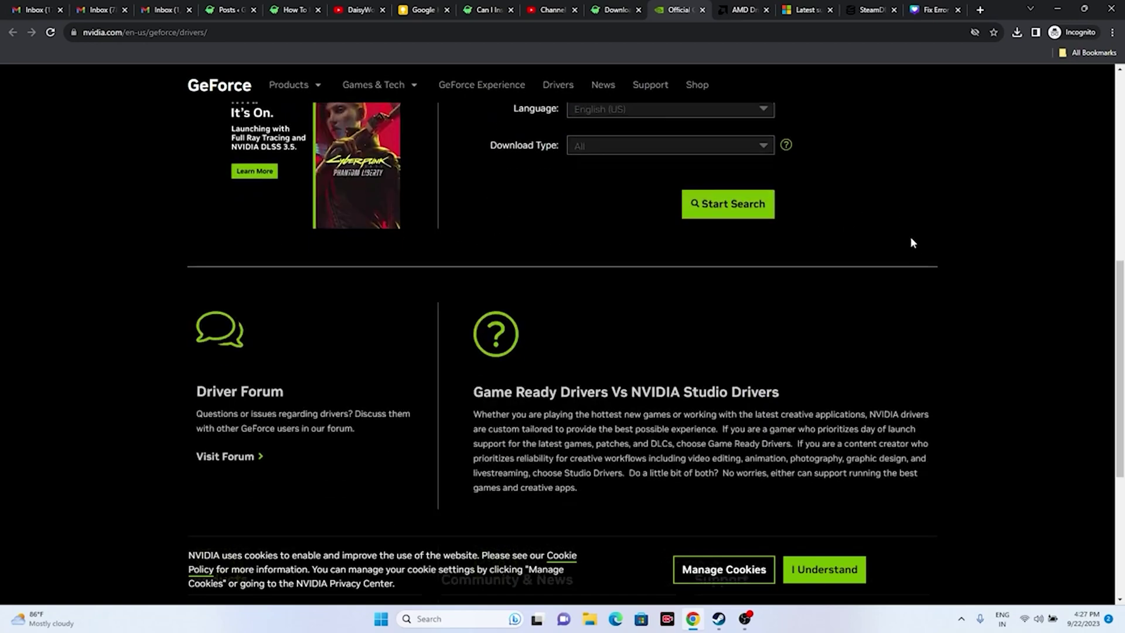
click(757, 204)
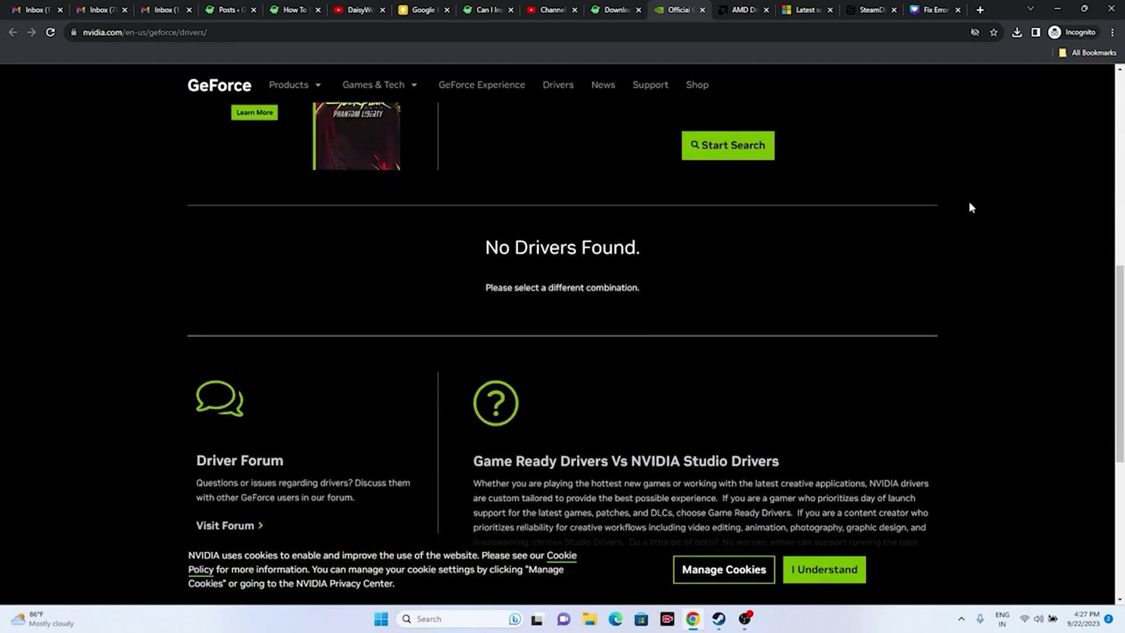
Change the product series to the one for the NVIDIA GeForce RTX 4090 and search for its Windows 10 64-bit drivers.
scroll(969, 201, up, 8)
scroll(891, 224, down, 2)
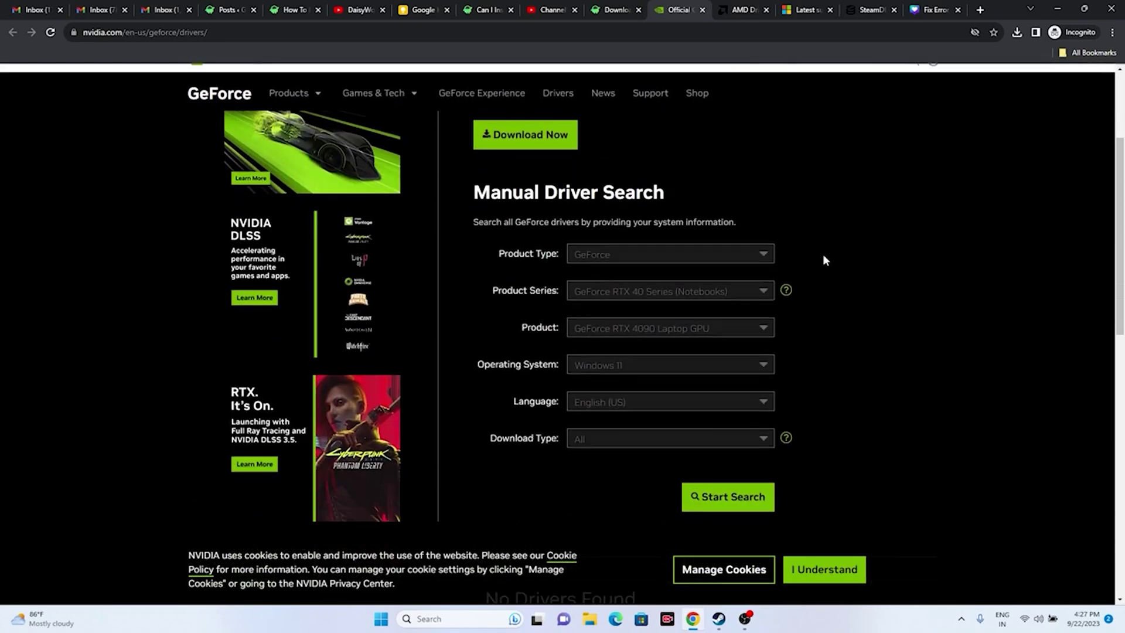
click(627, 291)
click(627, 327)
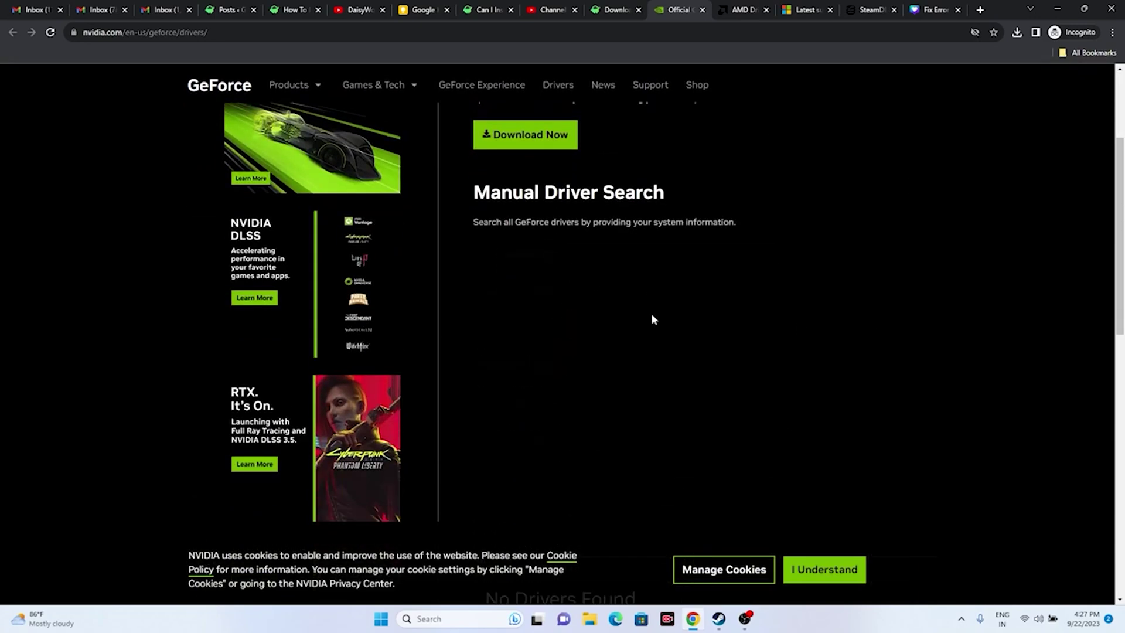
scroll(937, 223, down, 4)
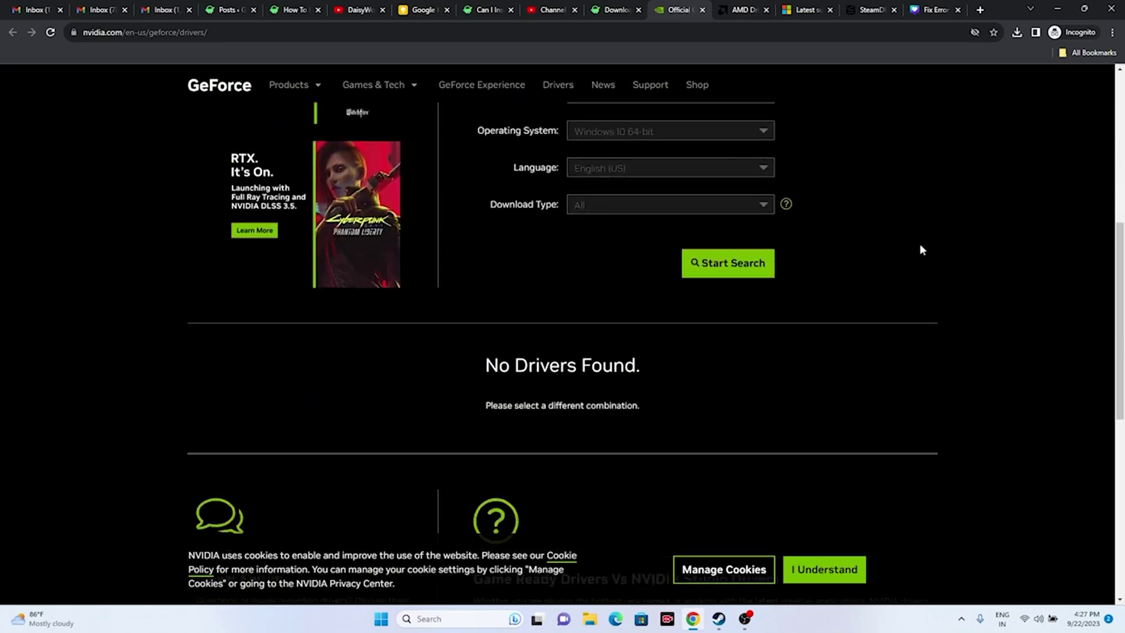
click(733, 275)
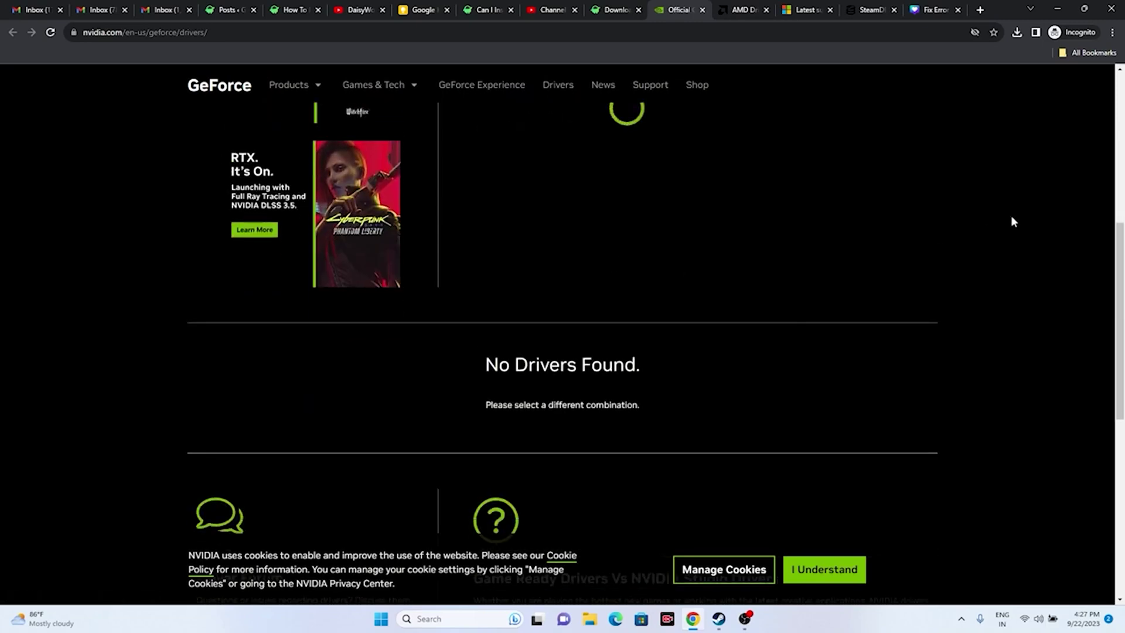
scroll(1012, 222, up, 2)
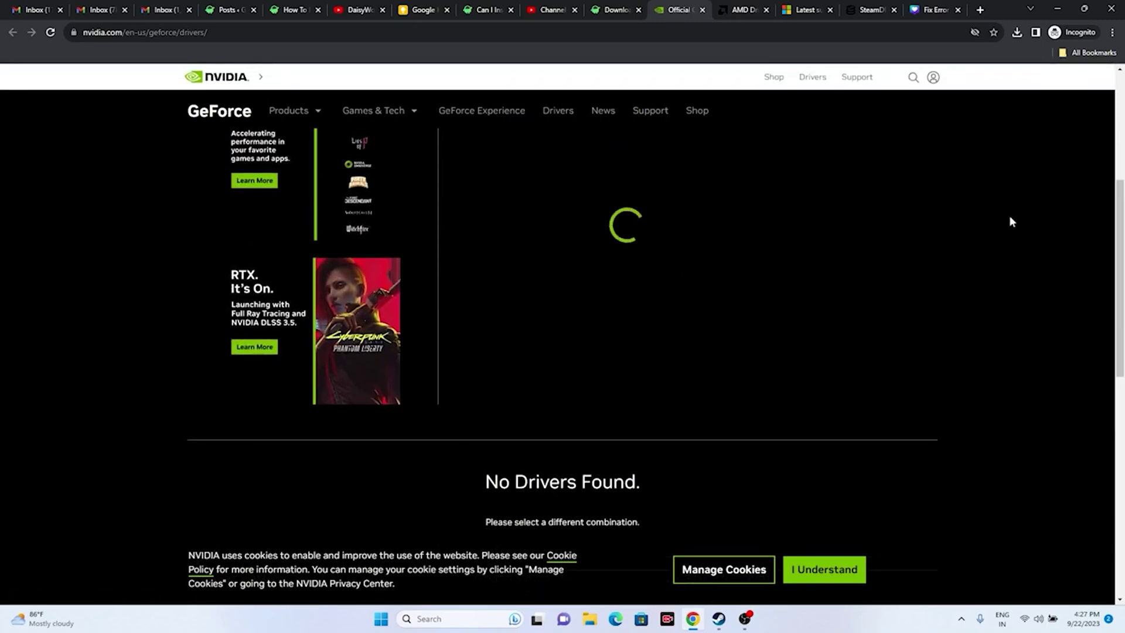
scroll(1012, 221, down, 3)
scroll(955, 234, up, 2)
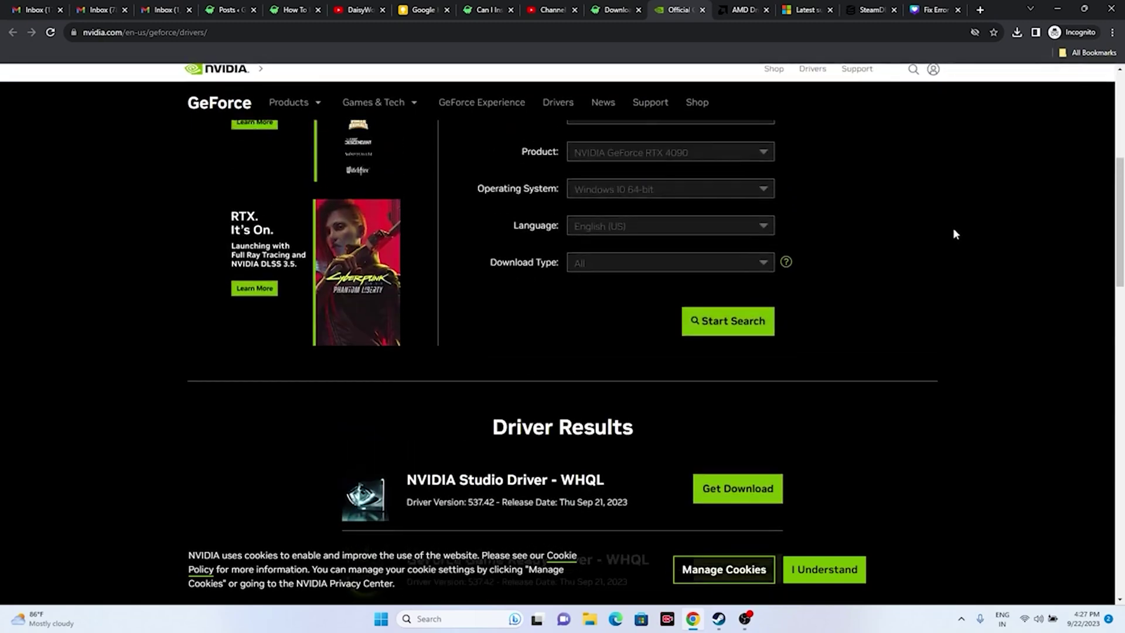
Search for the GeForce RTX 4090 drivers with Windows 11 selected, and examine the newest Game Ready Driver's version and release date.
click(661, 197)
click(651, 223)
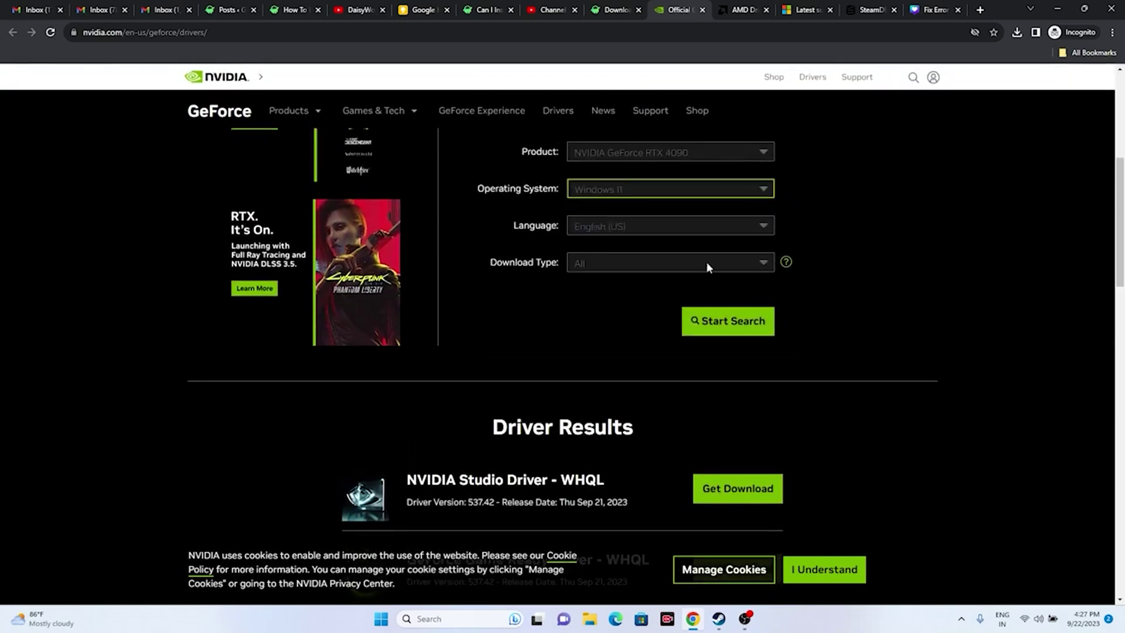
click(706, 319)
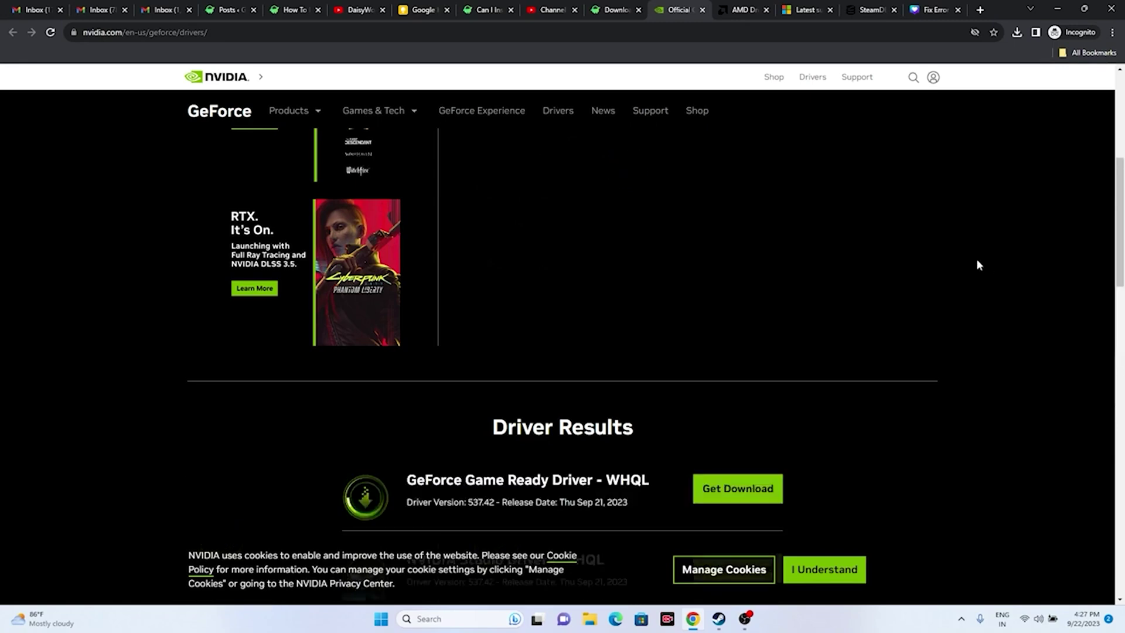
scroll(644, 305, down, 3)
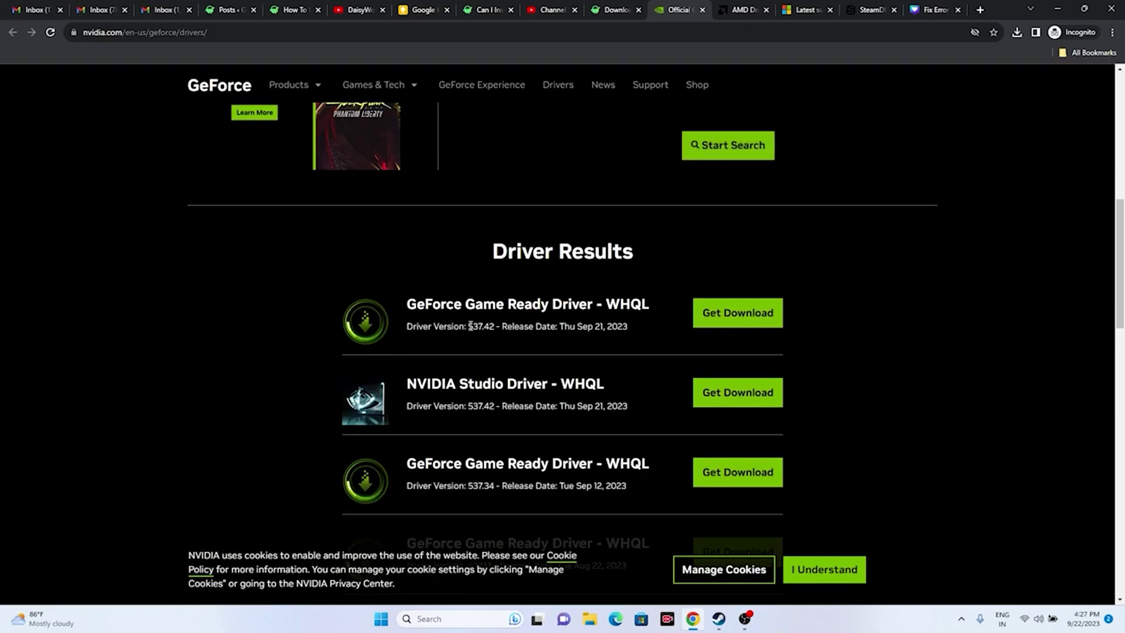
drag(469, 326, 500, 326)
drag(575, 326, 604, 323)
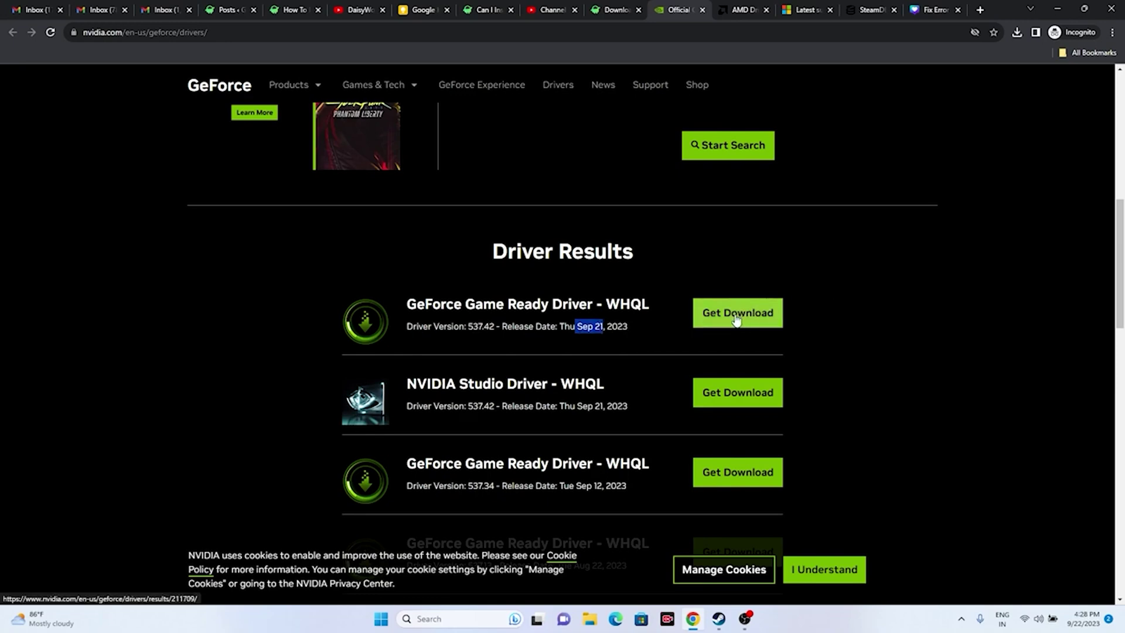
Select Graphics, AMD Radeon RX 7000S Series and RX 7600S on AMD's support page, and submit the product selection.
click(747, 10)
scroll(390, 235, down, 4)
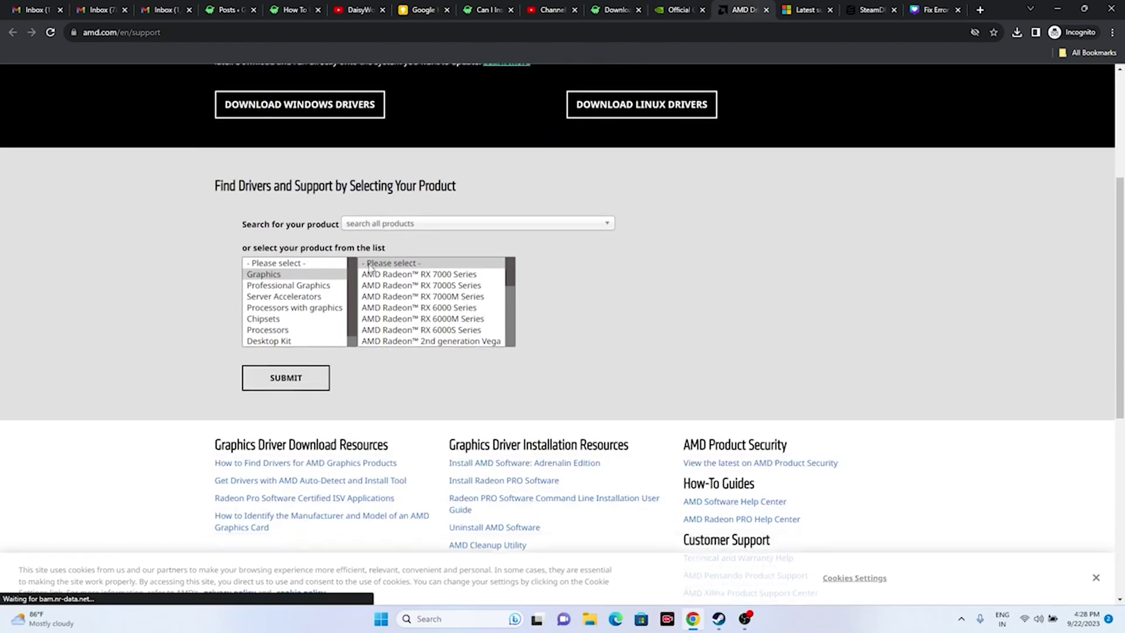
click(257, 274)
click(384, 286)
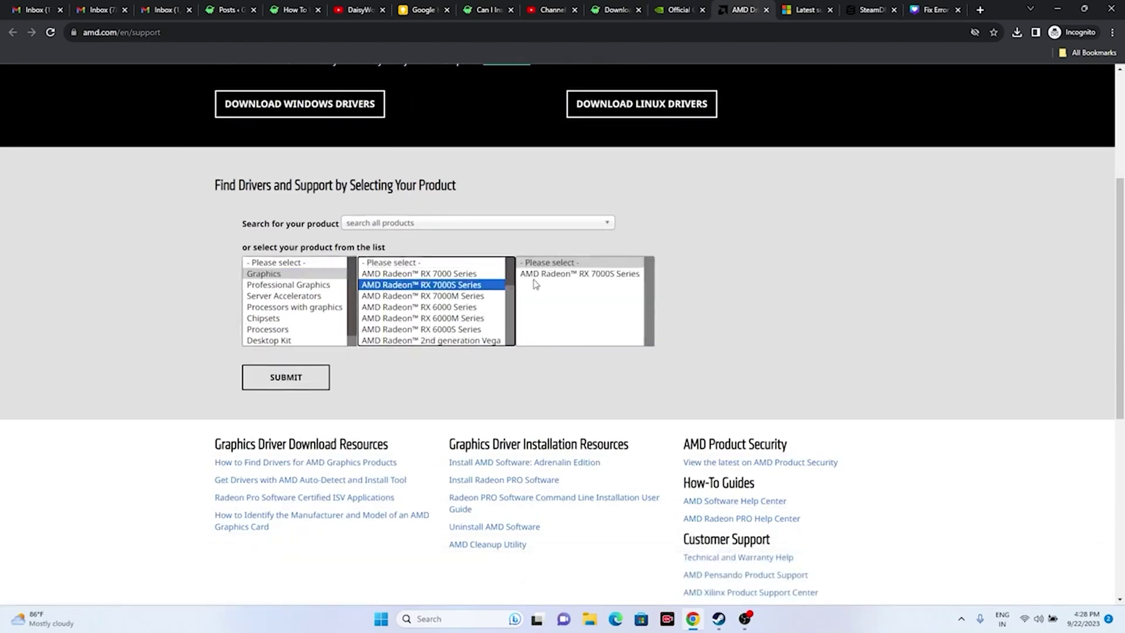
click(536, 275)
click(665, 285)
click(298, 384)
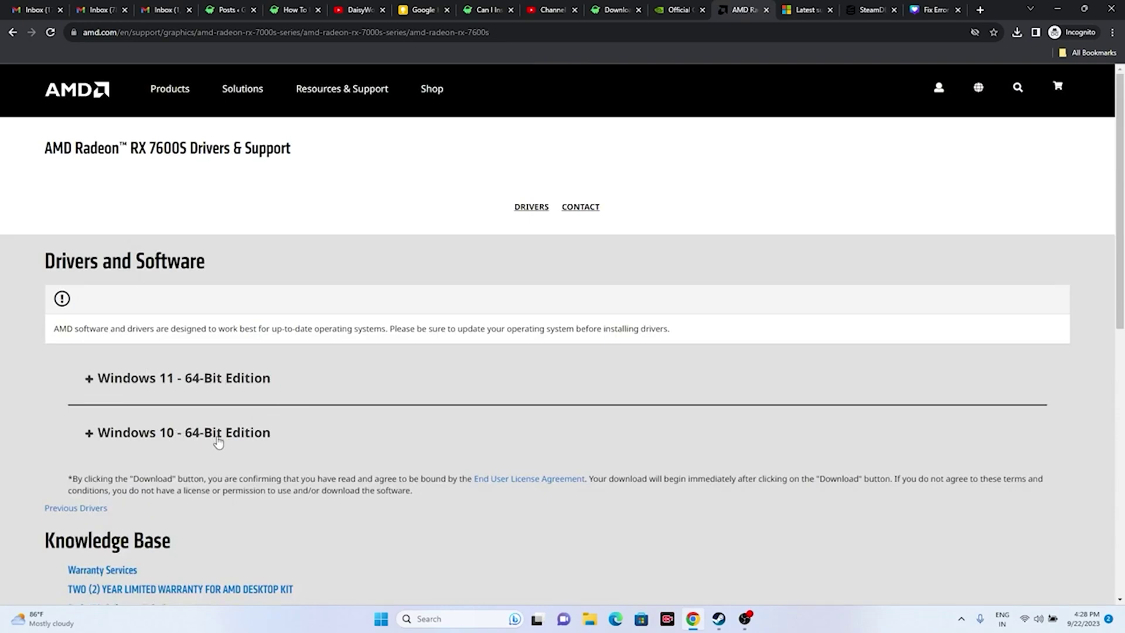
Open the Microsoft Visual C++ Redistributable downloads page and examine the download links for Visual Studio 2015, 2017, 2019 and 2022.
click(798, 9)
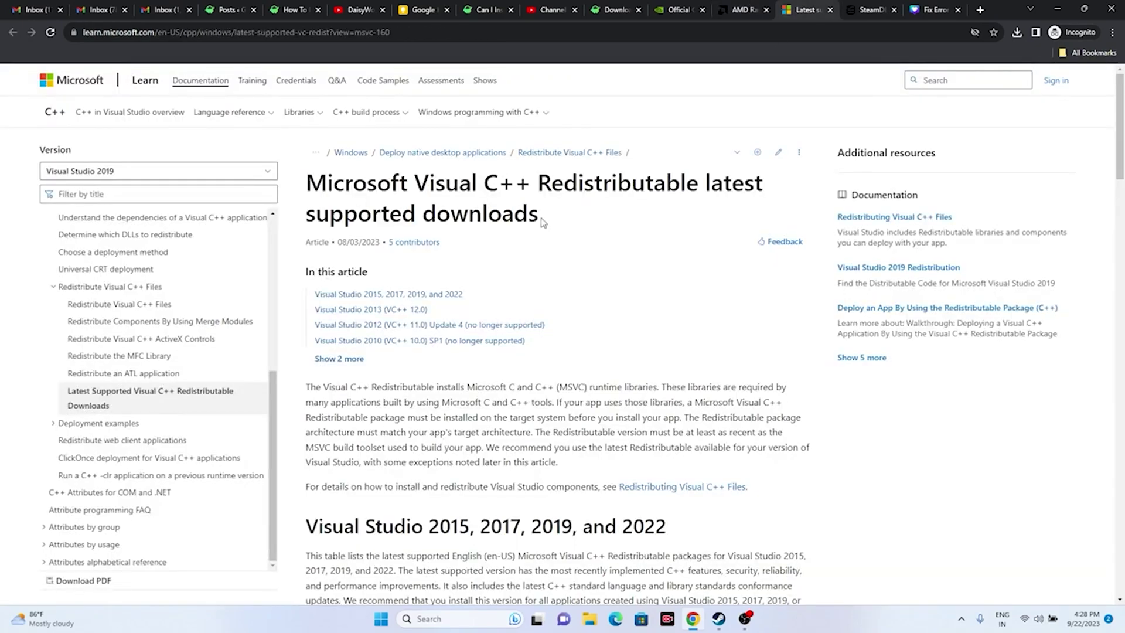
drag(542, 222, 304, 189)
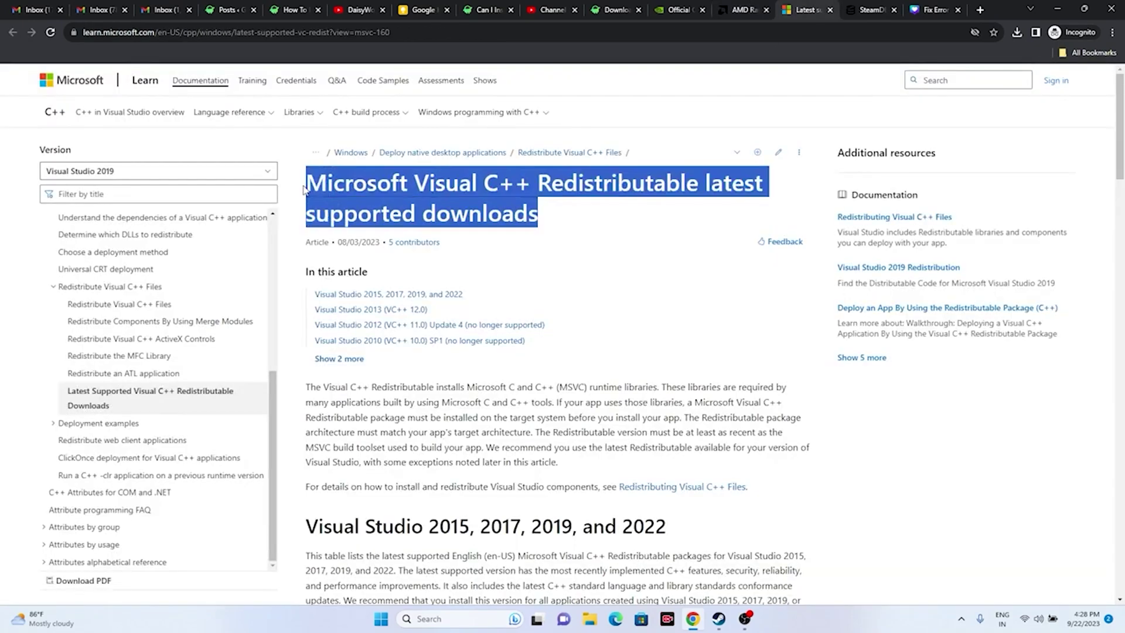
click(595, 212)
scroll(580, 212, down, 9)
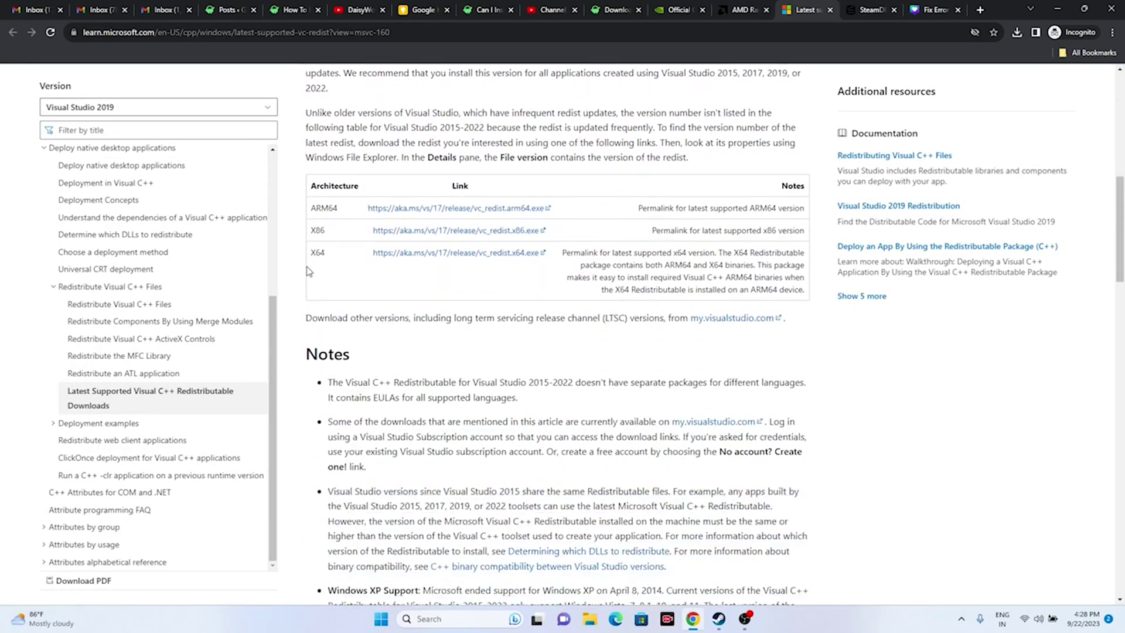
Highlight the X64 and X86 entries in the Visual C++ redistributable table and examine their download links.
drag(317, 256, 343, 260)
click(340, 241)
drag(312, 229, 337, 233)
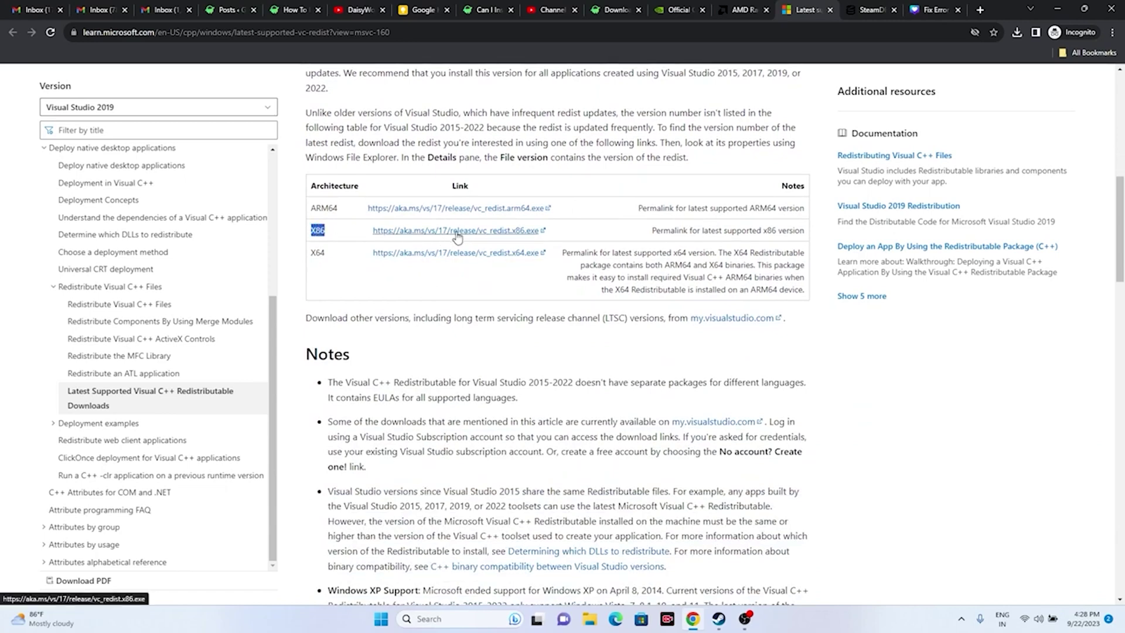
click(337, 279)
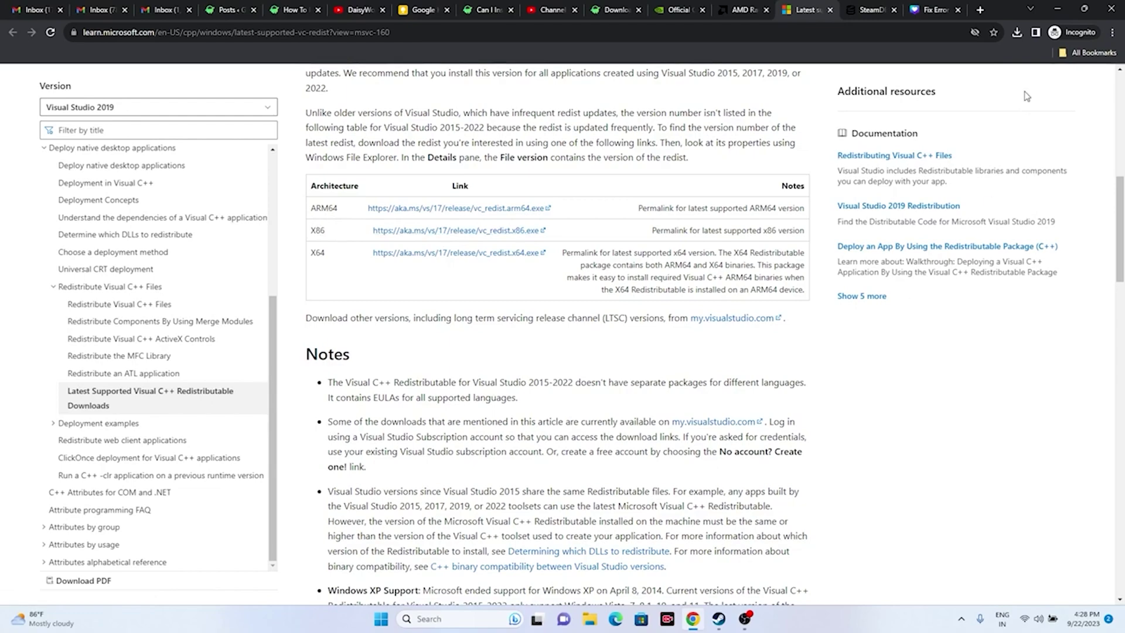
Switch to Steam and examine the management options for EA SPORTS FC 24, including Uninstall.
click(1058, 9)
click(719, 619)
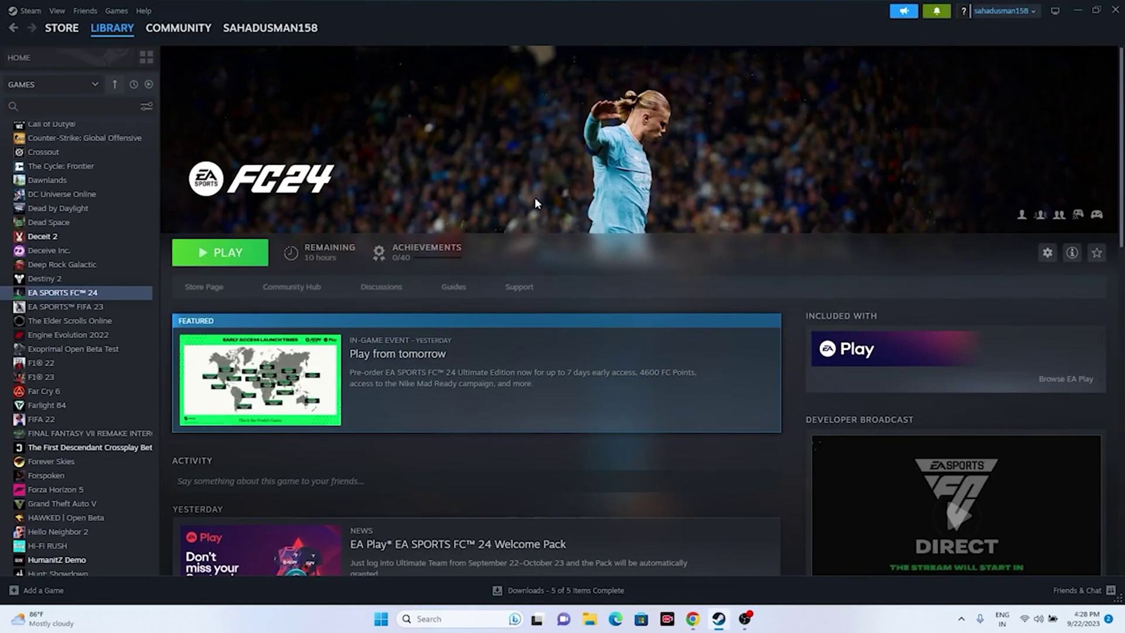
right_click(75, 297)
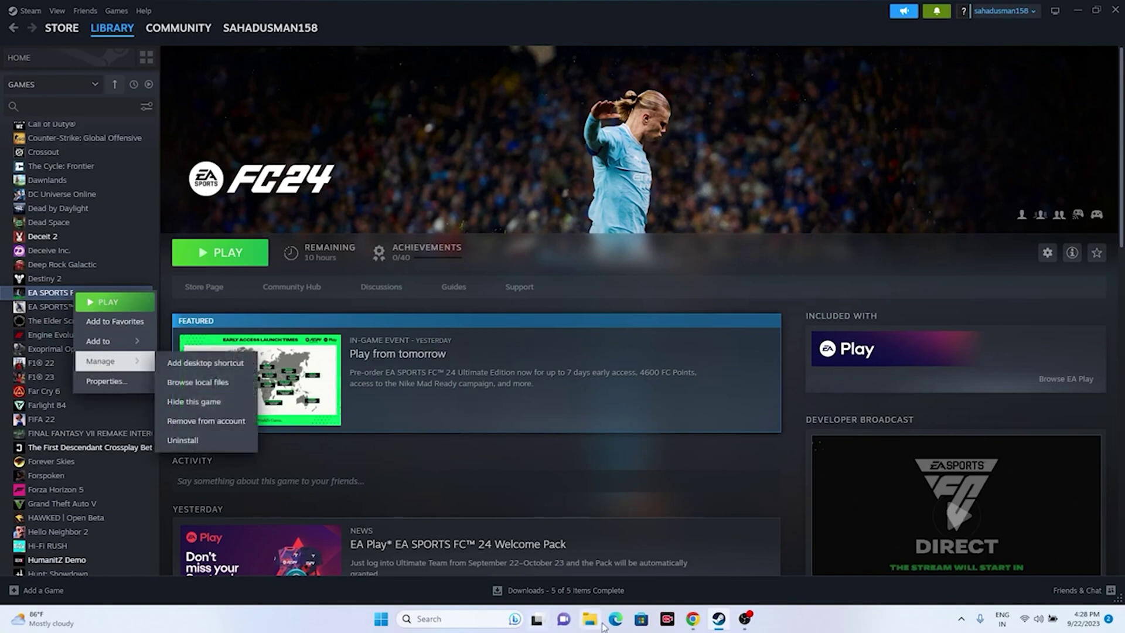
Check the PC's available drives and the free space on Local Disk (C:) in File Explorer, and close it.
click(589, 618)
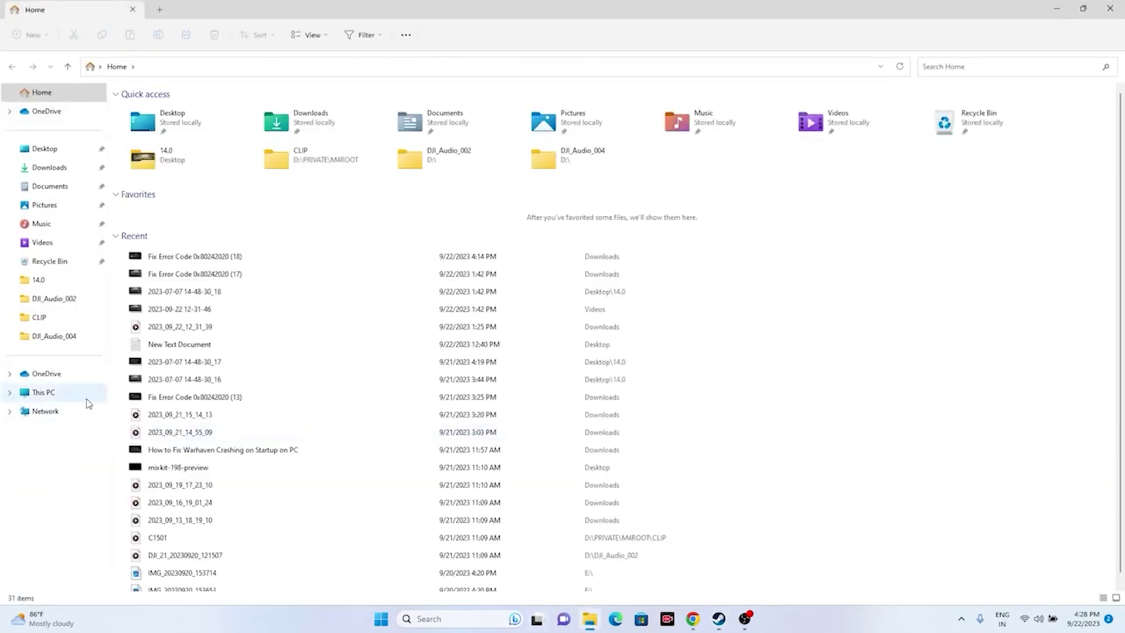
click(87, 396)
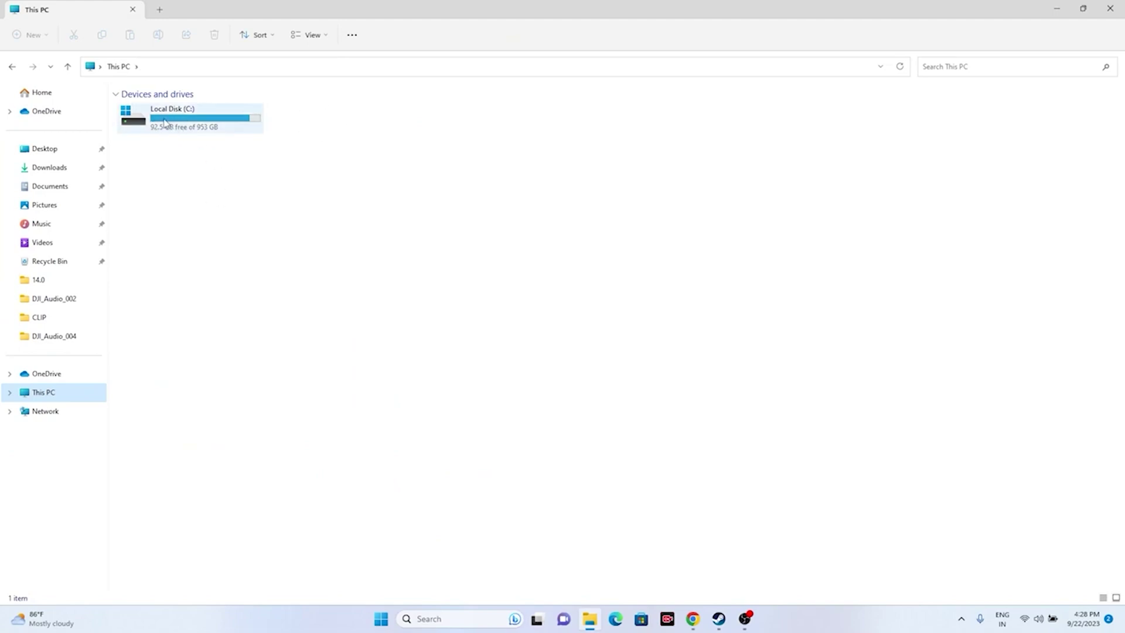
mouse_move(194, 130)
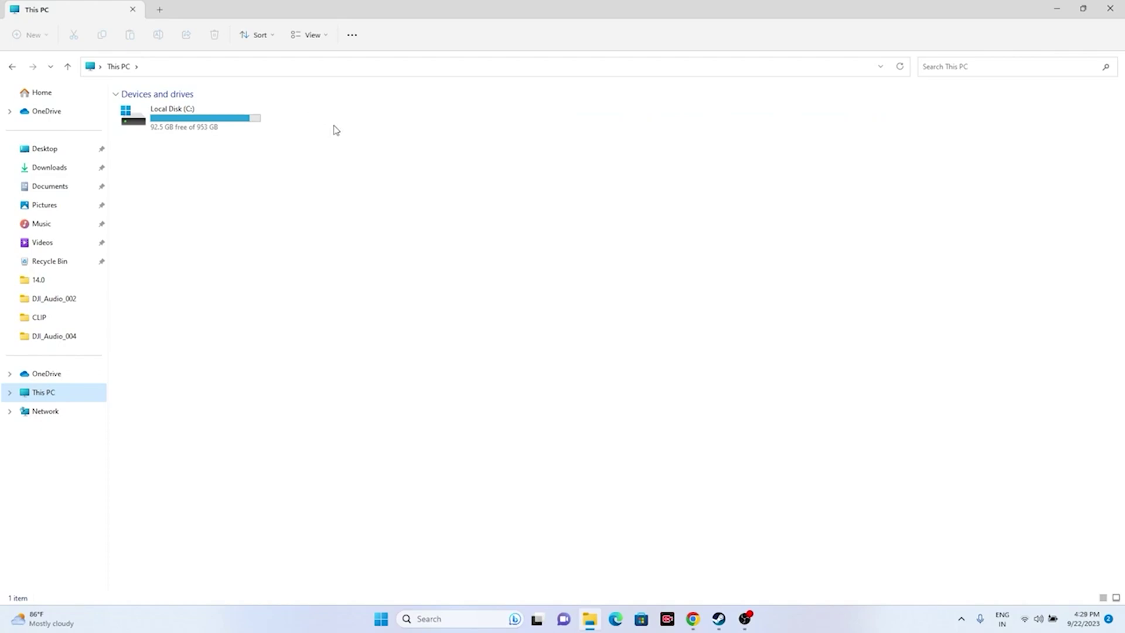
click(1109, 8)
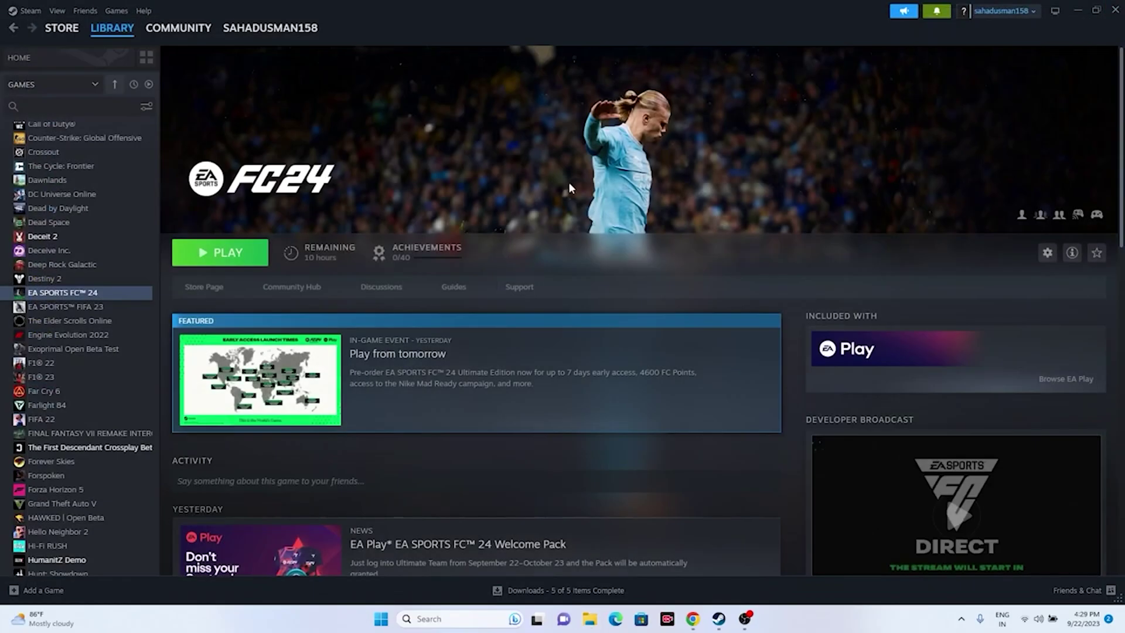
Verify the integrity of the installed game files for EA SPORTS FC 24 from its Steam properties.
right_click(97, 297)
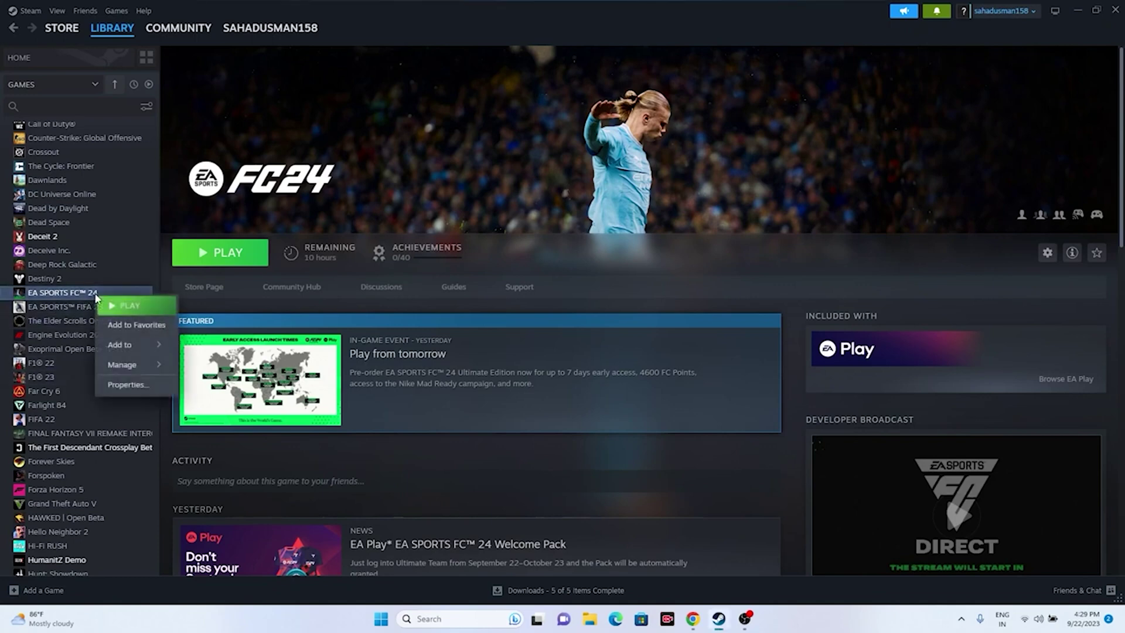
click(117, 387)
click(352, 240)
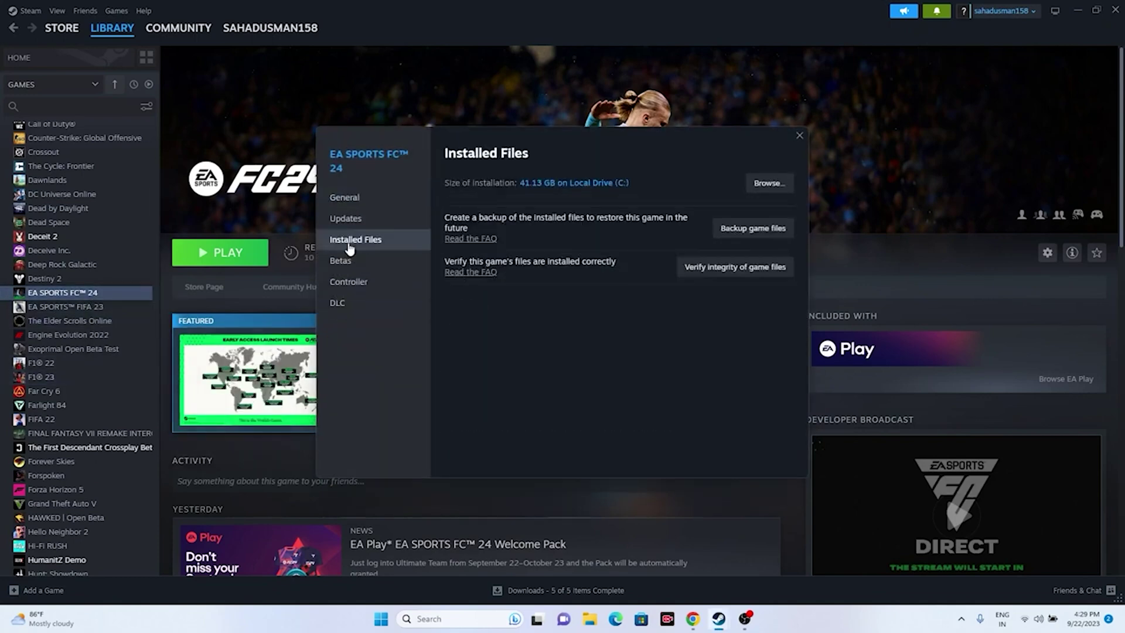
click(752, 271)
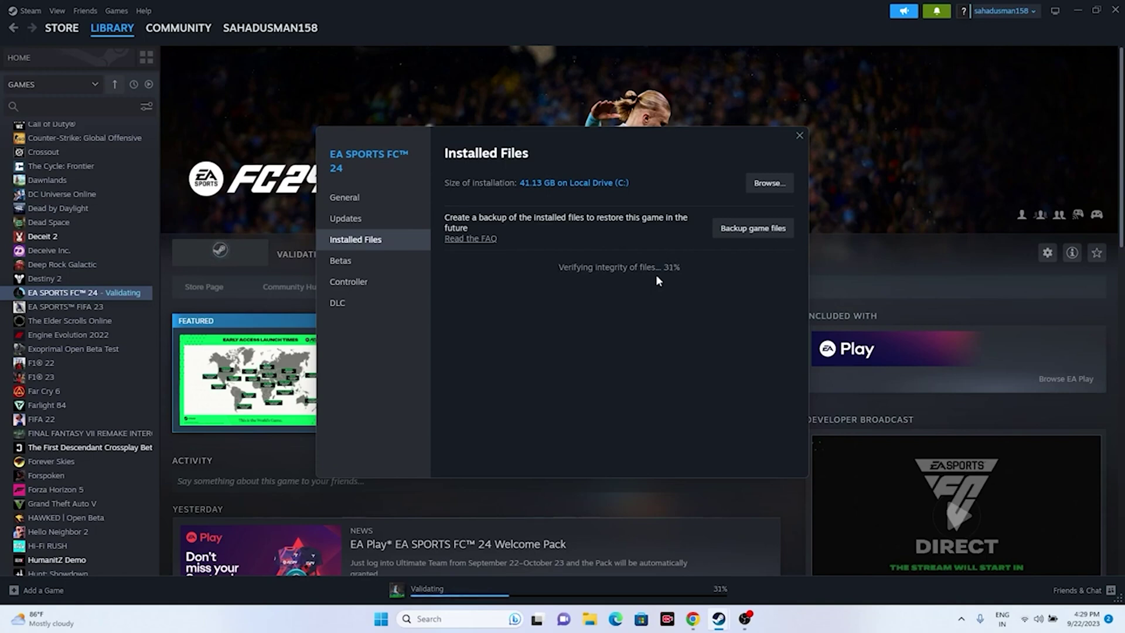
Switch to Chrome, open the Wondershare free trial email in the second Gmail inbox, and delete it.
click(692, 618)
scroll(356, 246, up, 10)
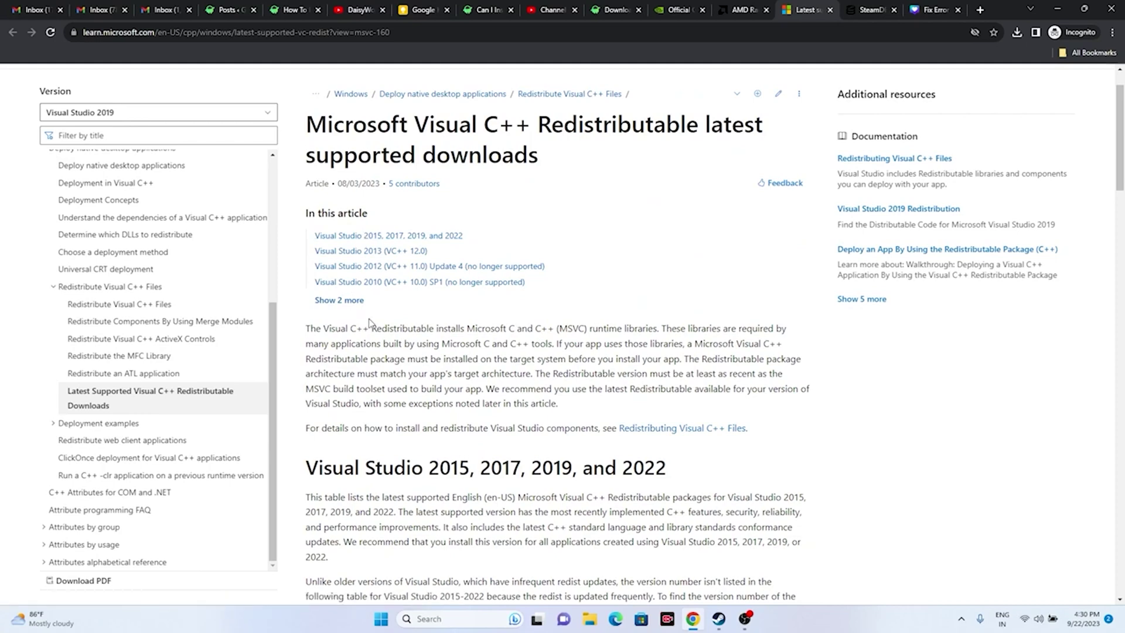
click(105, 10)
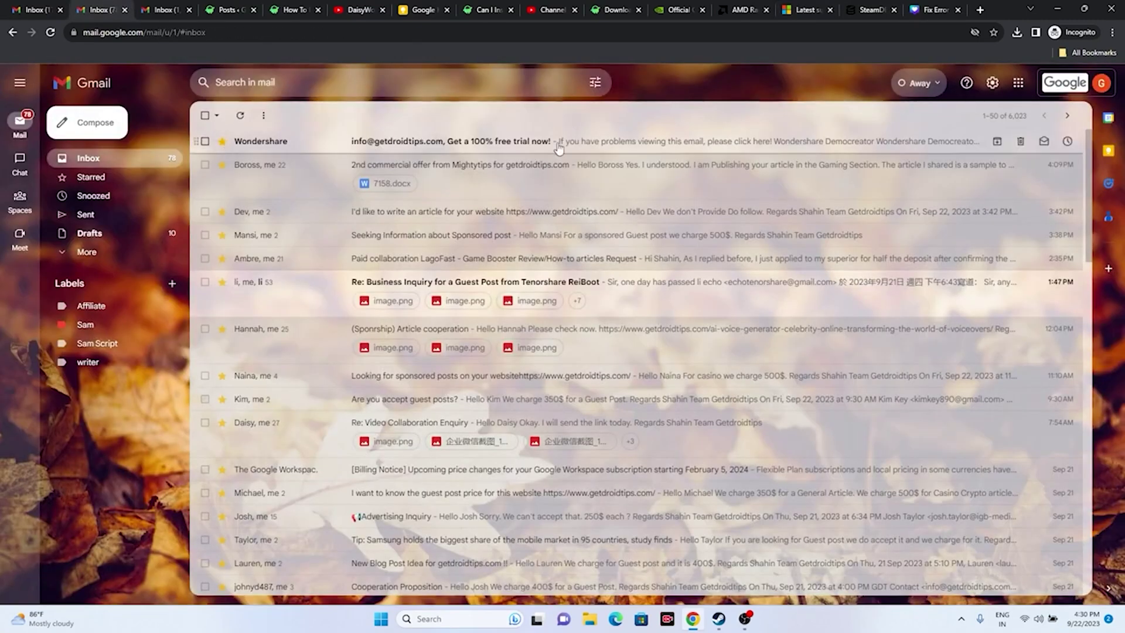
click(674, 142)
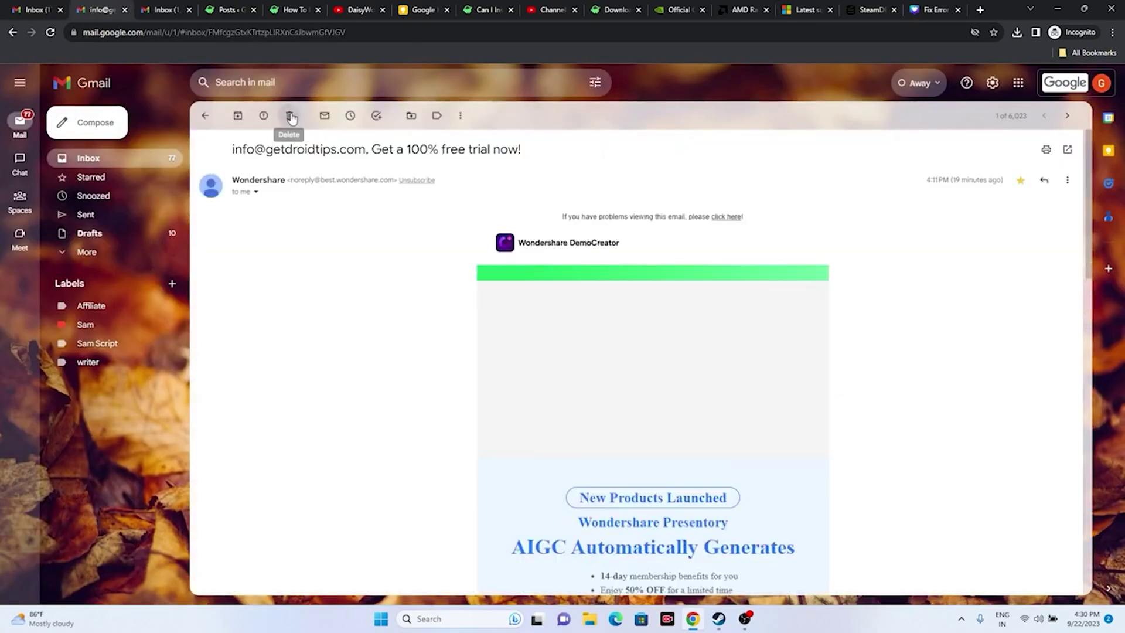
click(288, 115)
Look through the open Gmail inboxes, reload the third one, and switch to the website's Posts page.
click(51, 7)
click(97, 9)
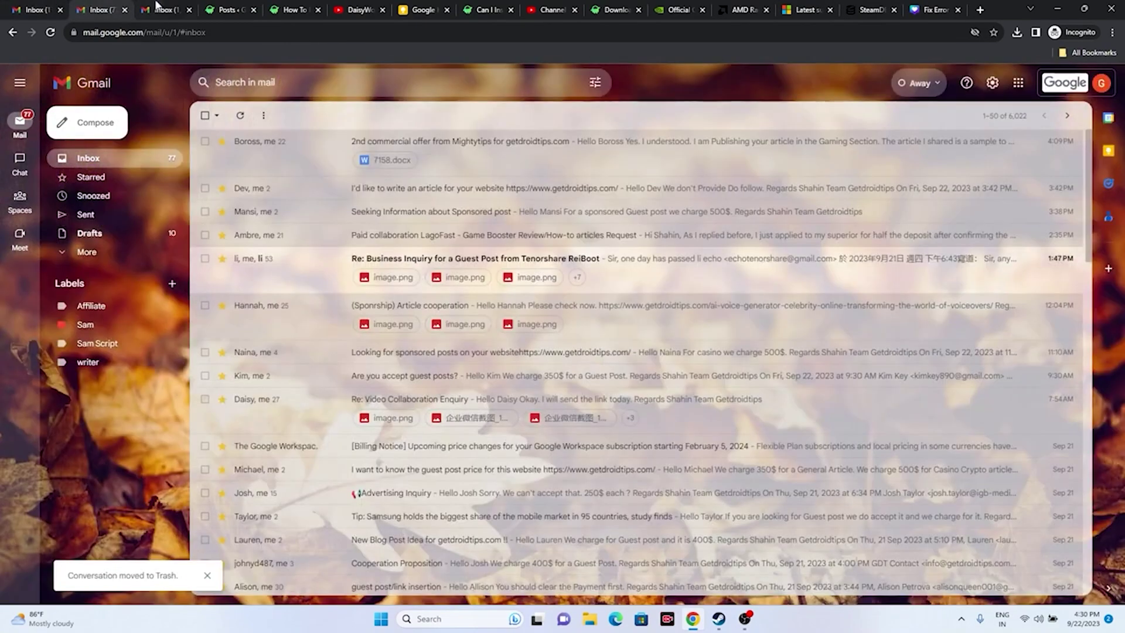
click(161, 9)
click(49, 33)
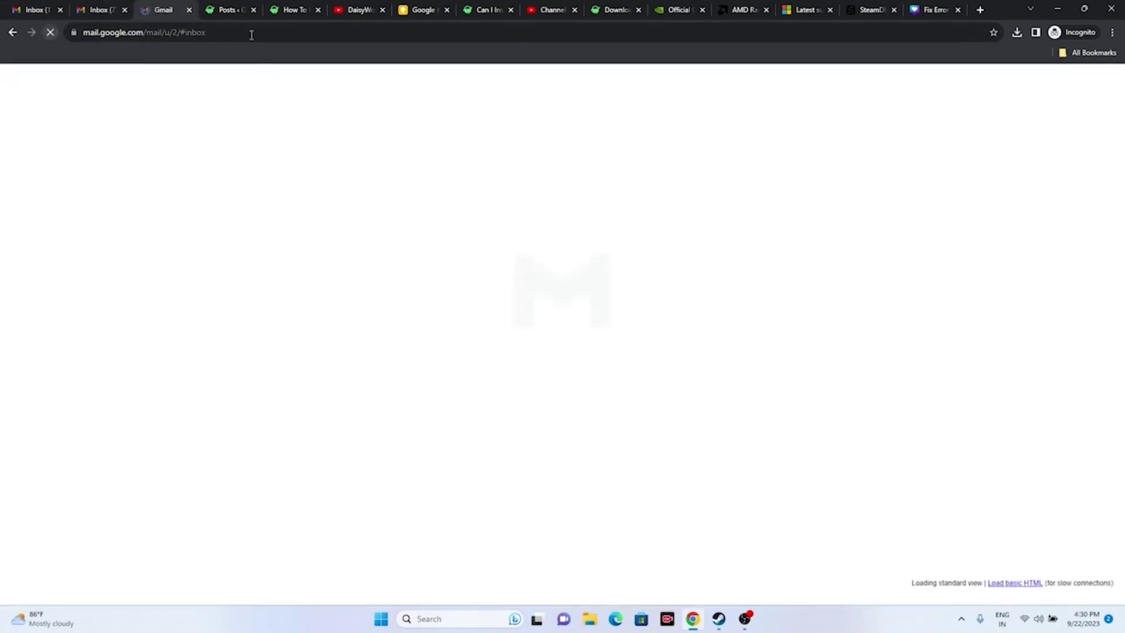
click(232, 8)
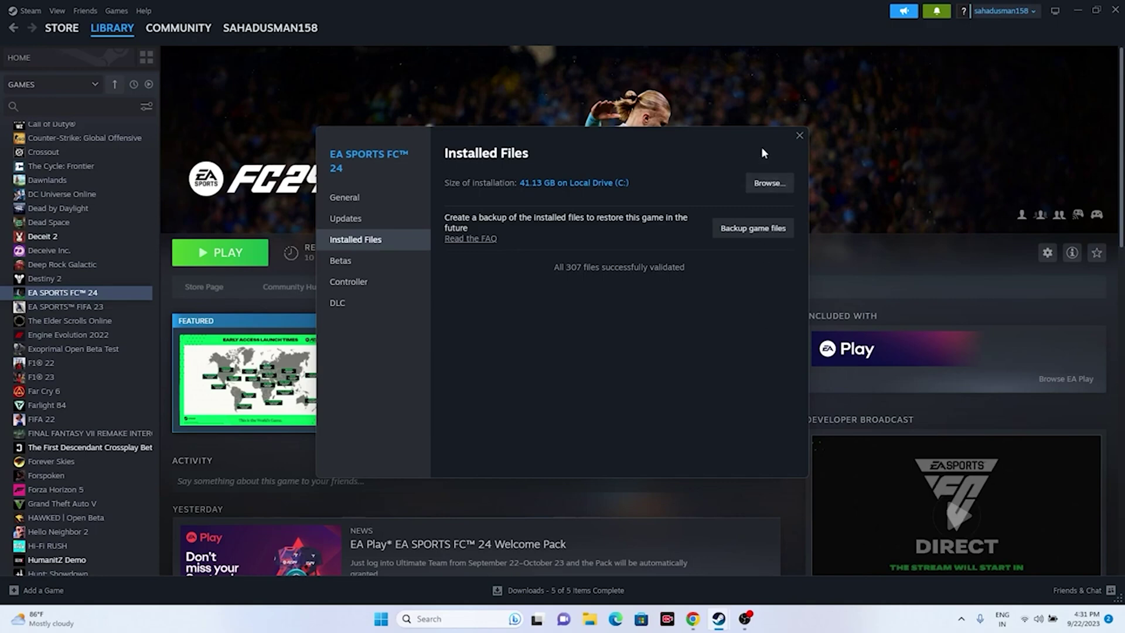
Return to Steam and close the EA SPORTS FC 24 properties once file verification has finished.
click(798, 135)
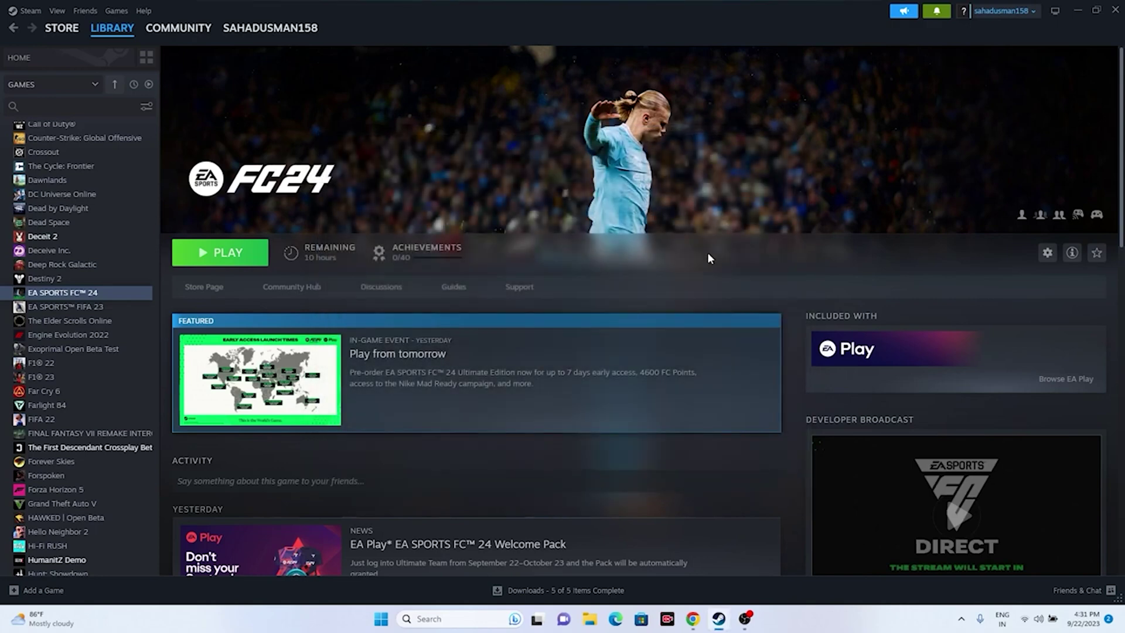